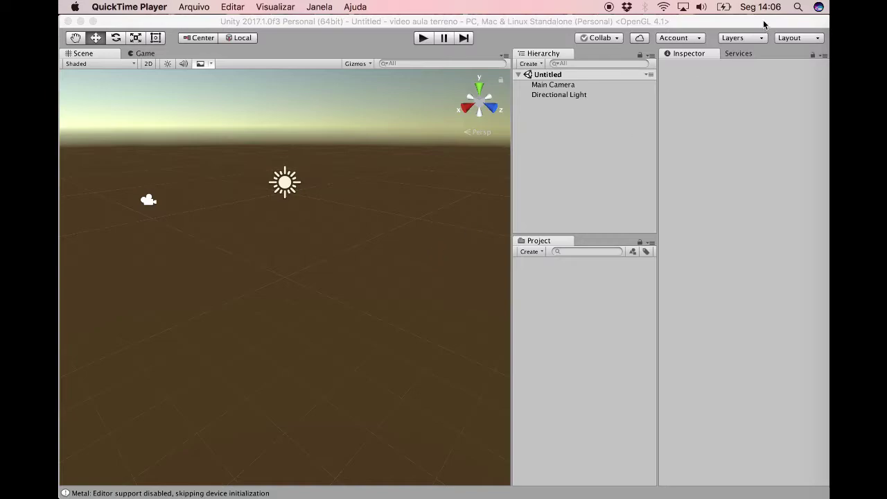
left_click(702, 7)
left_click(722, 29)
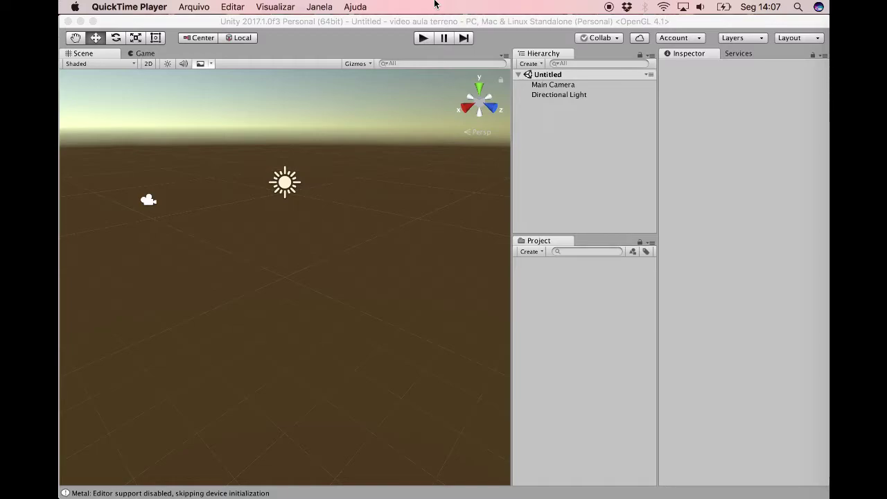
left_click(320, 7)
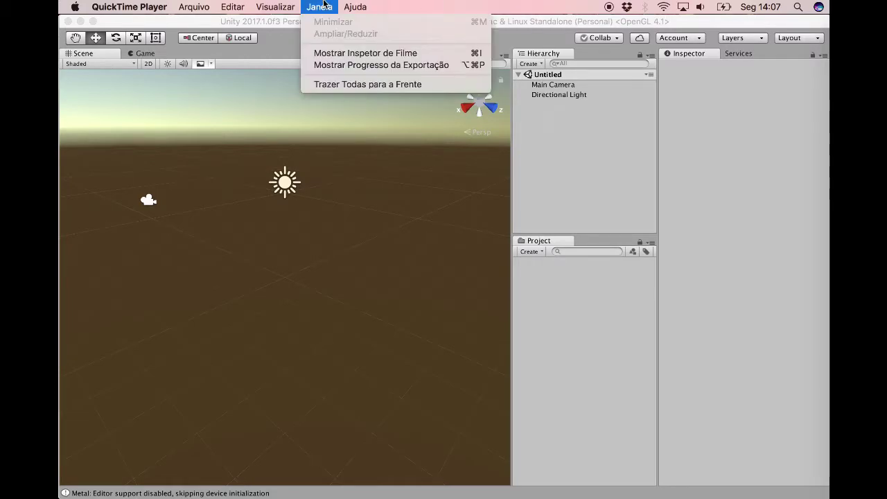
- Switch to Unity, open the Asset Store and maximize its window
left_click(339, 196)
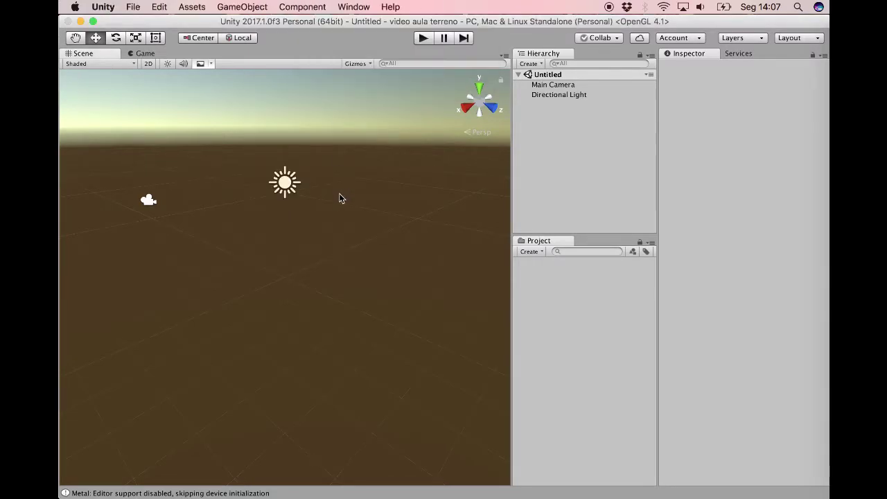
left_click(368, 7)
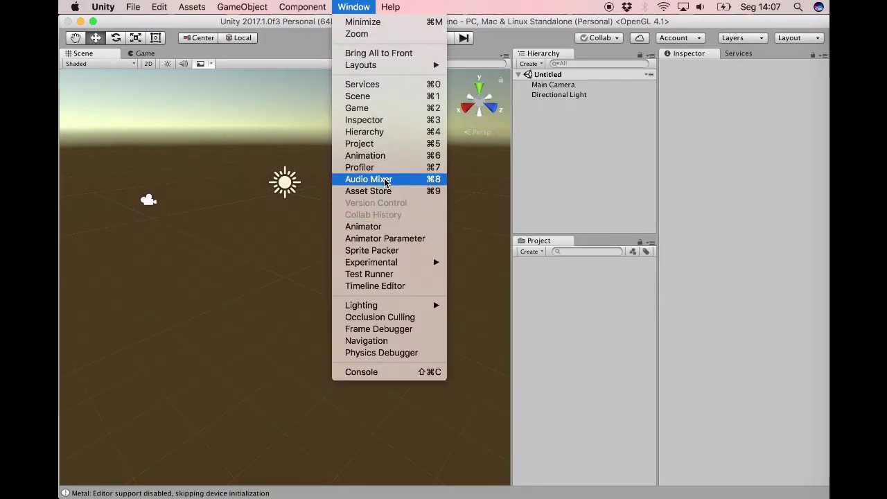
left_click(389, 197)
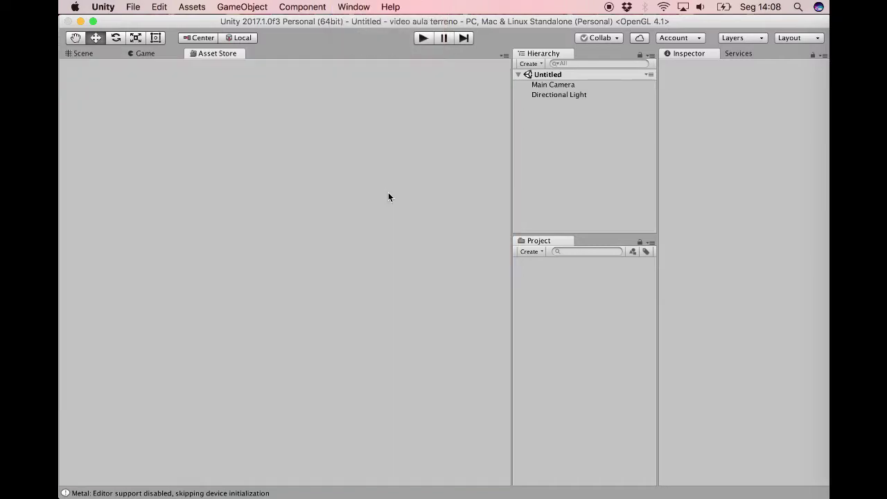
right_click(206, 52)
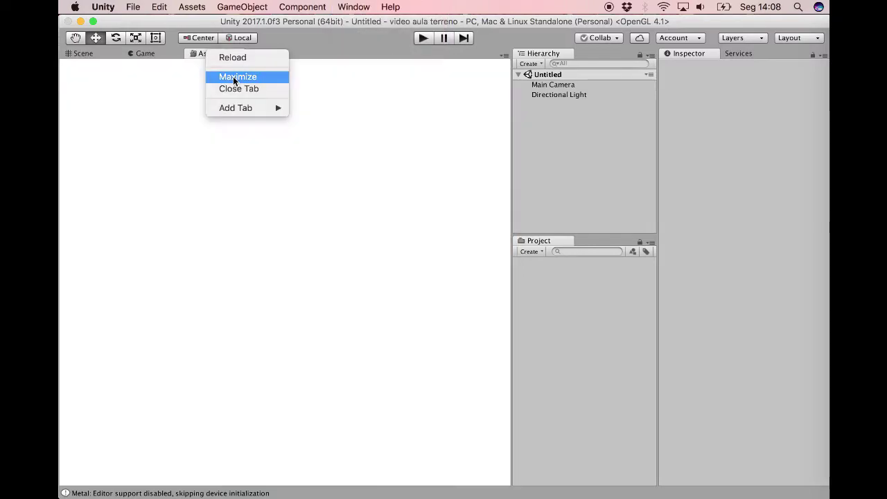
left_click(233, 76)
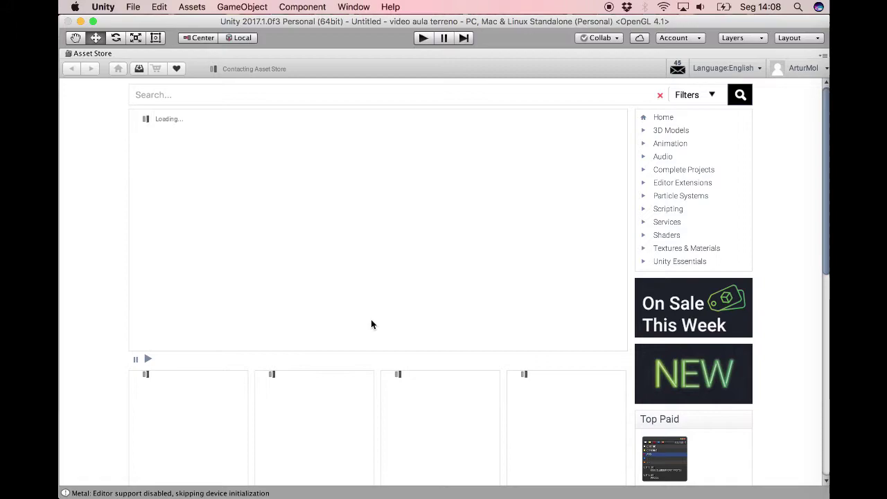
- Browse the store's 3D Models/Vegetation/Trees category and limit the maximum price to free
left_click(644, 131)
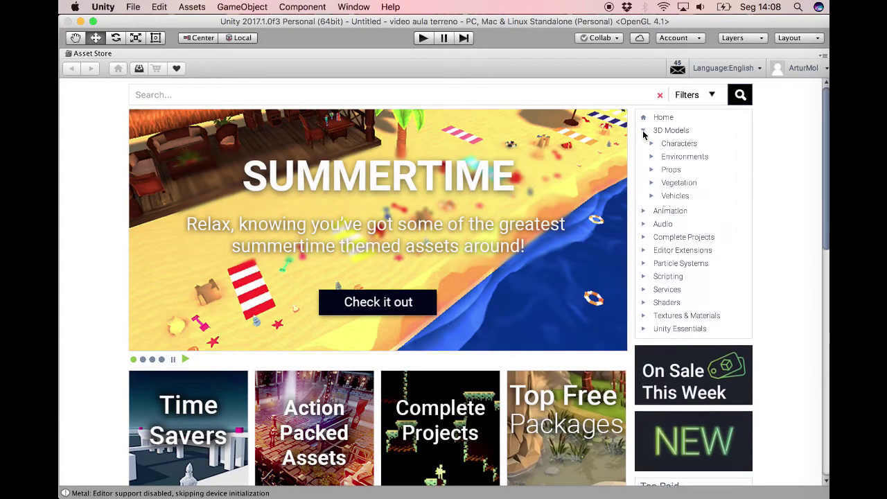
left_click(652, 186)
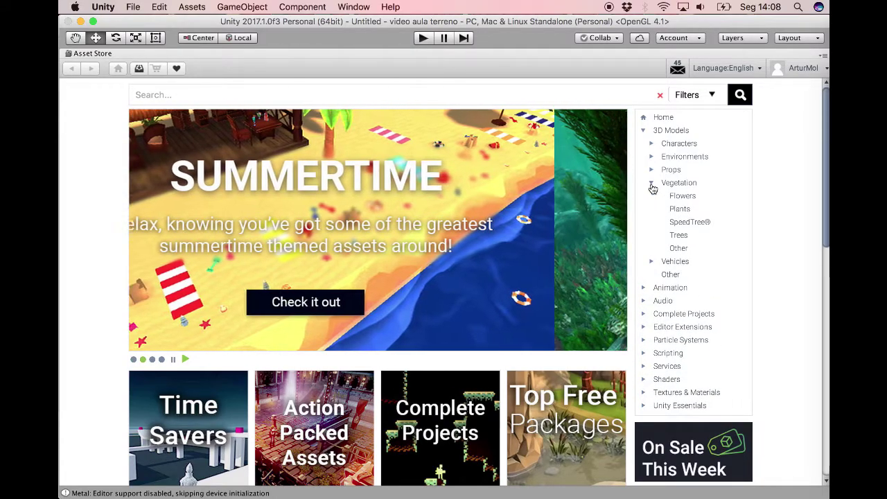
left_click(679, 236)
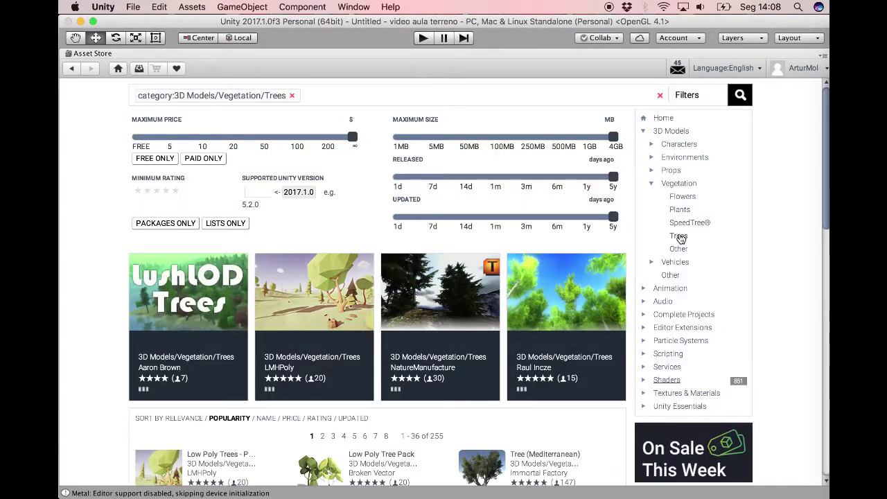
scroll(364, 356, "down", 5)
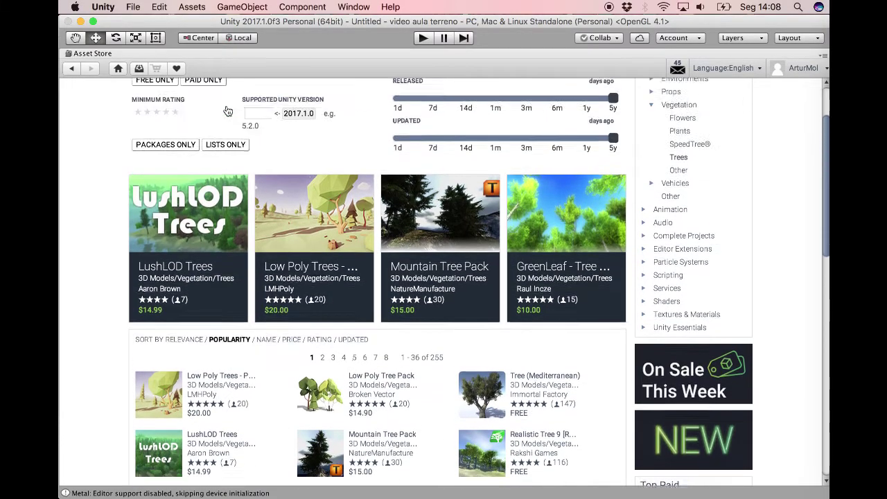
scroll(228, 111, "up", 5)
left_click_drag(355, 138, 83, 136)
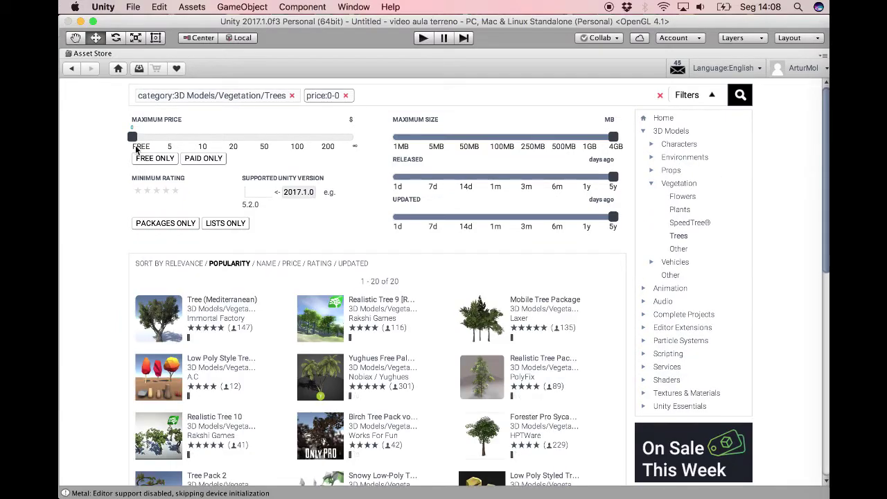
- Find the free Realistic Tree 9 [Rainbow Tree] package and import all its files into the project
scroll(103, 324, "down", 3)
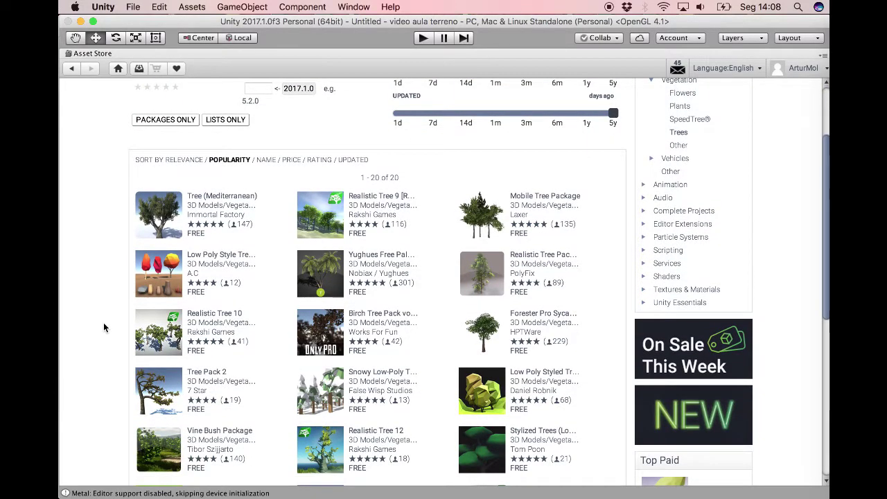
scroll(104, 324, "down", 2)
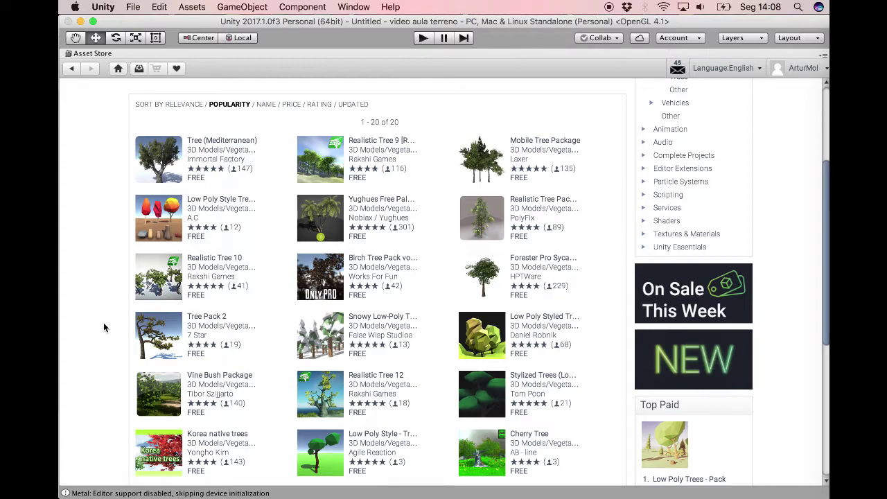
scroll(103, 327, "down", 2)
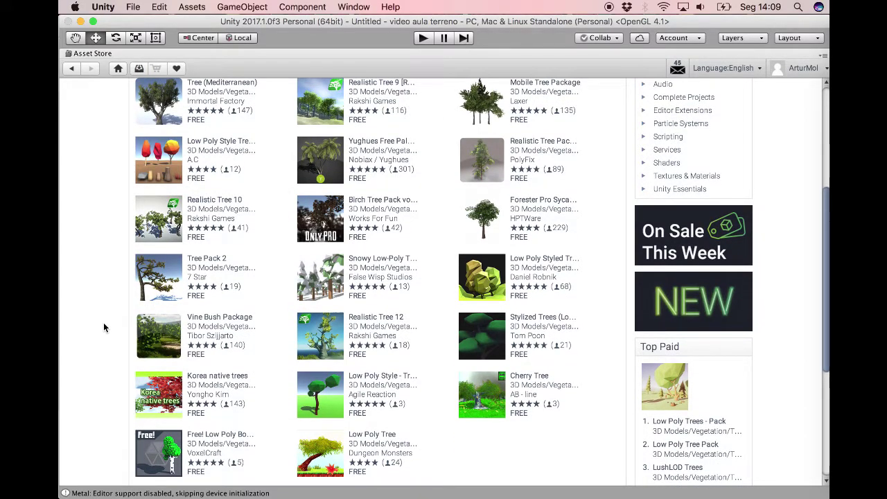
scroll(104, 328, "up", 2)
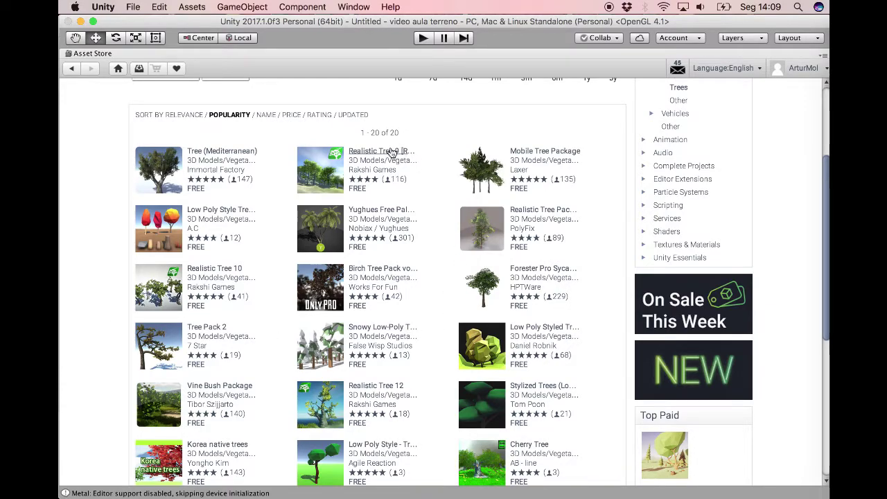
left_click(370, 154)
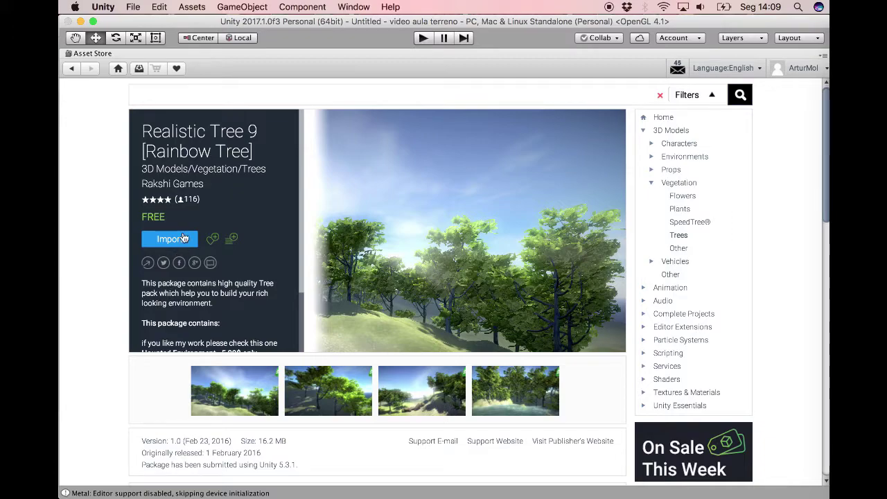
left_click(179, 240)
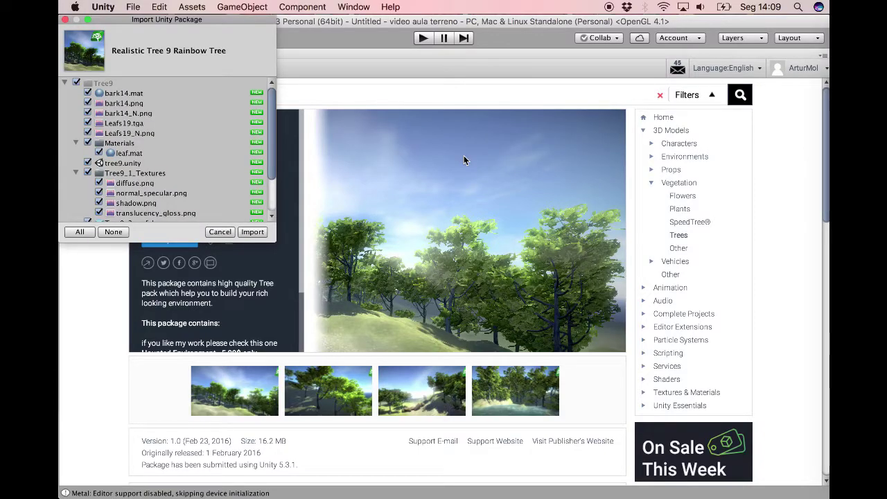
left_click(241, 233)
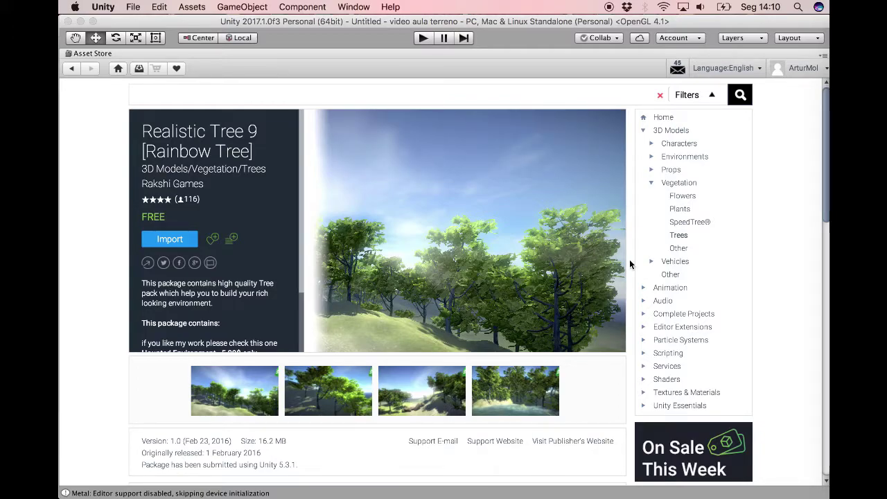
- Collapse the 3D Models category and browse the Nature category under Textures & Materials
left_click(644, 130)
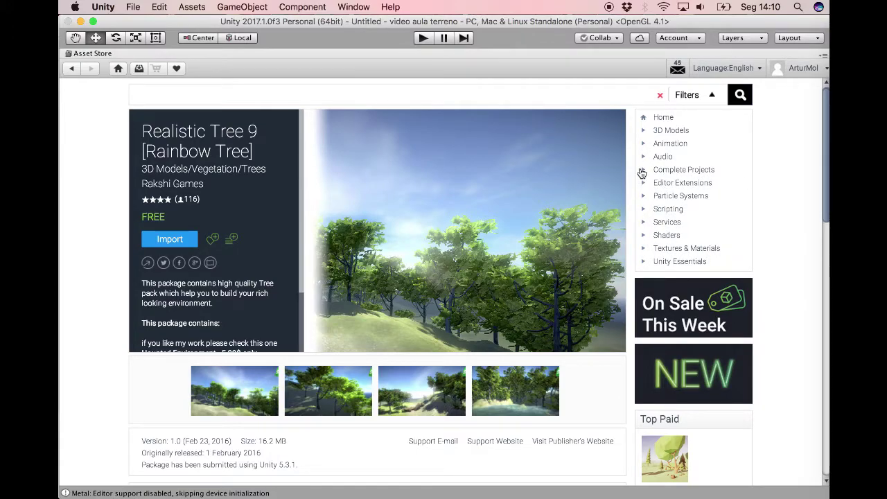
left_click(644, 248)
scroll(646, 310, "down", 3)
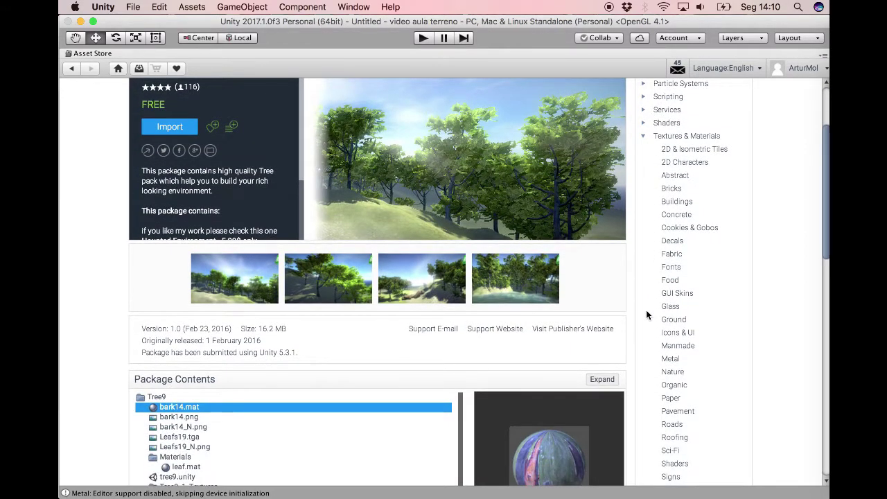
scroll(647, 311, "down", 1)
scroll(647, 315, "down", 3)
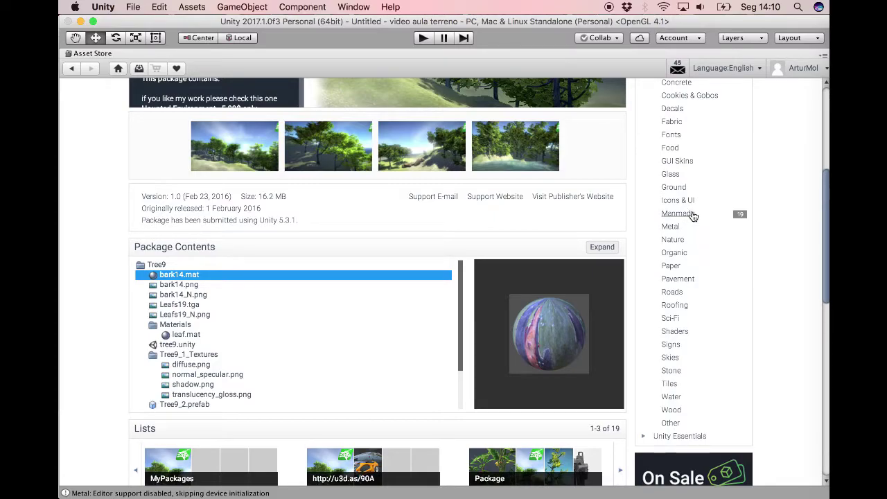
left_click(678, 240)
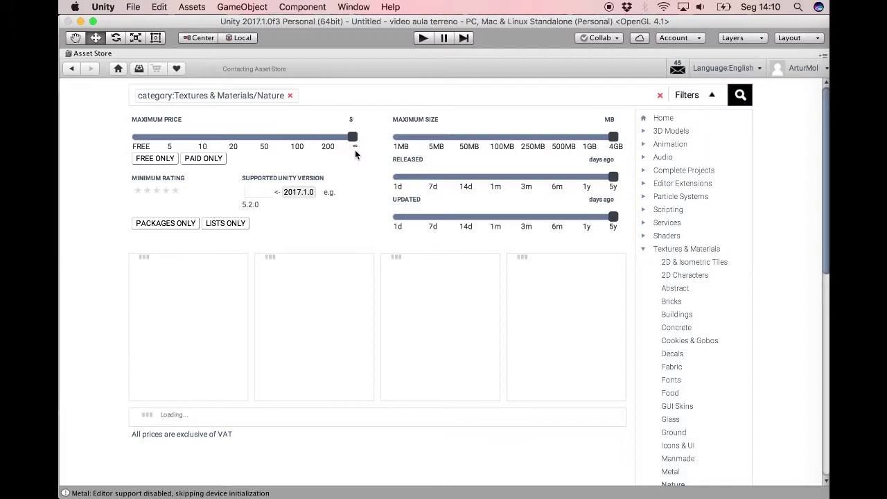
- Limit the maximum price of the nature textures to free and look through the results area
left_click_drag(353, 136, 79, 132)
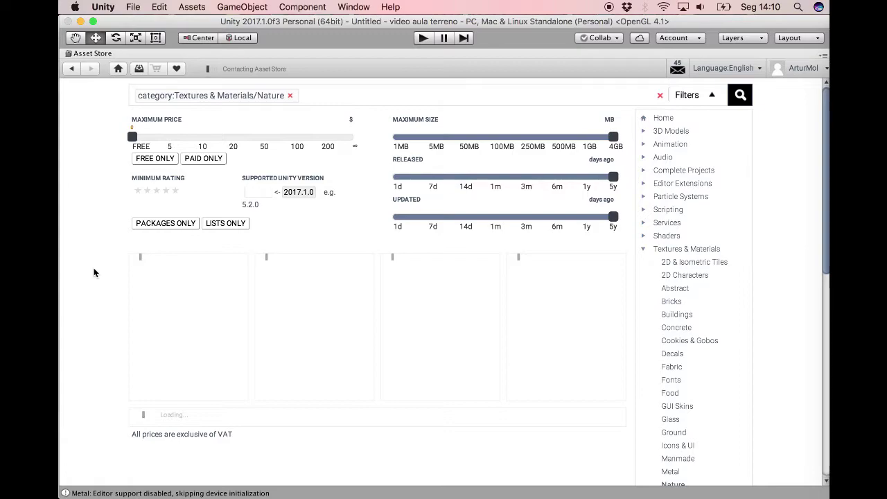
scroll(94, 272, "down", 5)
scroll(94, 273, "up", 3)
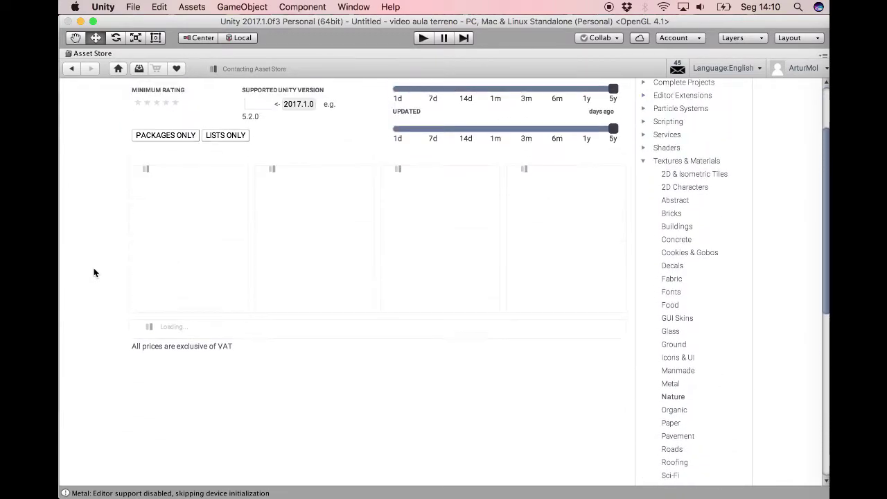
scroll(93, 273, "up", 3)
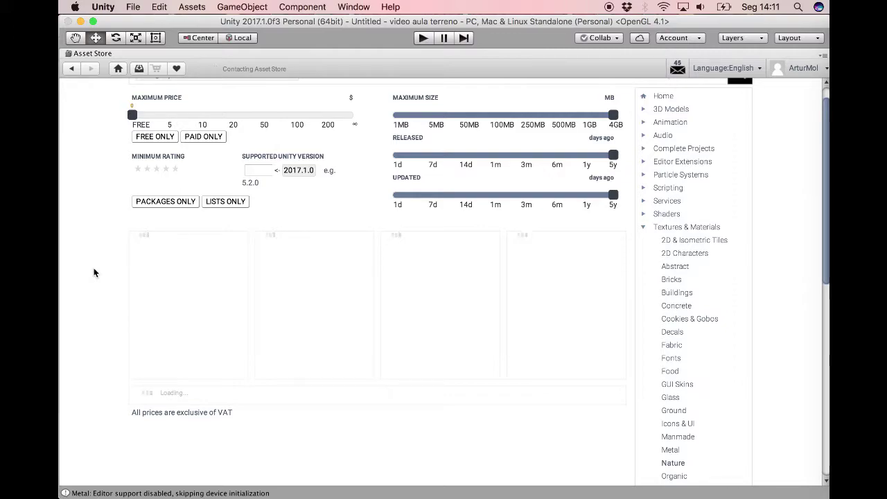
- Restore the Asset Store from its maximized size and close it to return to the scene
right_click(337, 52)
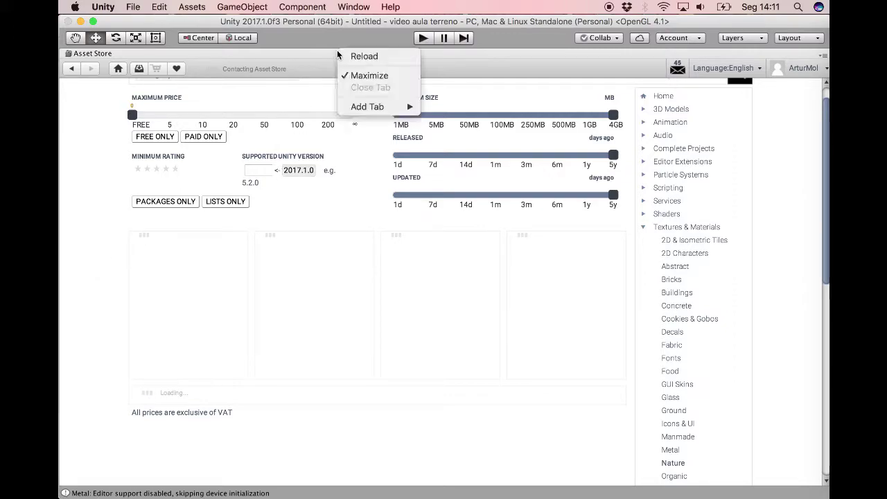
left_click(357, 75)
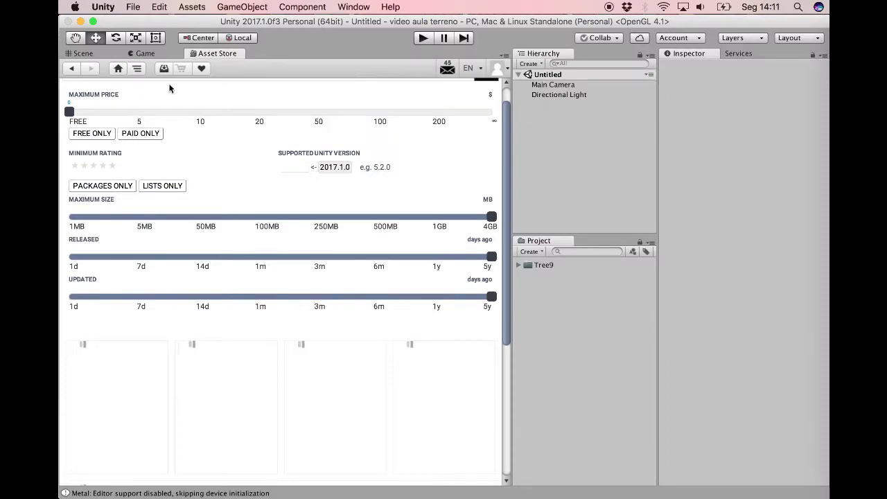
right_click(213, 56)
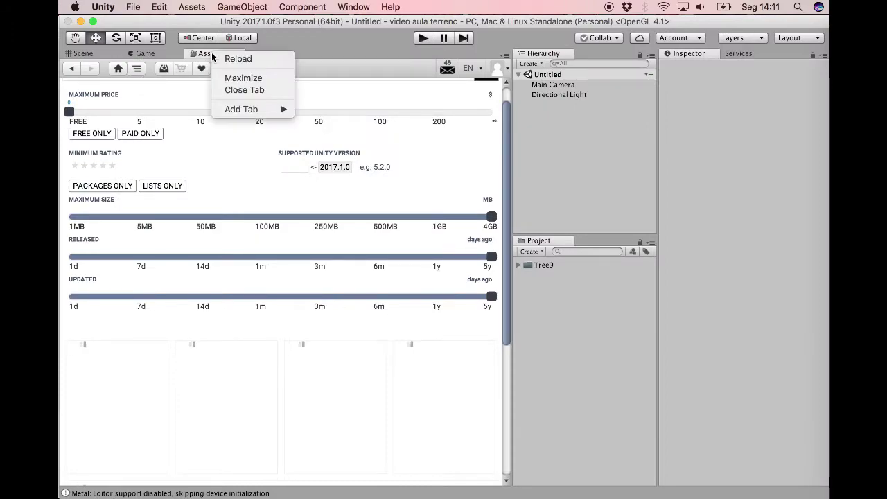
left_click(236, 90)
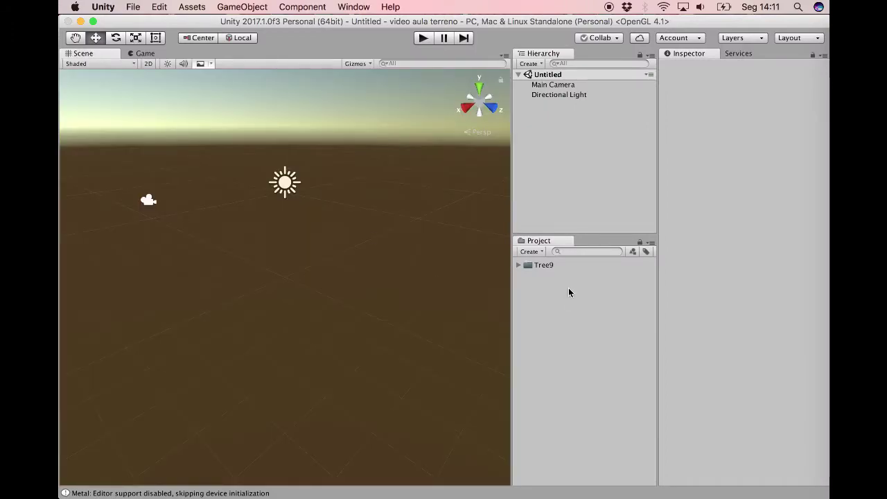
- Expand the imported Tree9 folder and select the Tree9_3 prefab to examine its preview
left_click(517, 266)
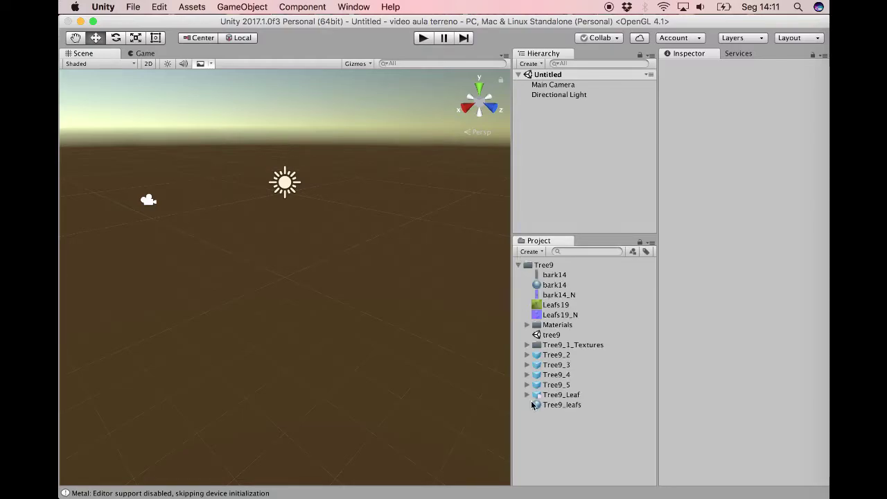
left_click(556, 364)
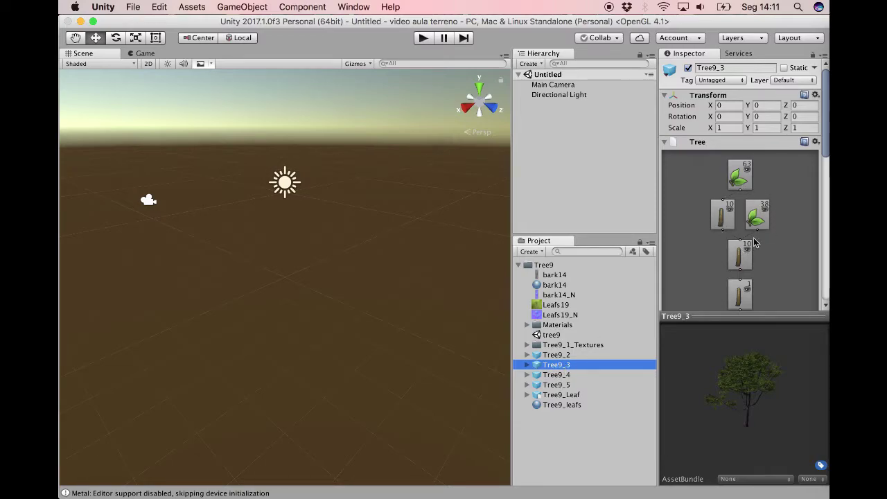
left_click(264, 6)
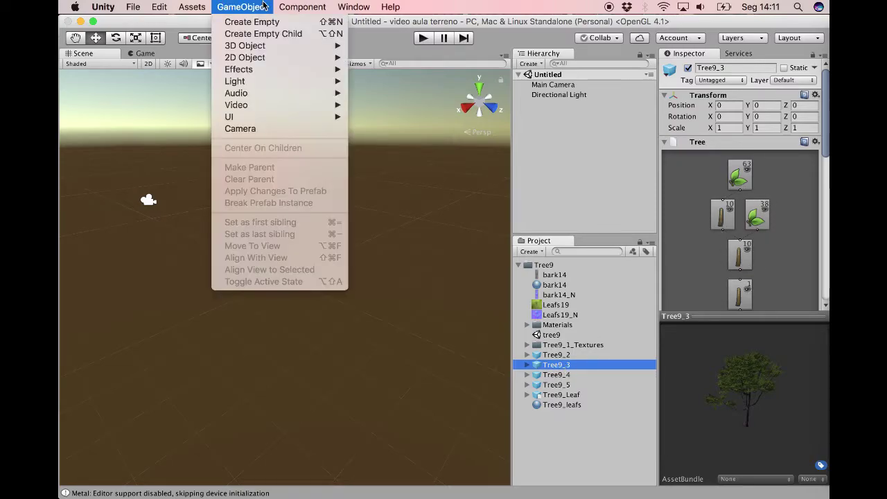
mouse_move(290, 52)
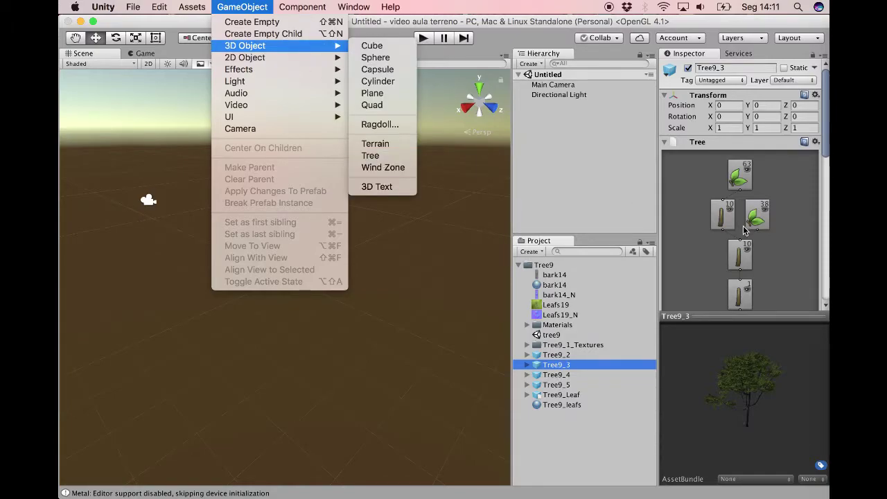
left_click(701, 230)
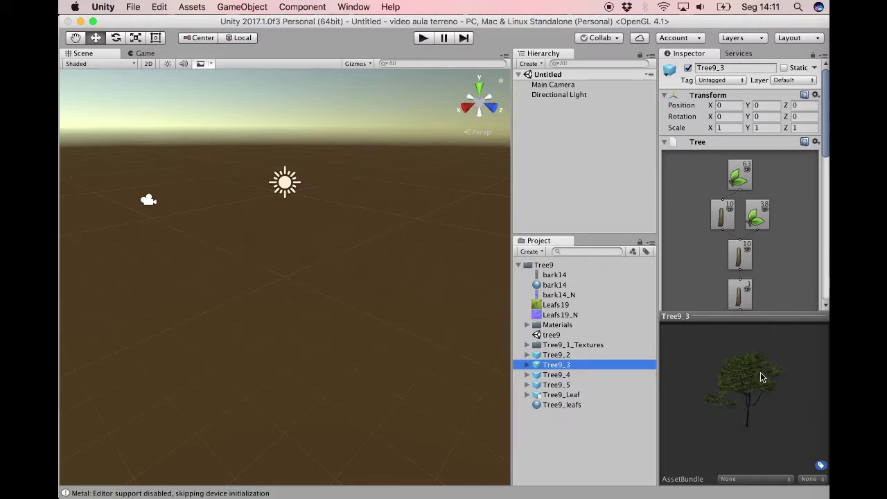
- Preview more of the tree prefabs, including Tree9_5 and Tree9_2, then collapse the Tree9 folder and clear the selection
left_click(575, 375)
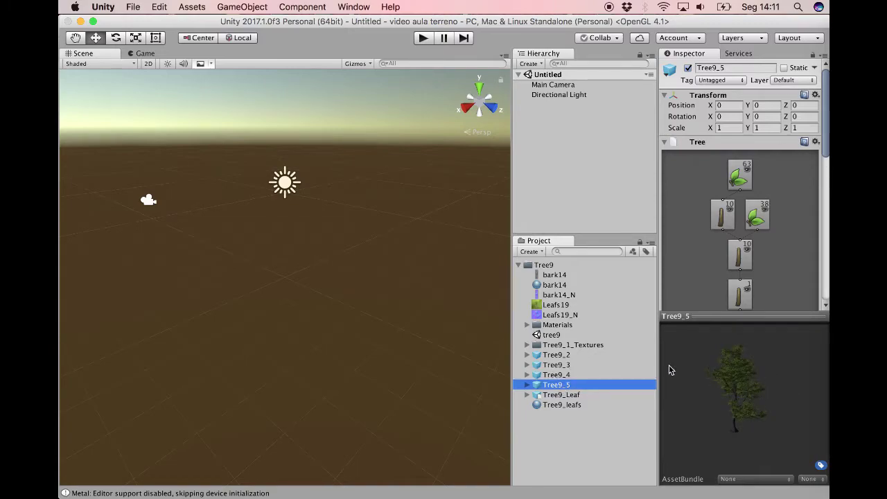
left_click(584, 355)
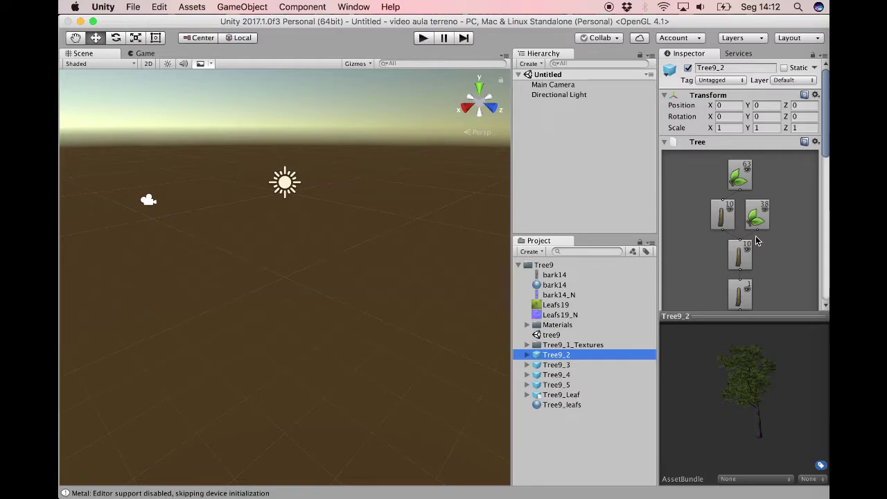
left_click(519, 265)
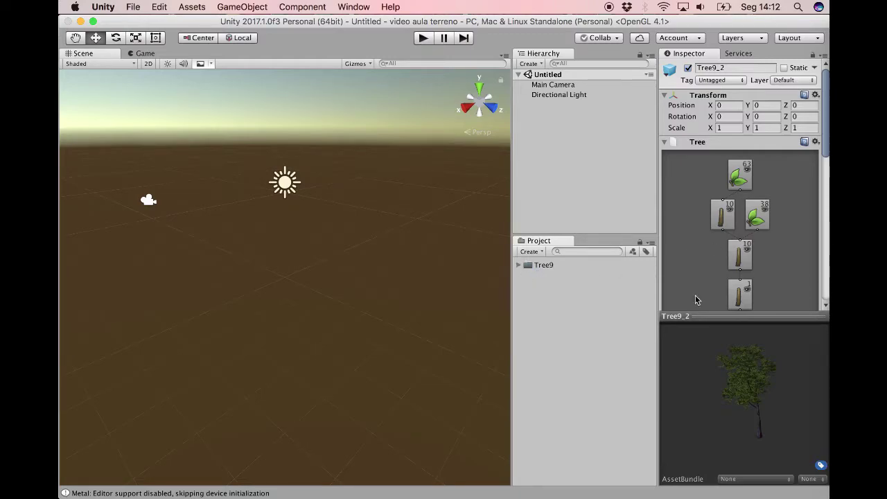
left_click(560, 309)
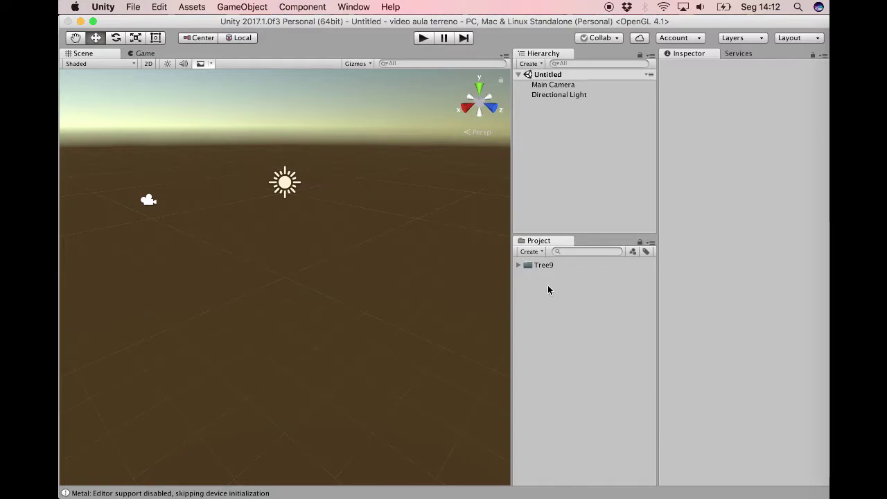
- Look through the standard asset packages offered for import in the project and dismiss the list without importing any
right_click(549, 290)
mouse_move(579, 362)
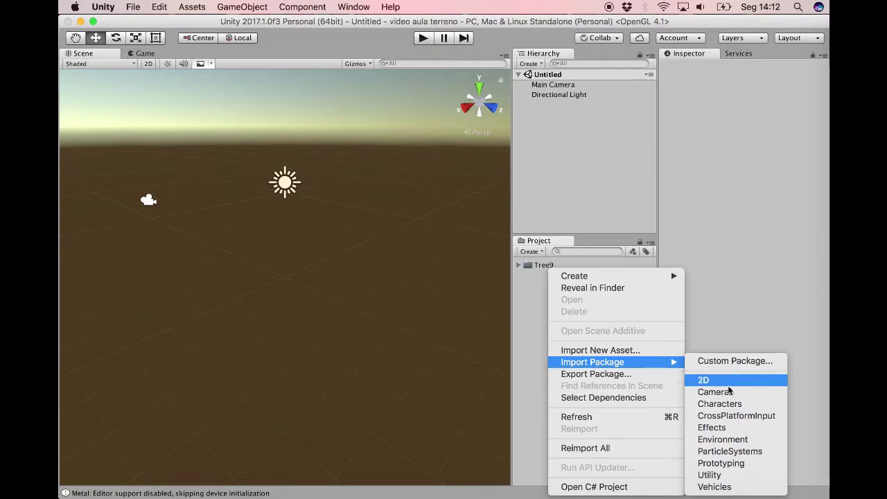
left_click(513, 330)
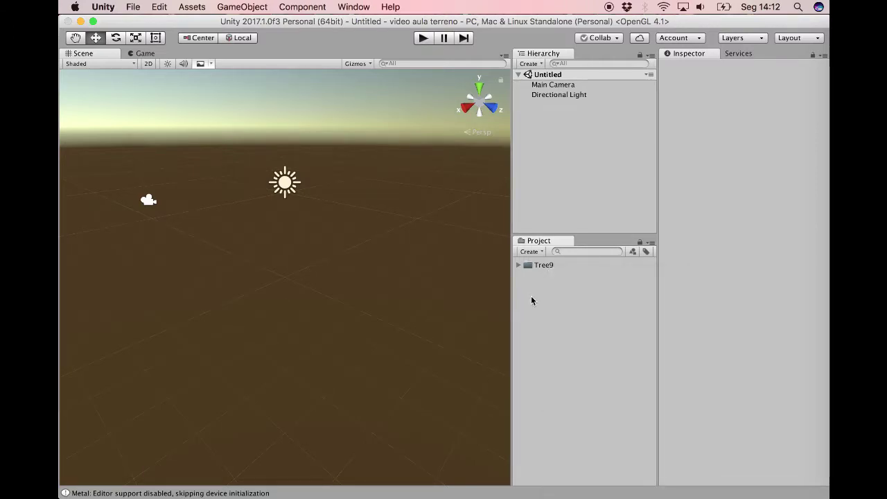
- Start a new project and name it "aula terreno"
left_click(133, 7)
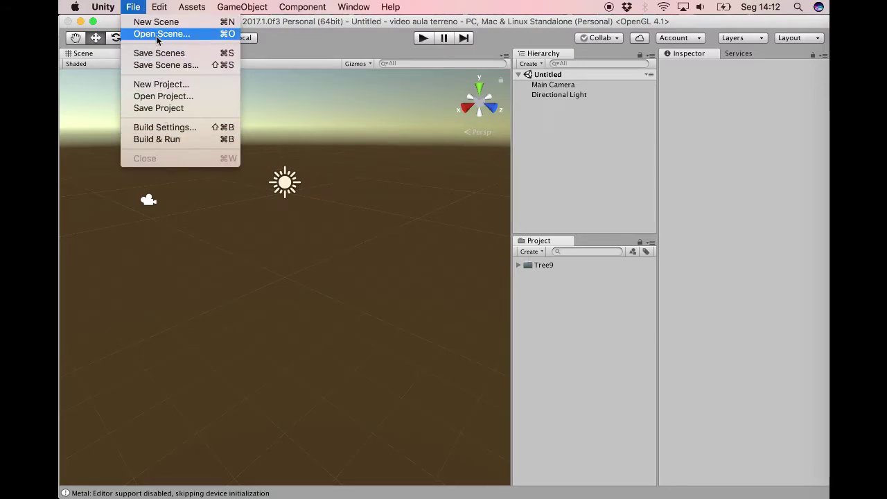
left_click(164, 84)
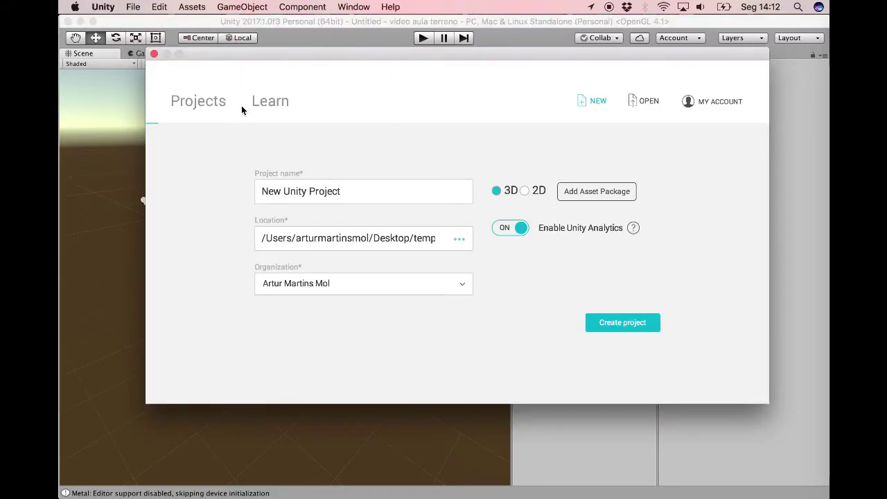
left_click(352, 198)
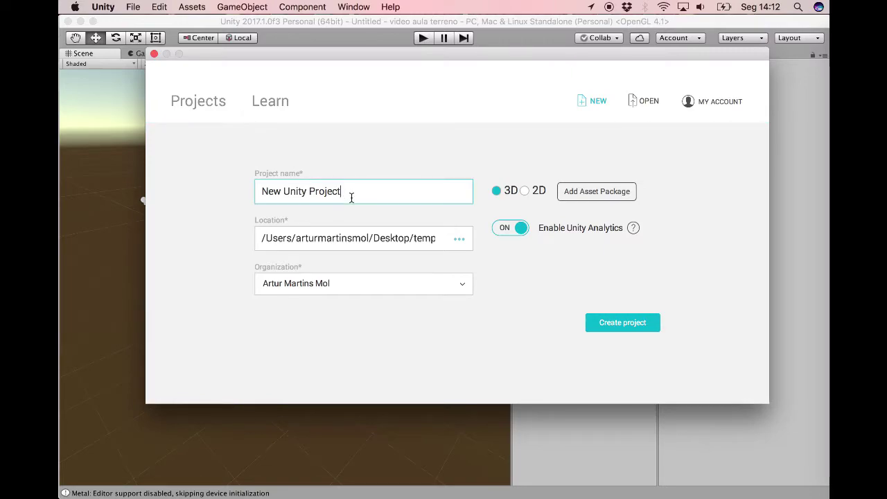
key("super+a")
key("BackSpace")
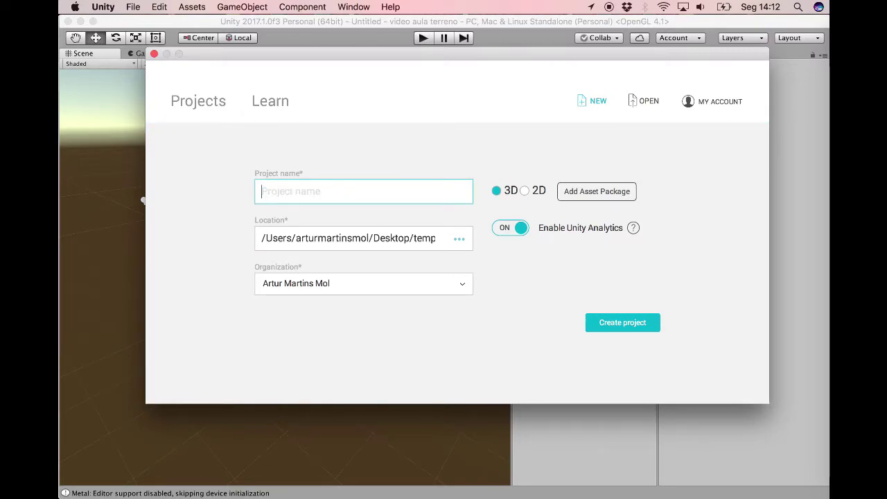
type("aula terreno")
- Add the asset packages QS Materials Nature - Pack Grass vol.1, Realistic Tree 9 and Tent Pack, and create the project
left_click(586, 197)
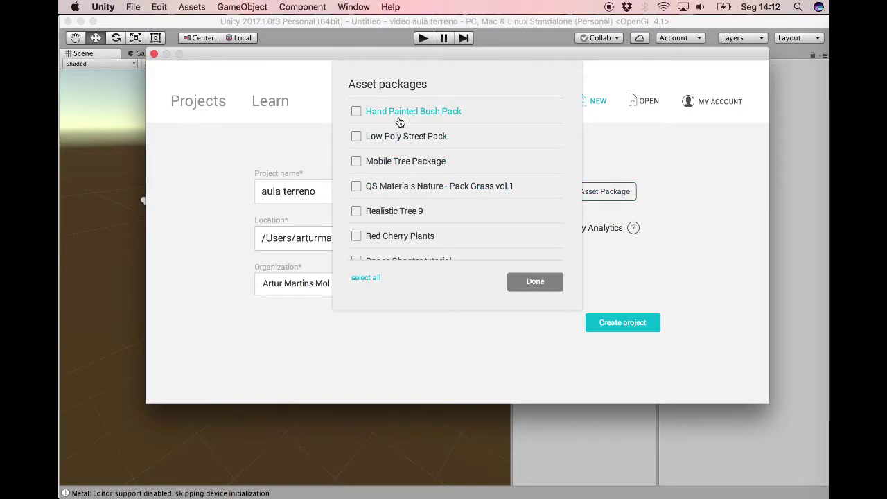
scroll(456, 165, "down", 1)
scroll(455, 164, "down", 1)
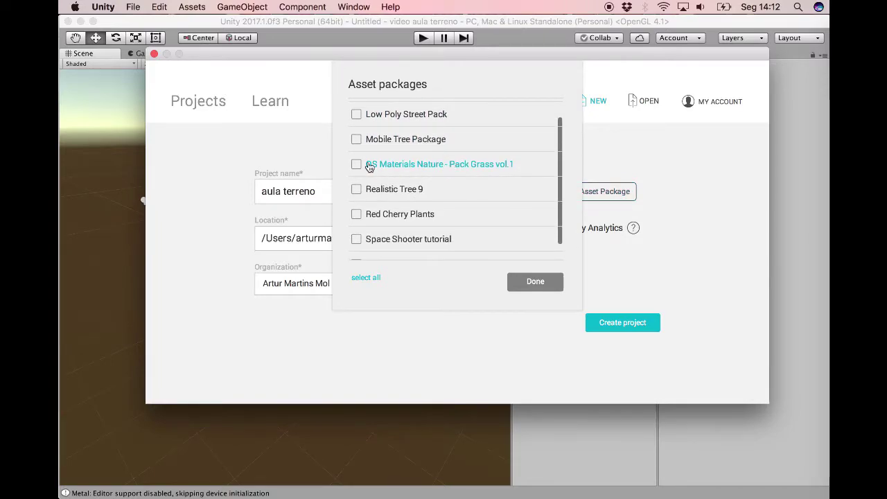
left_click(356, 164)
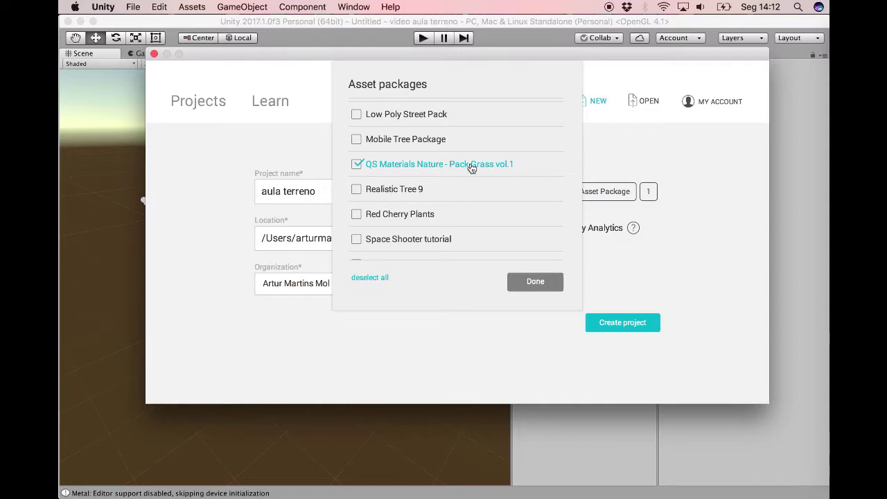
left_click(388, 191)
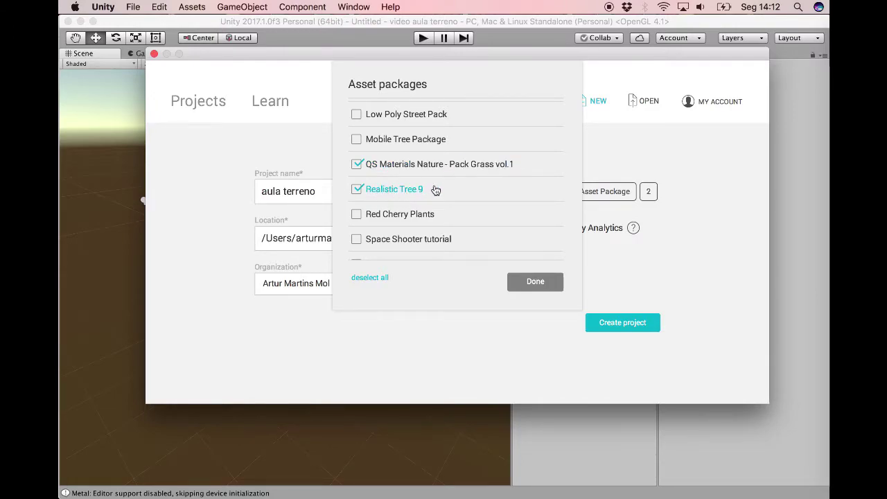
scroll(436, 190, "down", 2)
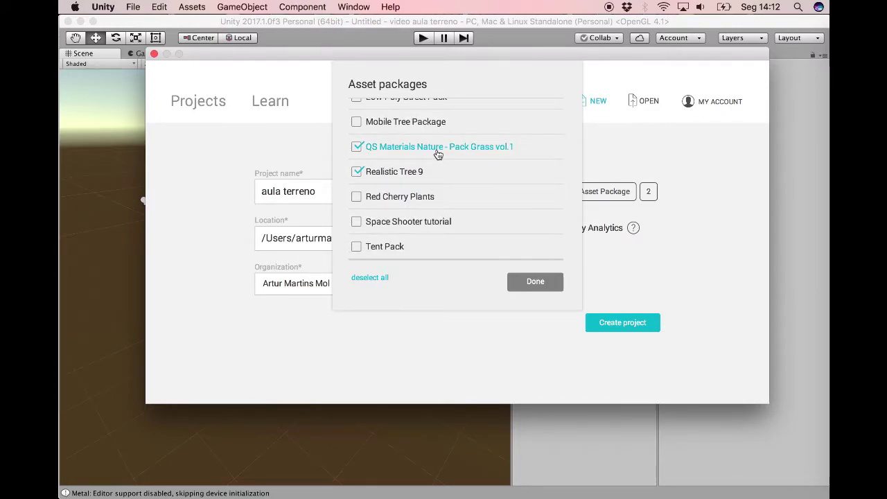
left_click(357, 248)
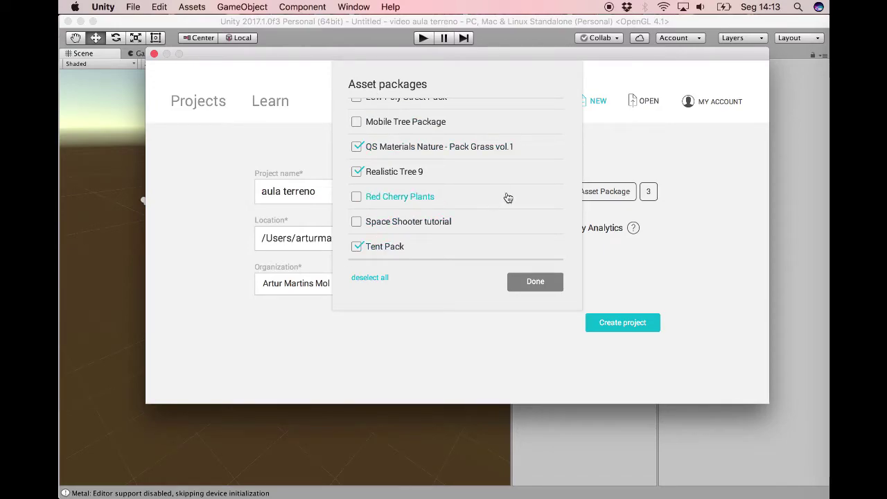
scroll(507, 197, "up", 4)
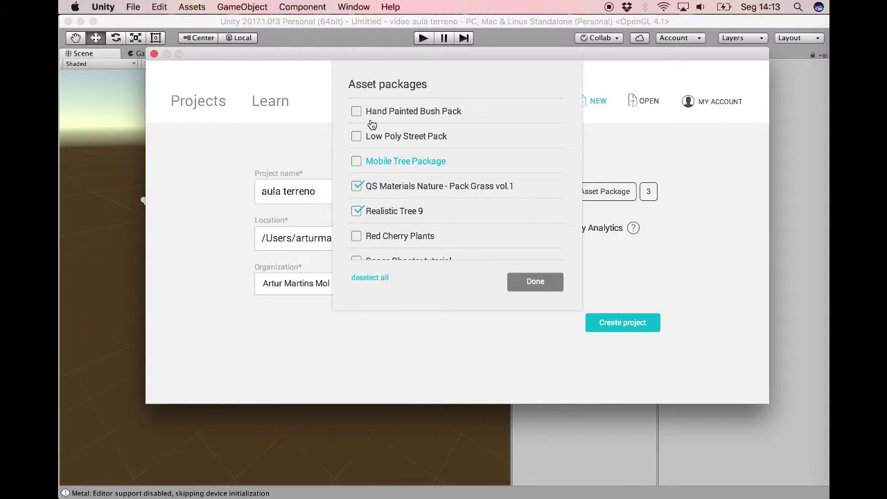
left_click(545, 282)
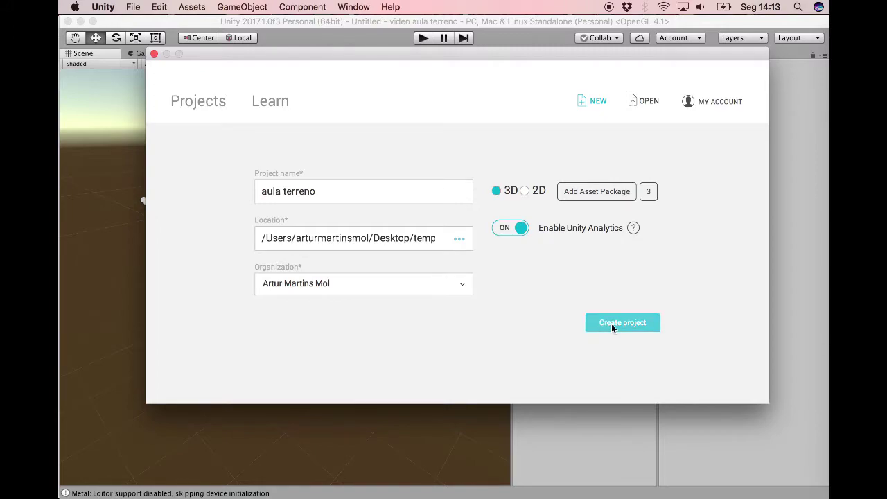
left_click(621, 323)
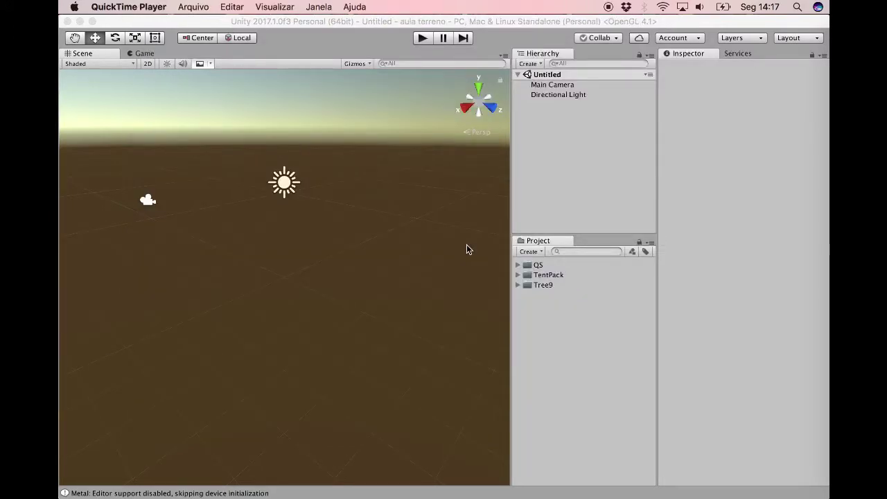
- Examine the contents of the imported QS, TentPack and Tree9 folders one by one, collapsing each again
left_click(518, 266)
left_click(518, 266)
left_click(518, 276)
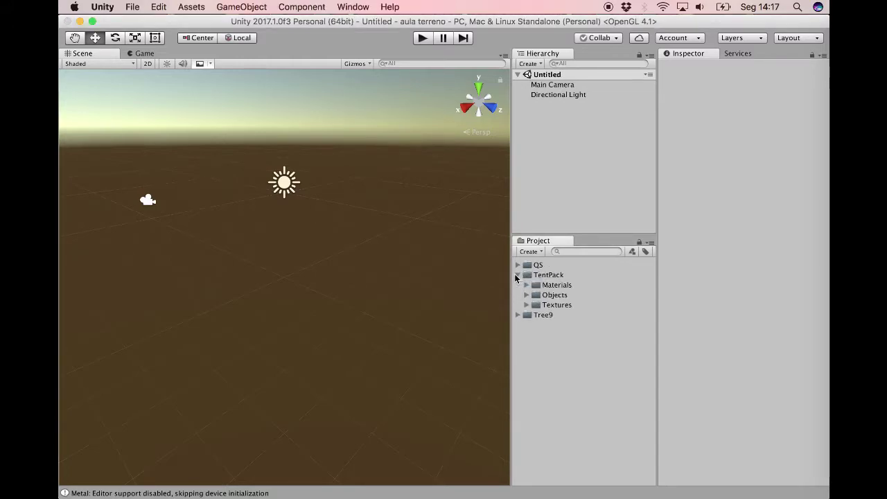
left_click(516, 275)
left_click(518, 284)
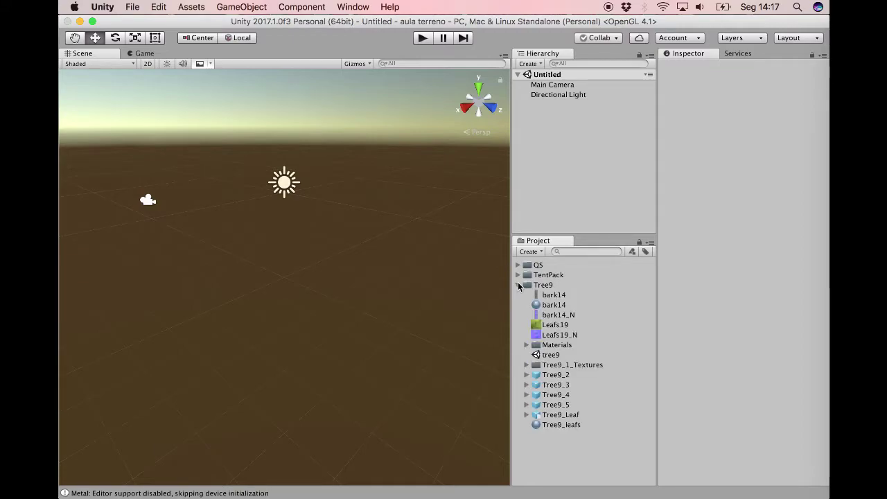
left_click(518, 285)
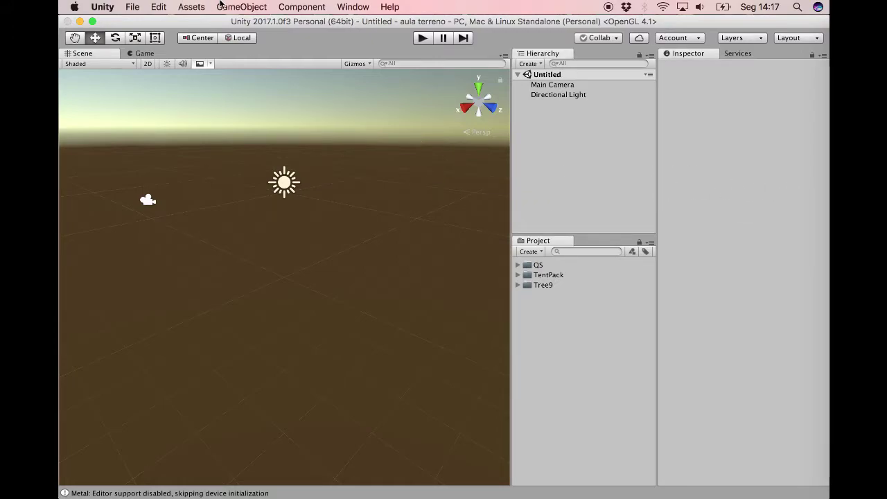
- Create a Terrain object in the scene and frame it in the view
left_click(241, 6)
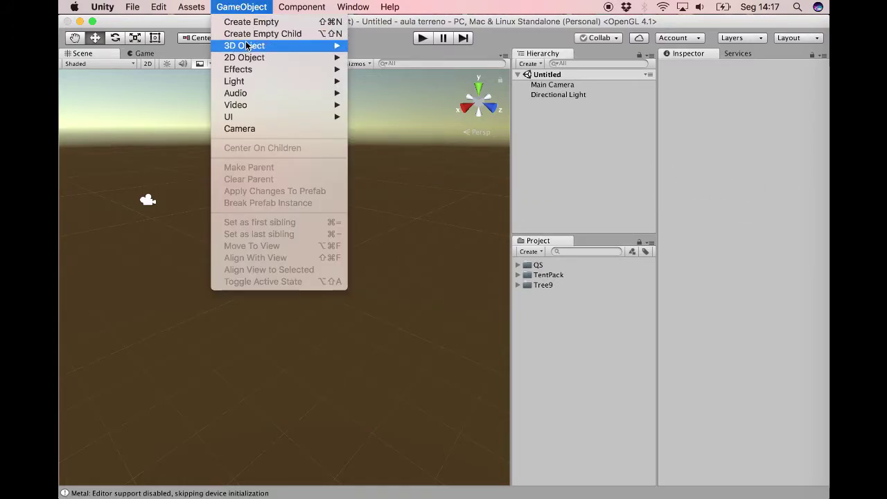
mouse_move(257, 45)
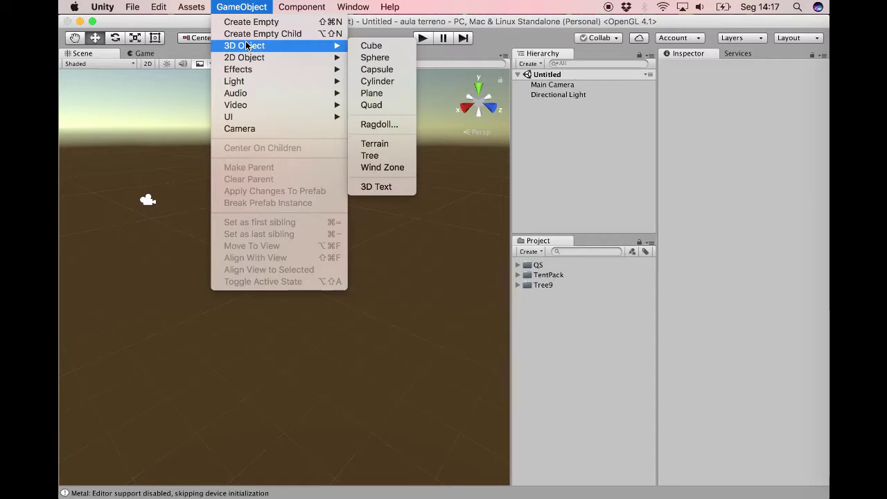
left_click(383, 147)
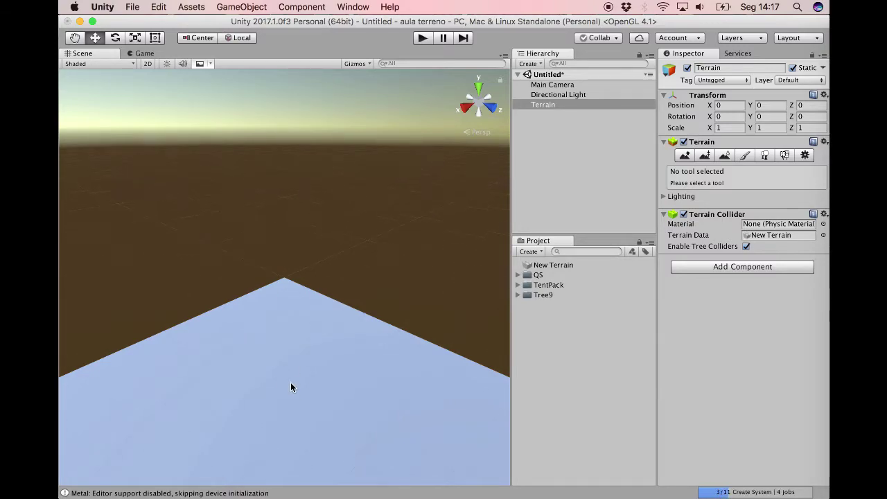
scroll(291, 387, "down", 6)
scroll(290, 387, "up", 5)
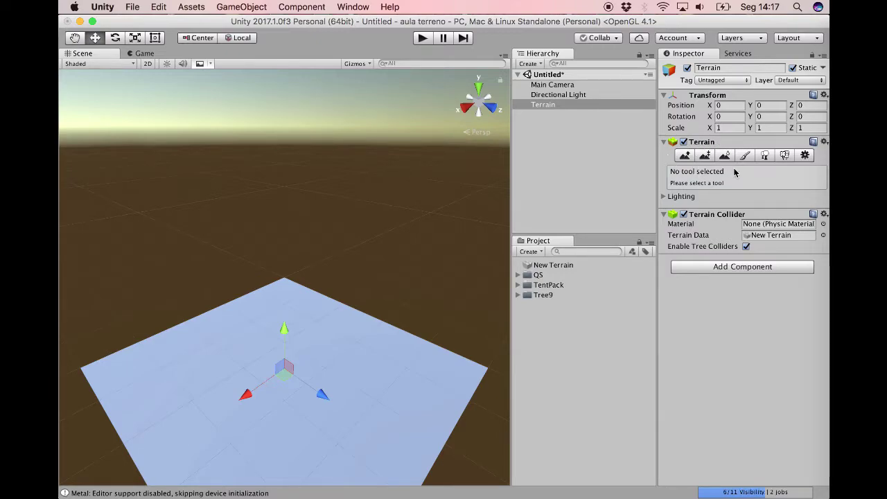
- Examine the Terrain Settings, checking the terrain width, length and height under Resolution and the tree, wind and base terrain options
left_click(805, 156)
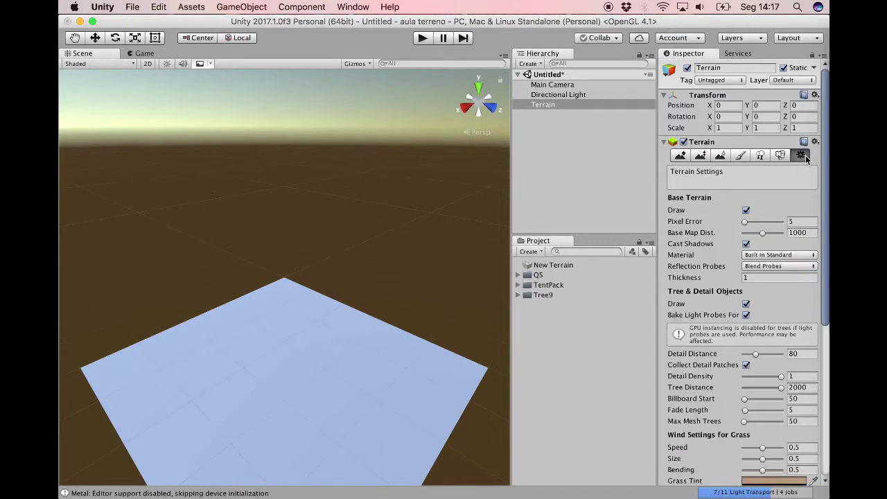
scroll(761, 327, "down", 8)
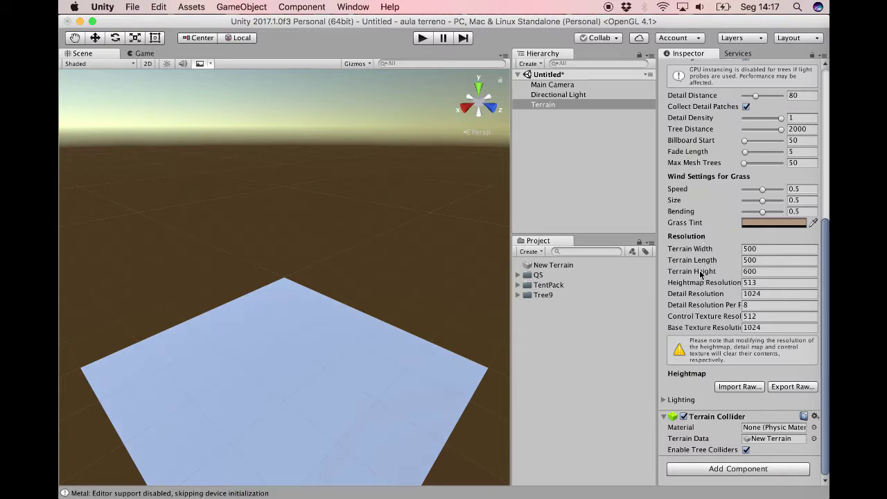
left_click(766, 272)
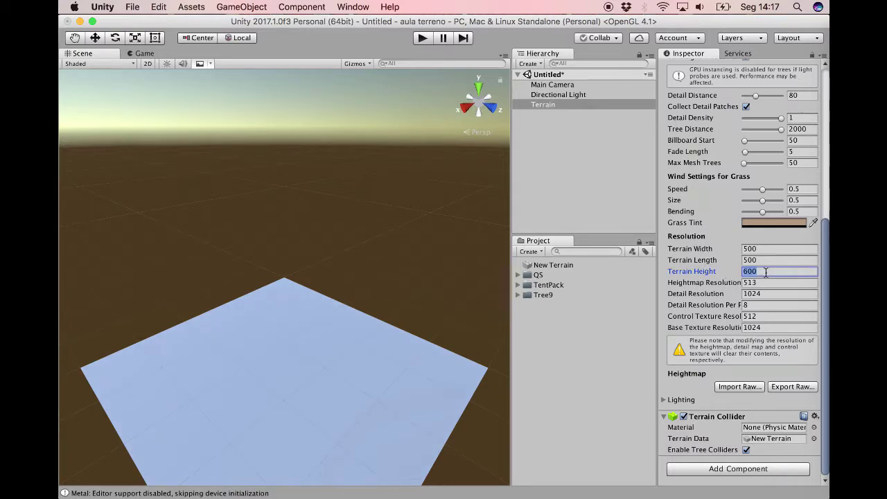
left_click(771, 272)
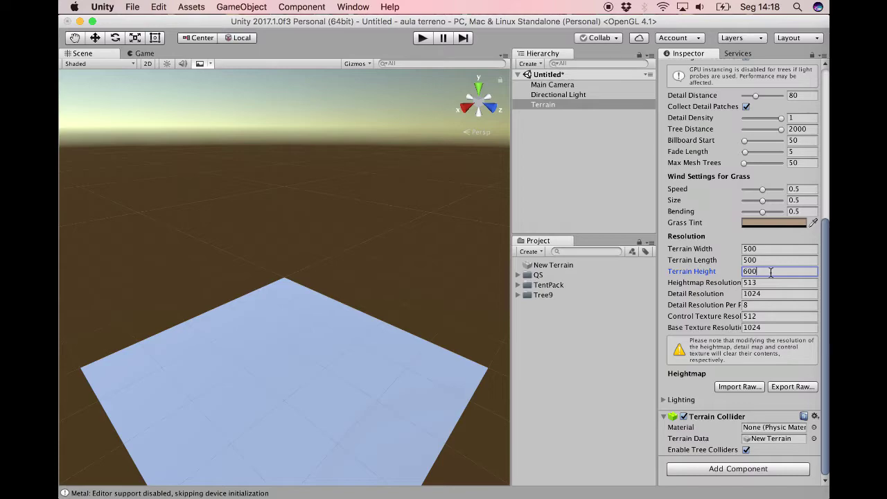
left_click(765, 248)
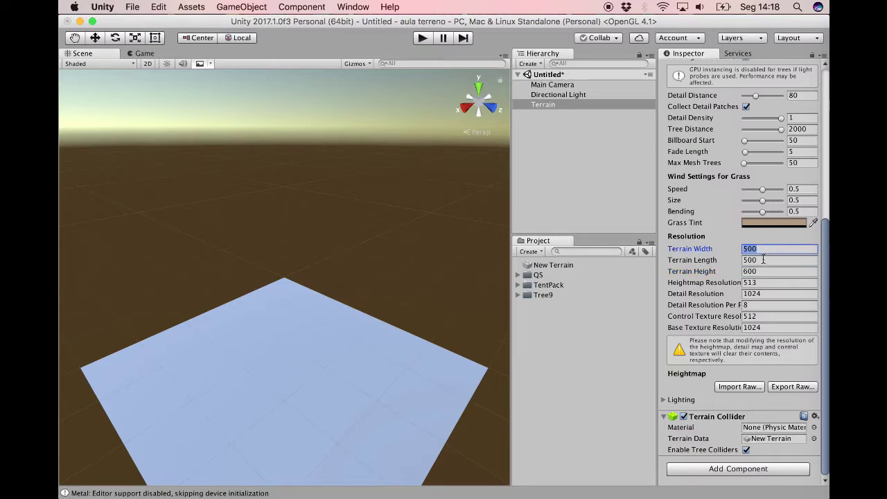
left_click(764, 259)
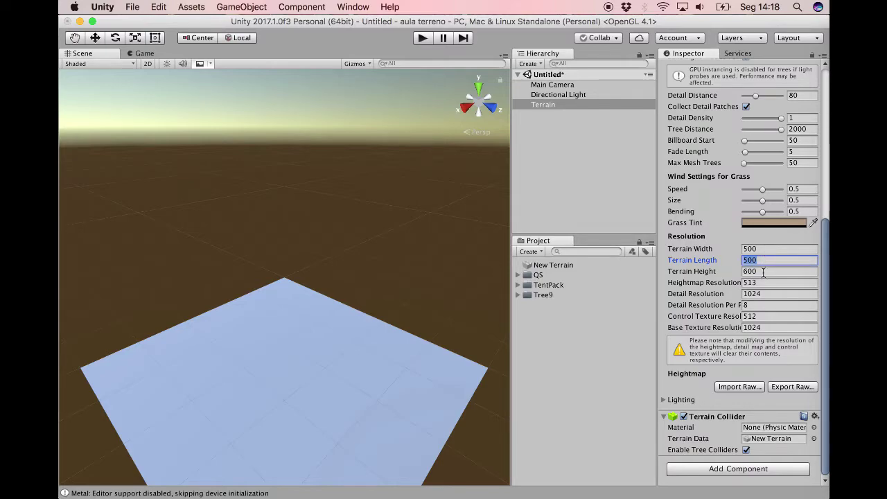
scroll(702, 239, "up", 1)
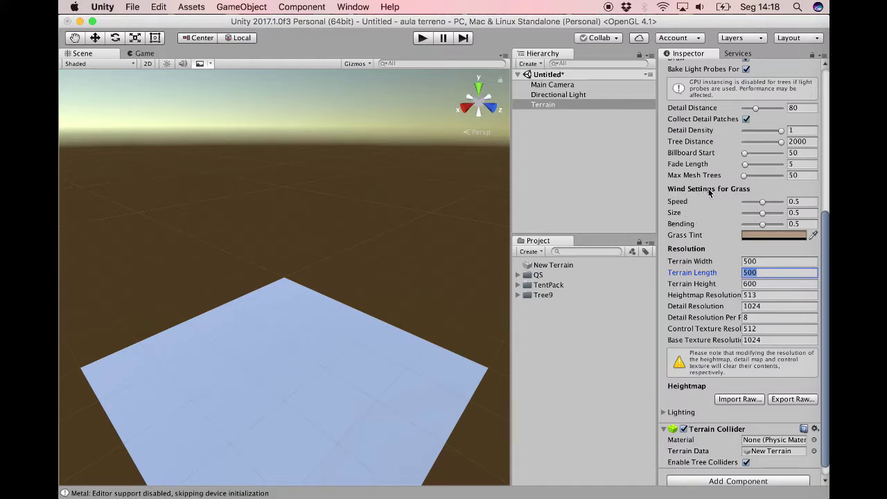
scroll(709, 192, "up", 3)
scroll(721, 199, "up", 2)
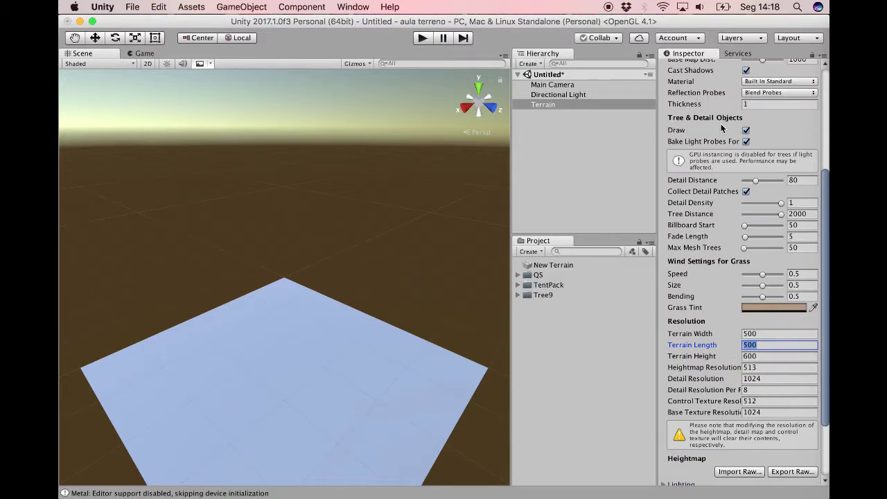
scroll(695, 124, "up", 3)
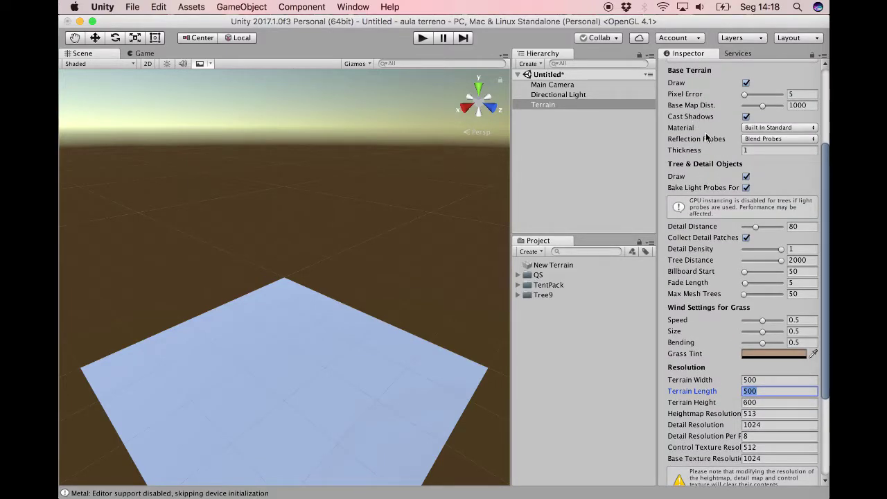
- Set up the Raise/Lower Terrain tool with the second soft round brush, brush size 63 and opacity 40
scroll(695, 124, "up", 3)
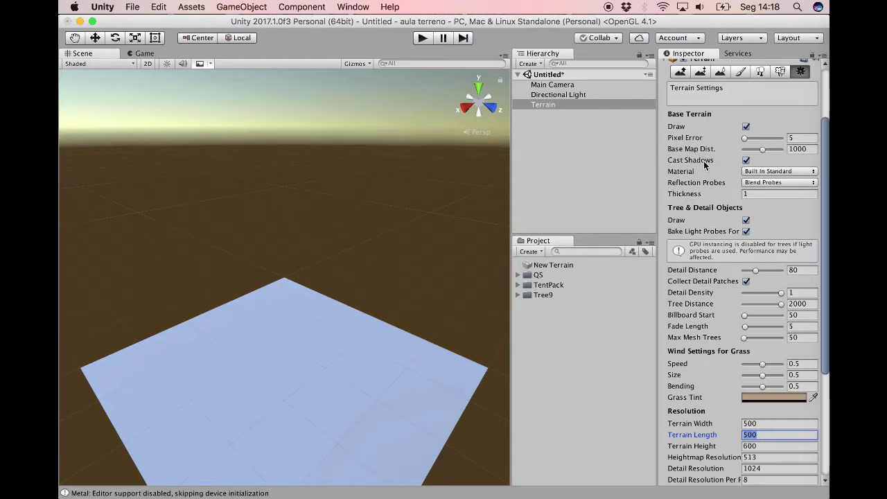
scroll(713, 177, "up", 3)
scroll(713, 177, "up", 1)
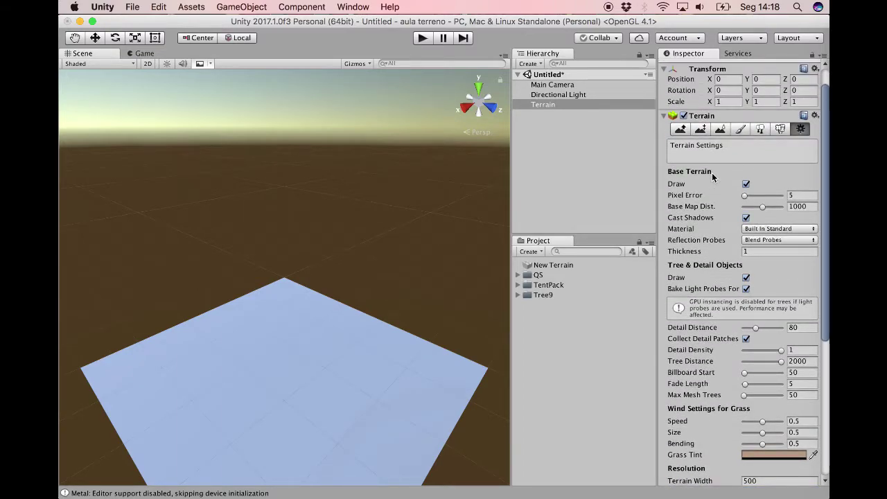
scroll(713, 177, "up", 2)
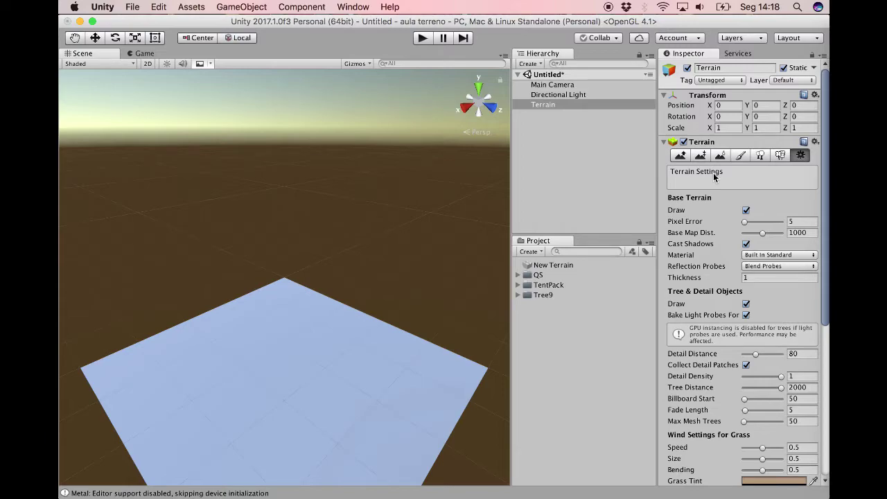
left_click(681, 157)
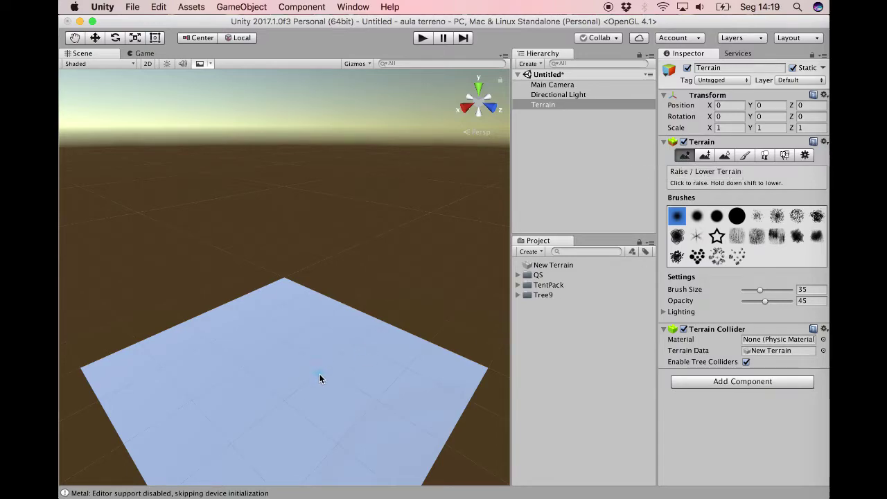
left_click(716, 217)
left_click(678, 216)
left_click(698, 217)
mouse_move(762, 293)
left_mouse_down()
mouse_move(775, 290)
mouse_move(755, 306)
left_mouse_up()
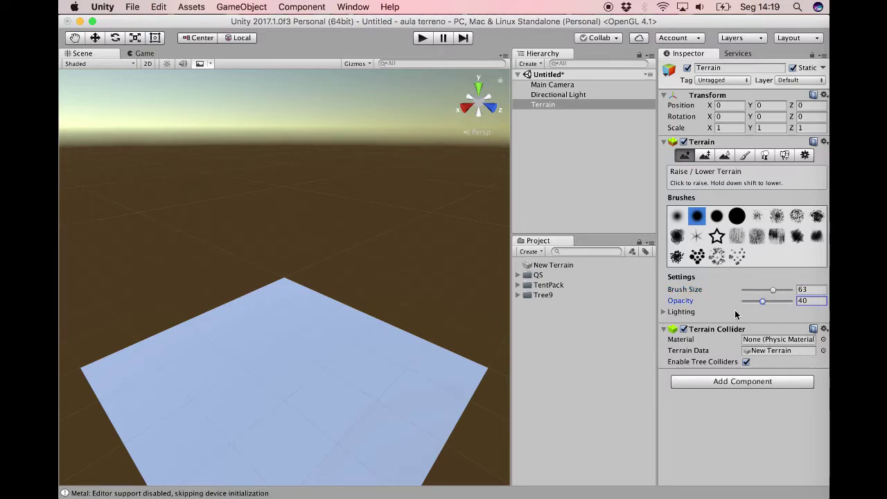
- Raise three test mountains with the soft round, dotted and star brushes, and partly lower the last two with the softest round brush
mouse_move(227, 356)
left_mouse_down()
mouse_move(238, 357)
mouse_move(213, 349)
mouse_move(239, 360)
mouse_move(208, 344)
mouse_move(230, 359)
mouse_move(214, 360)
mouse_move(270, 359)
left_mouse_up()
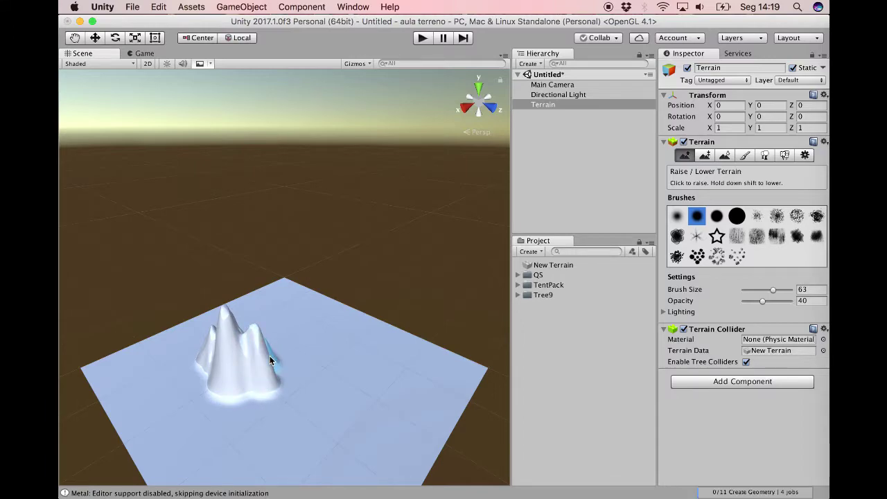
left_click(697, 257)
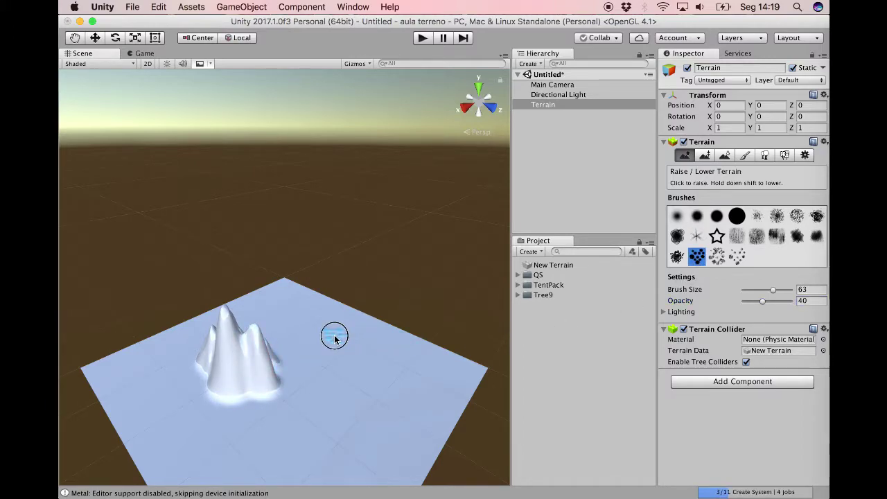
mouse_move(335, 337)
left_mouse_down()
mouse_move(365, 341)
mouse_move(367, 363)
left_mouse_up()
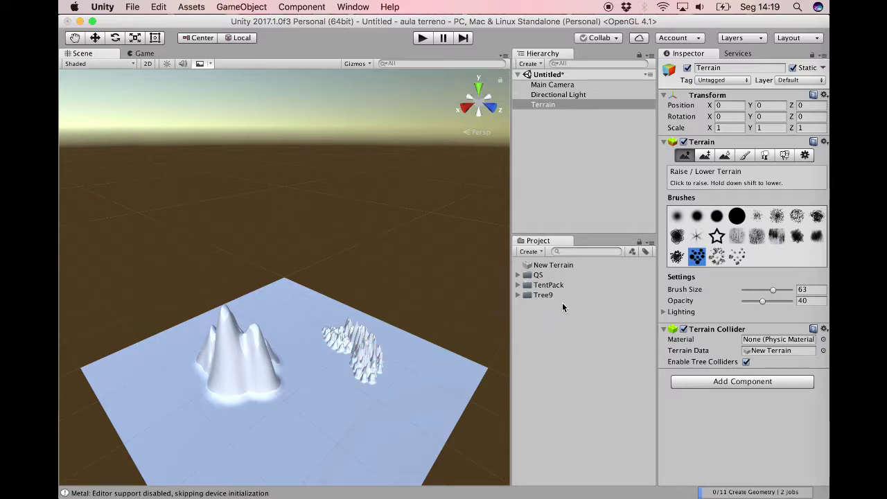
left_click(717, 237)
mouse_move(295, 419)
left_mouse_down()
mouse_move(327, 423)
mouse_move(353, 405)
mouse_move(388, 405)
left_mouse_up()
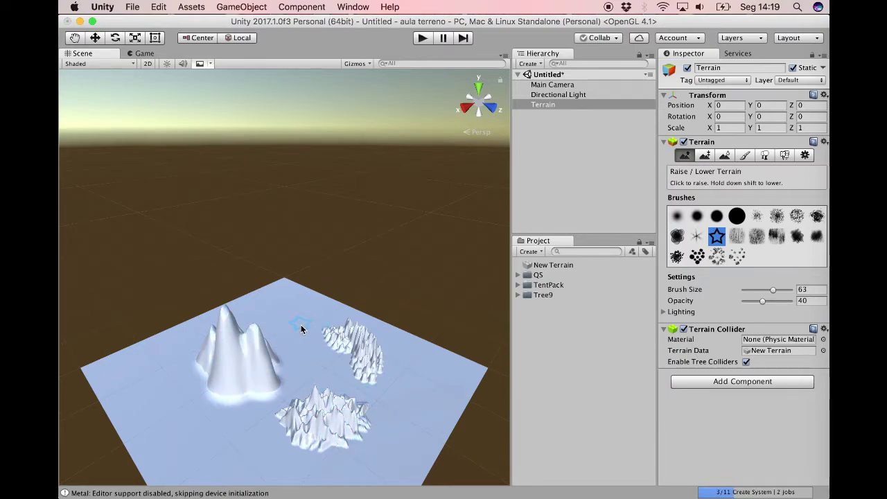
left_click(679, 218)
mouse_move(322, 363)
left_mouse_down("shift")
mouse_move(351, 336)
mouse_move(340, 350)
mouse_move(333, 333)
mouse_move(347, 336)
mouse_move(351, 367)
mouse_move(371, 380)
mouse_move(354, 437)
mouse_move(300, 451)
mouse_move(342, 440)
mouse_move(365, 412)
mouse_move(346, 451)
left_mouse_up("shift")
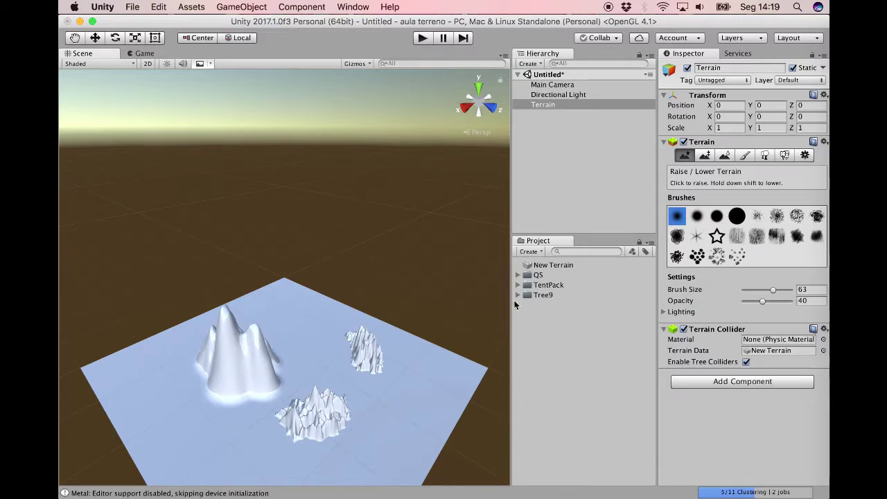
- Flatten the whole terrain to a height of 20 with Paint Height and sample the target height from its surface
left_click(706, 157)
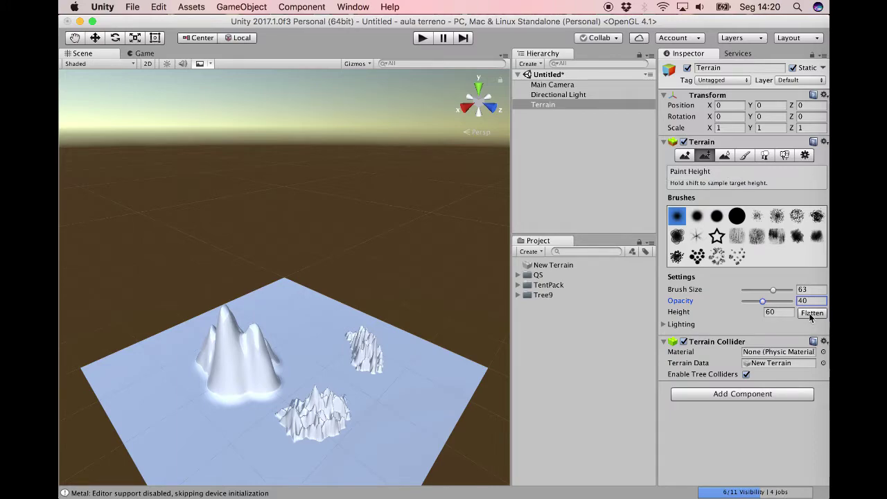
left_click(779, 312)
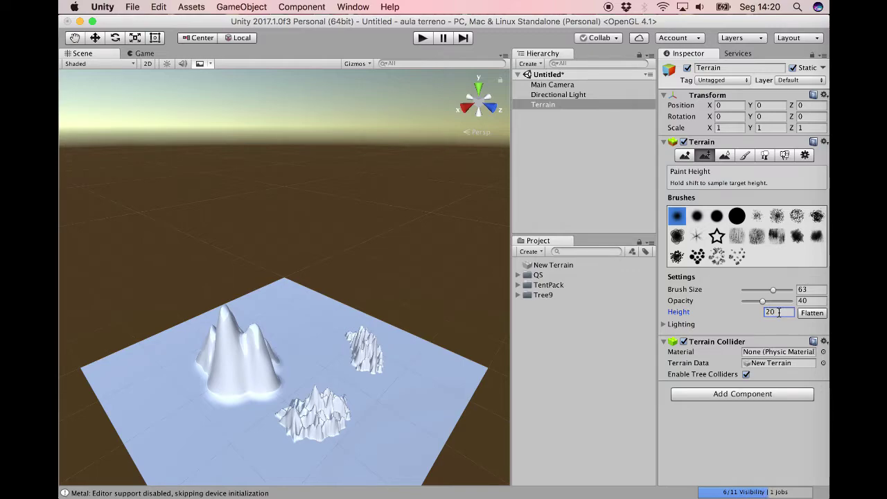
left_click(813, 313)
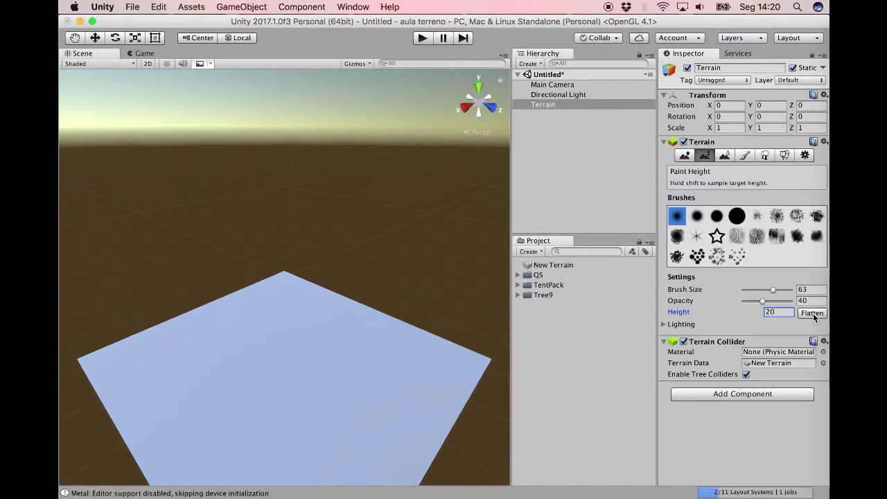
left_click(812, 313)
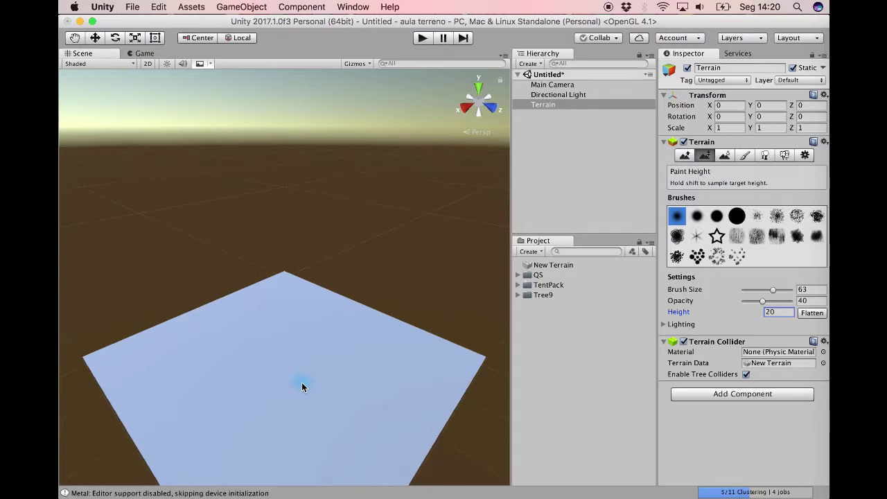
left_click(280, 356, "shift")
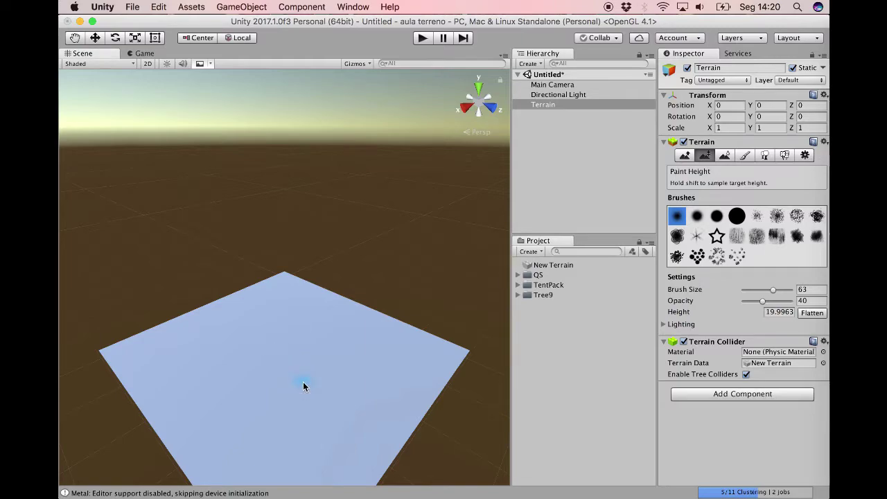
- Lower the middle of the terrain into an elongated diagonal basin using the softest round brush
left_click(683, 158)
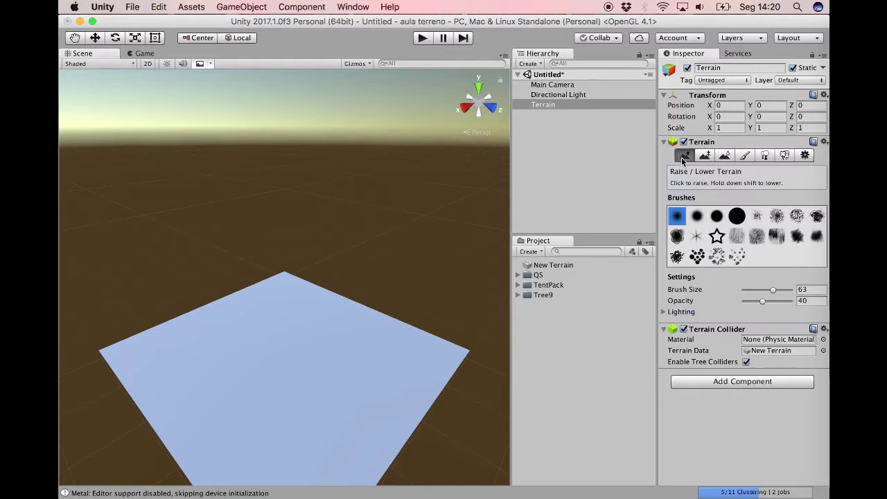
left_click(266, 363)
mouse_move(275, 386)
left_mouse_down()
mouse_move(271, 377)
mouse_move(301, 407)
mouse_move(250, 353)
mouse_move(309, 416)
mouse_move(339, 422)
mouse_move(307, 418)
mouse_move(313, 412)
left_mouse_up()
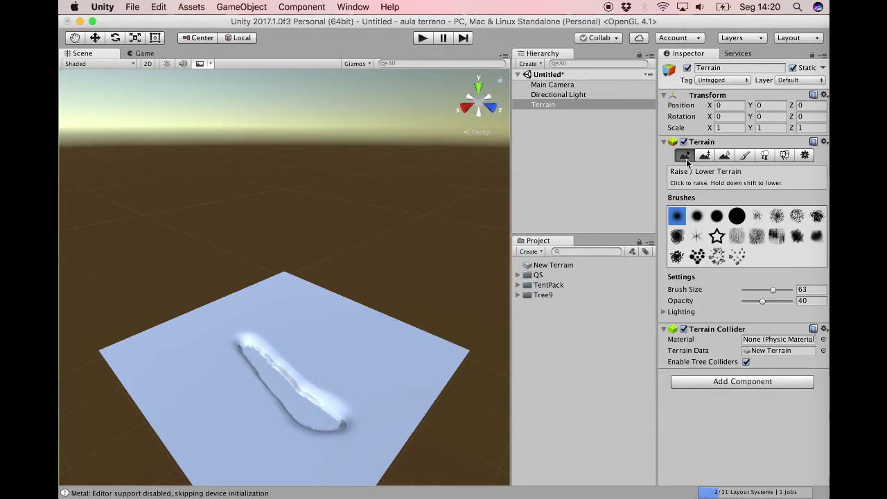
- Raise a mountain range along each side of the basin using the second soft round brush
left_click(698, 217)
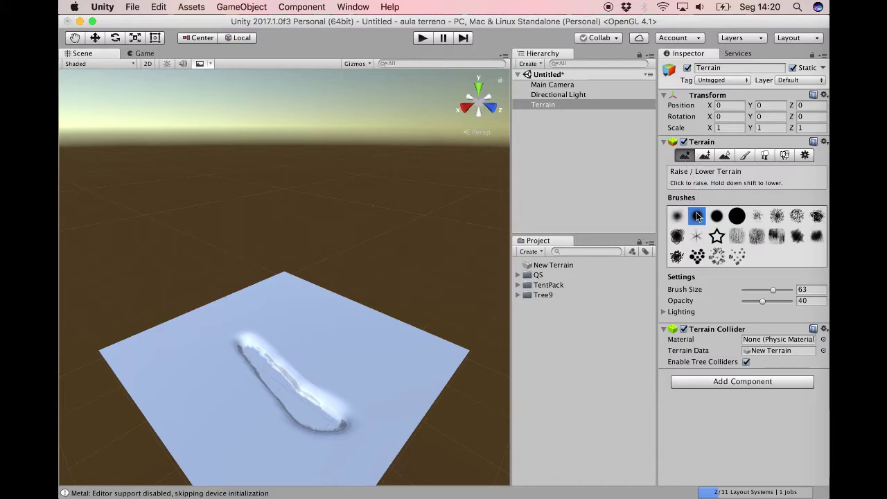
mouse_move(303, 331)
left_mouse_down()
mouse_move(287, 326)
mouse_move(310, 344)
mouse_move(278, 320)
mouse_move(345, 357)
mouse_move(363, 381)
mouse_move(339, 353)
mouse_move(353, 363)
mouse_move(380, 395)
mouse_move(411, 351)
left_mouse_up()
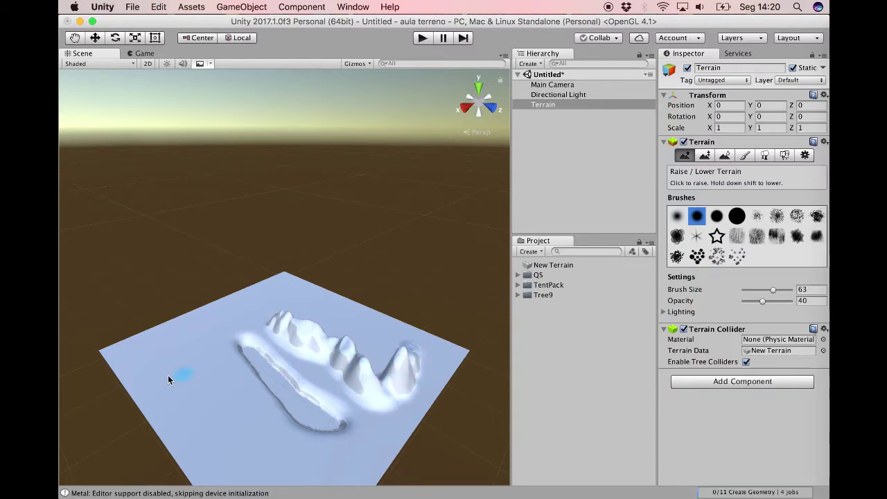
mouse_move(171, 357)
left_mouse_down()
mouse_move(194, 395)
mouse_move(155, 362)
mouse_move(254, 445)
mouse_move(290, 461)
left_mouse_up()
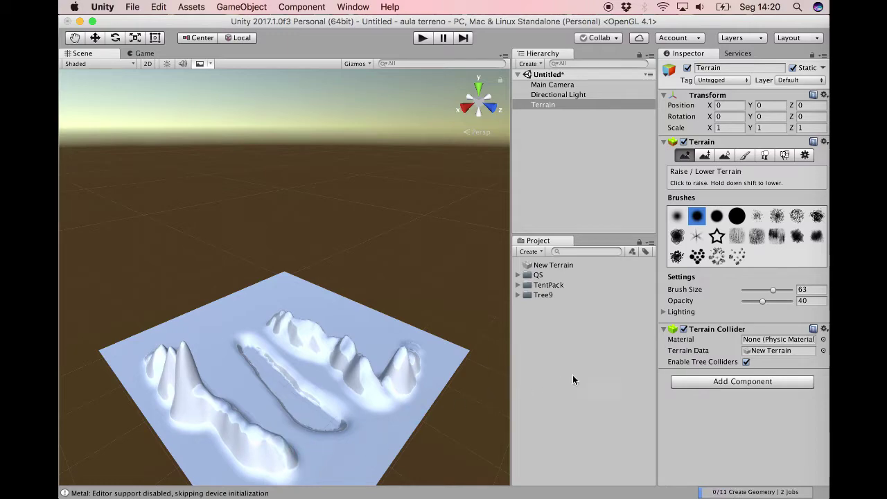
- Raise a cluster of spikes behind the near mountain range with the dotted brush, and a jagged ridge near the far corner with a rough round brush
left_click(697, 256)
left_click_drag(192, 320, 221, 375)
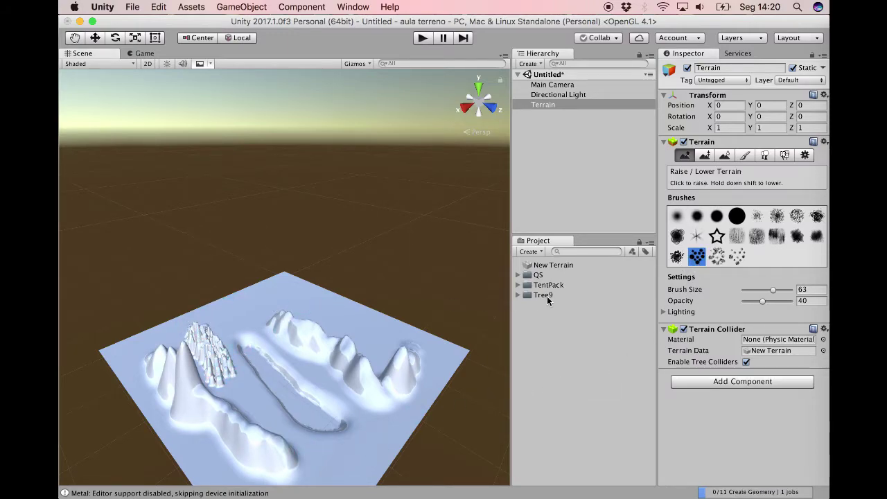
left_click(678, 238)
left_click_drag(250, 298, 358, 313)
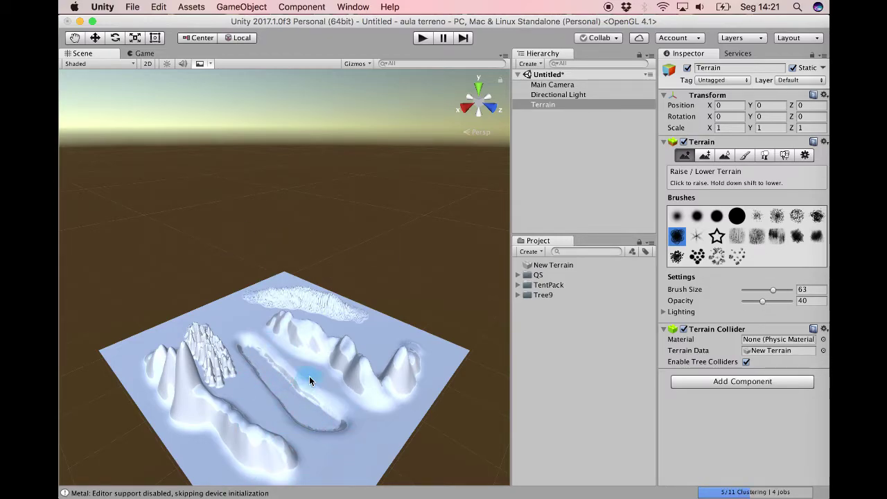
- Paint a flat plateau at height 40 between the spikes and the far ridge using the third round brush
left_click(706, 156)
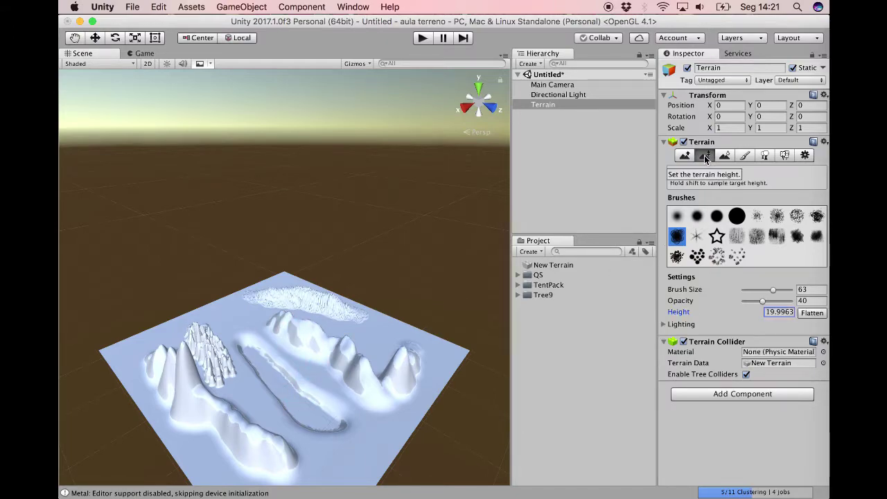
left_click(717, 217)
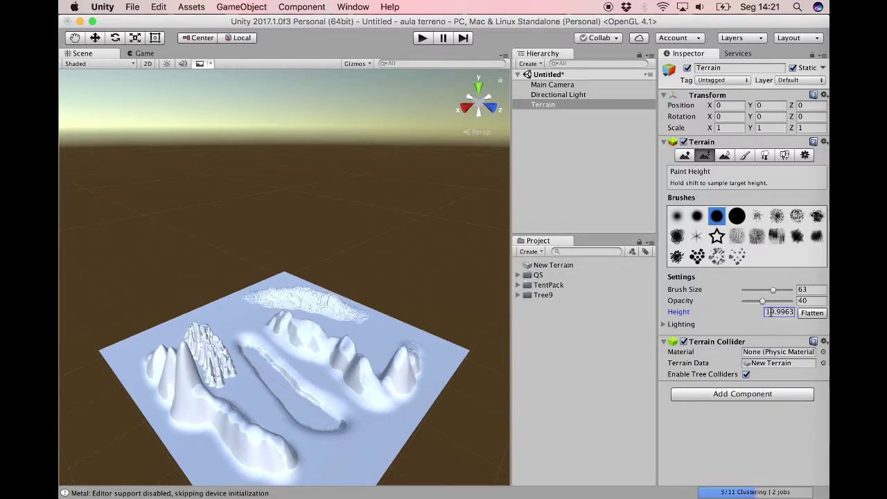
left_click(773, 313)
type("19")
mouse_move(241, 321)
left_mouse_down()
mouse_move(214, 308)
mouse_move(247, 315)
mouse_move(205, 311)
mouse_move(245, 310)
mouse_move(233, 303)
mouse_move(223, 302)
mouse_move(263, 318)
left_mouse_up()
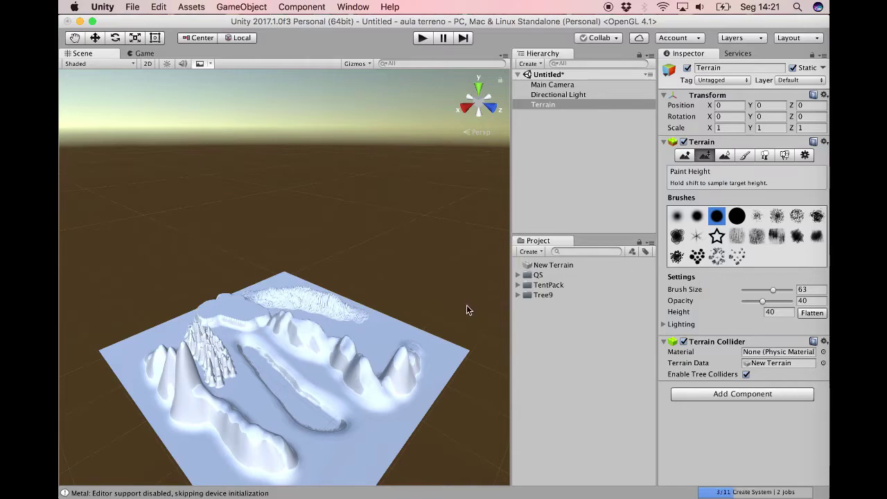
- Examine the sculpted jagged ridge, plateau, mountain ranges and spikes up close from a low viewing angle
scroll(192, 371, "down", 3)
scroll(191, 372, "up", 10)
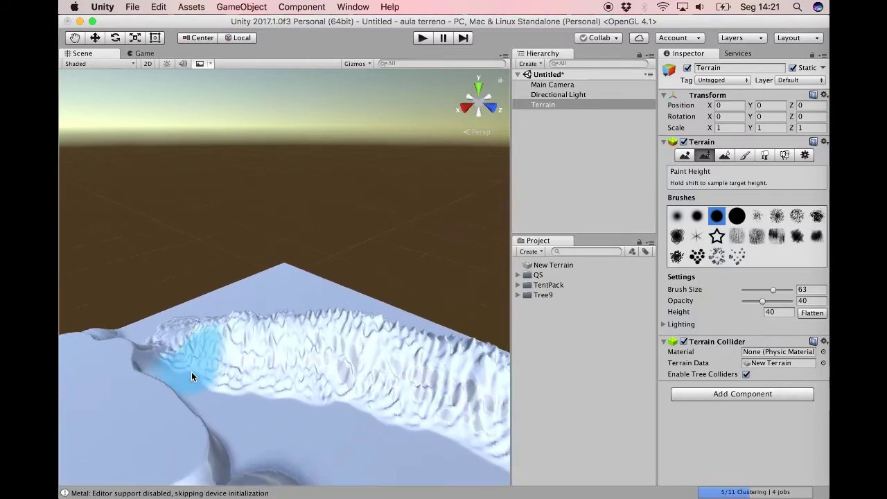
scroll(192, 373, "up", 2)
scroll(192, 373, "down", 4)
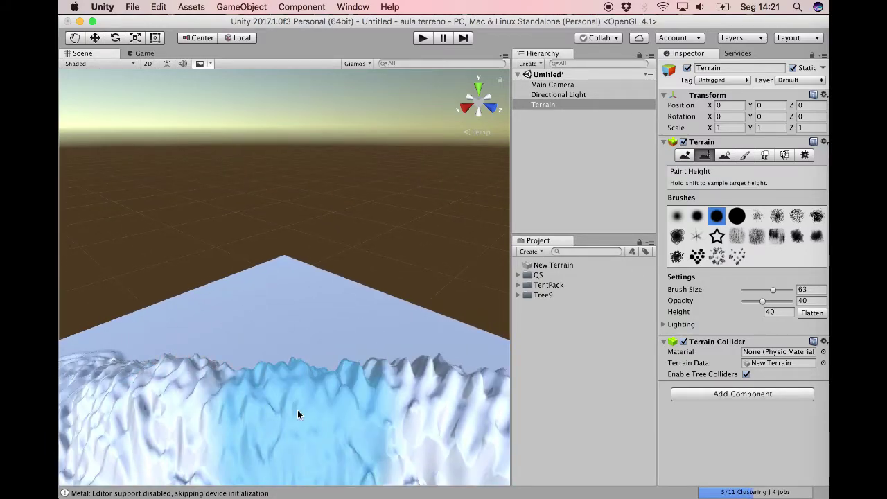
left_click_drag(298, 414, 322, 356, "alt")
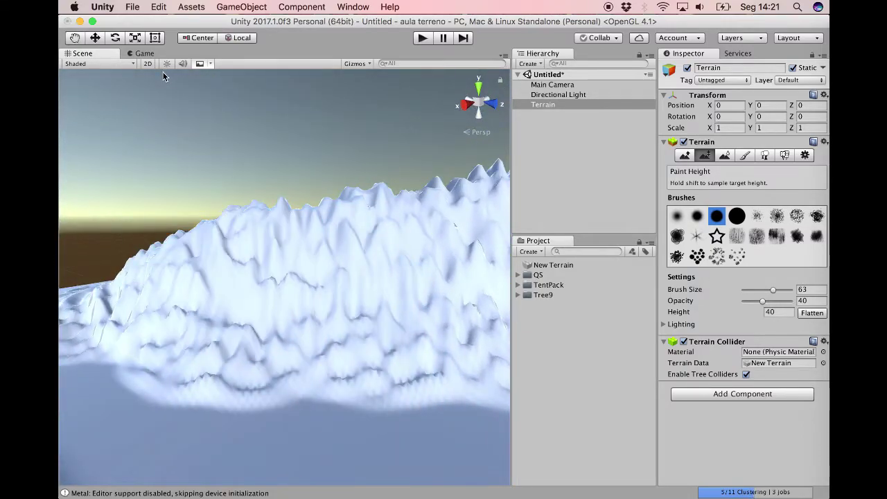
scroll(163, 76, "up", 8)
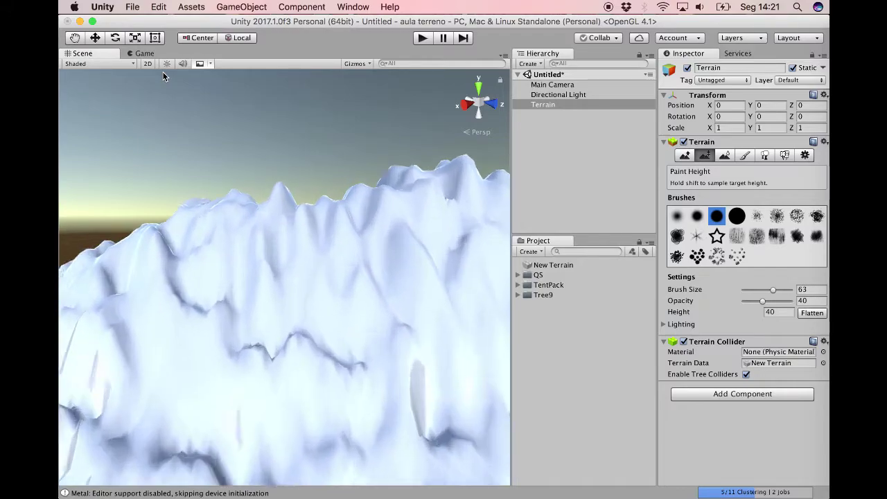
scroll(163, 76, "down", 5)
scroll(163, 76, "up", 4)
scroll(164, 77, "down", 3)
scroll(164, 76, "down", 6)
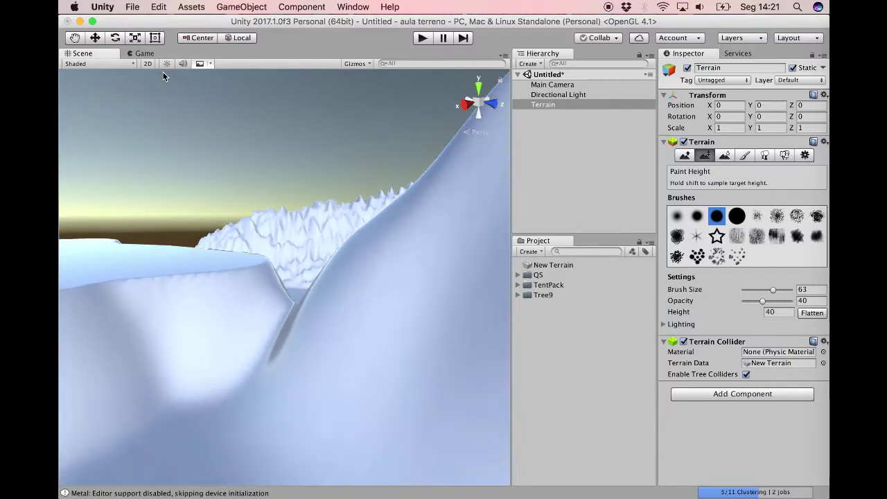
scroll(164, 76, "down", 6)
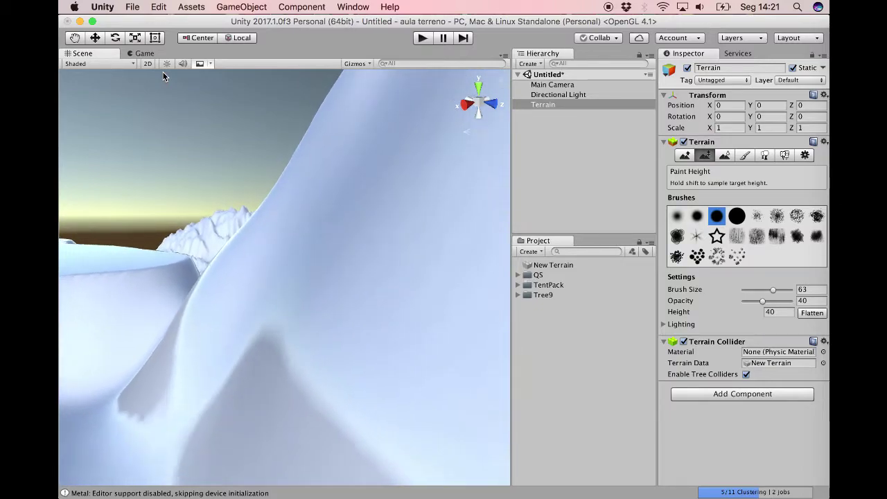
scroll(164, 76, "down", 8)
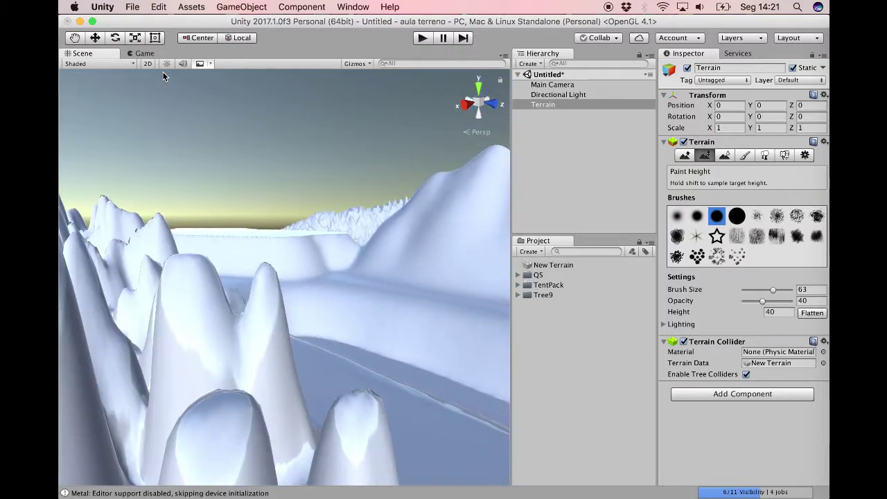
scroll(163, 77, "down", 8)
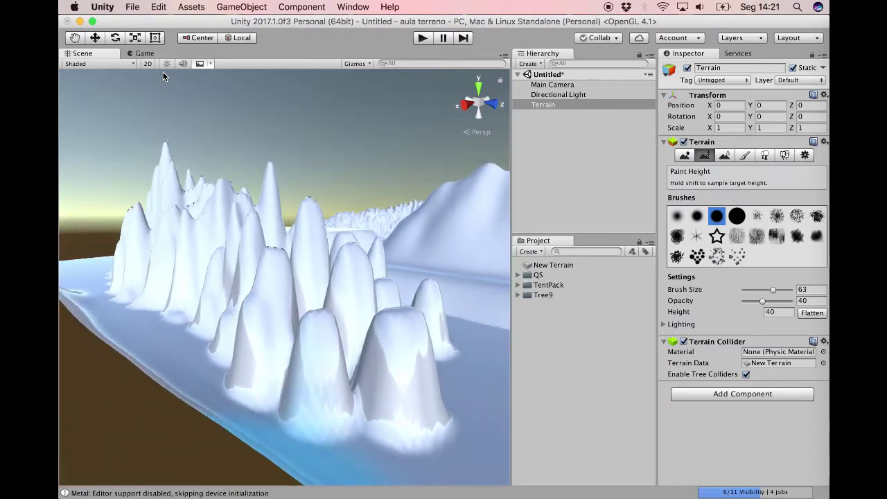
scroll(164, 77, "up", 5)
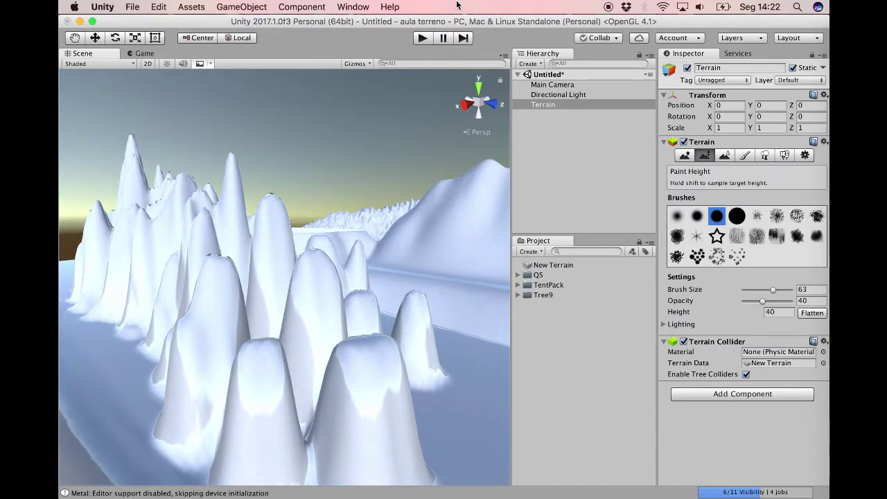
- Smooth the cluster of tall spikes with the Smooth Height tool, using the third round brush at size 63 and opacity 40
left_click(724, 156)
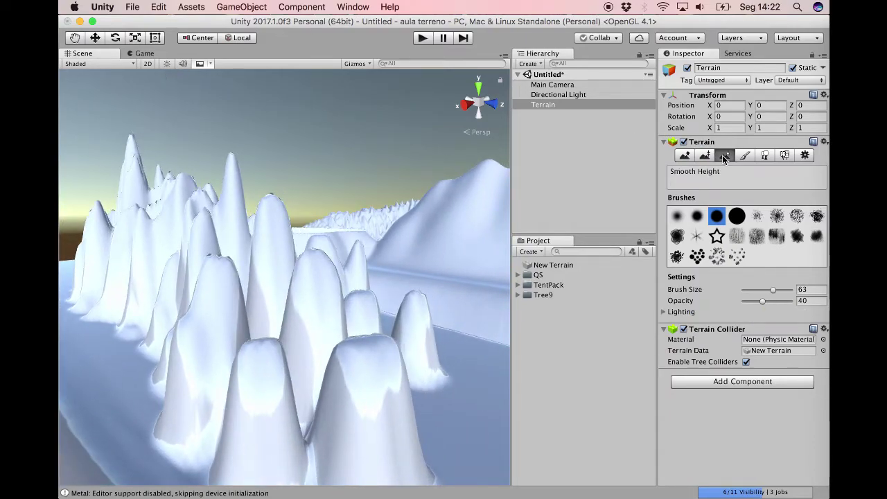
mouse_move(345, 317)
left_mouse_down()
mouse_move(317, 303)
mouse_move(262, 314)
mouse_move(155, 218)
mouse_move(108, 192)
mouse_move(201, 249)
mouse_move(182, 236)
mouse_move(360, 302)
mouse_move(451, 352)
left_mouse_up()
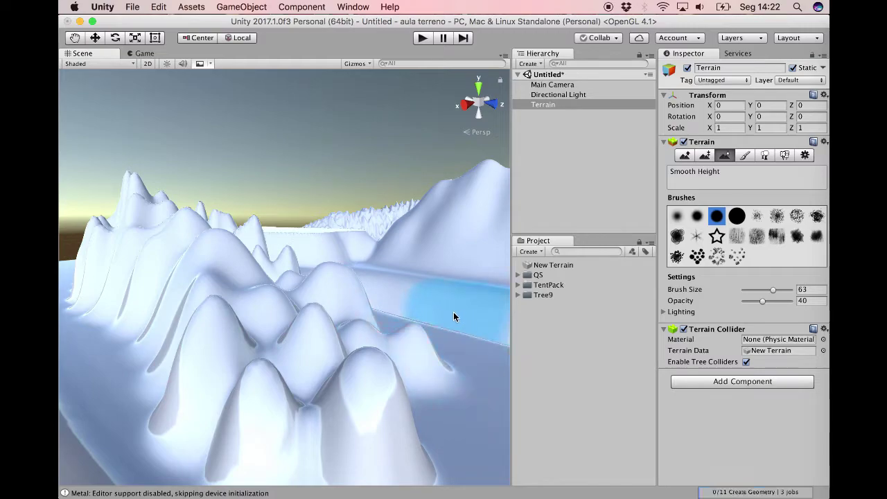
scroll(454, 313, "down", 2)
scroll(454, 316, "down", 2)
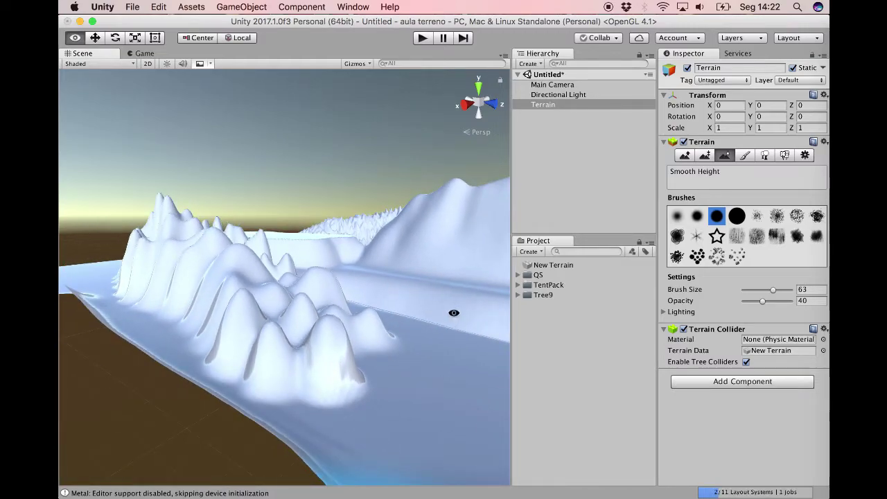
left_click_drag(455, 313, 360, 368, "alt")
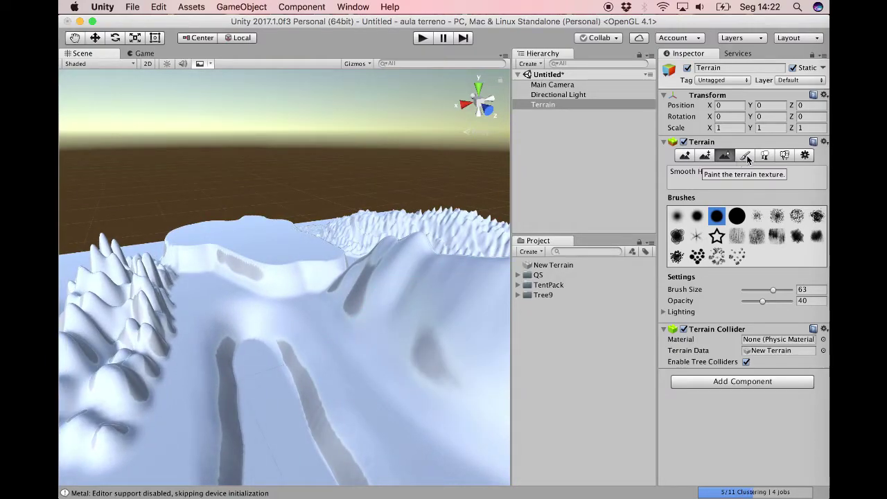
- Add QS-GRASS-2.1 as the terrain's base paint texture with a tiling size of 15 by 15
left_click(746, 157)
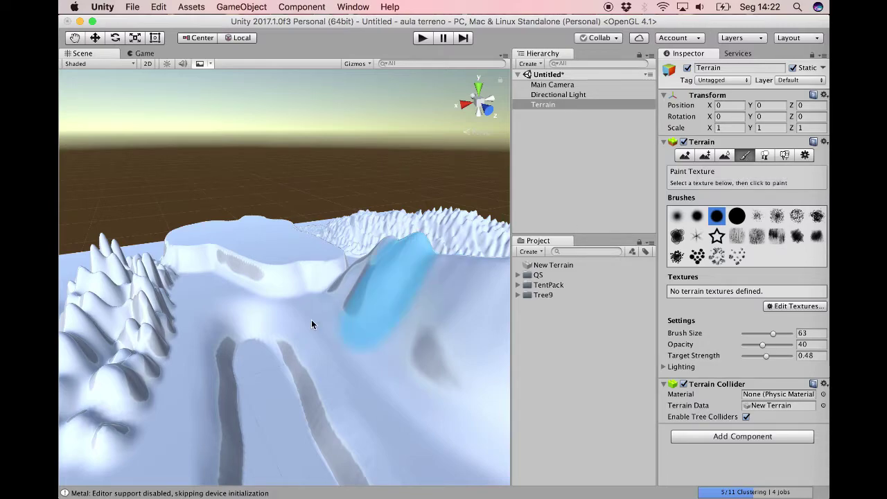
scroll(358, 367, "down", 5)
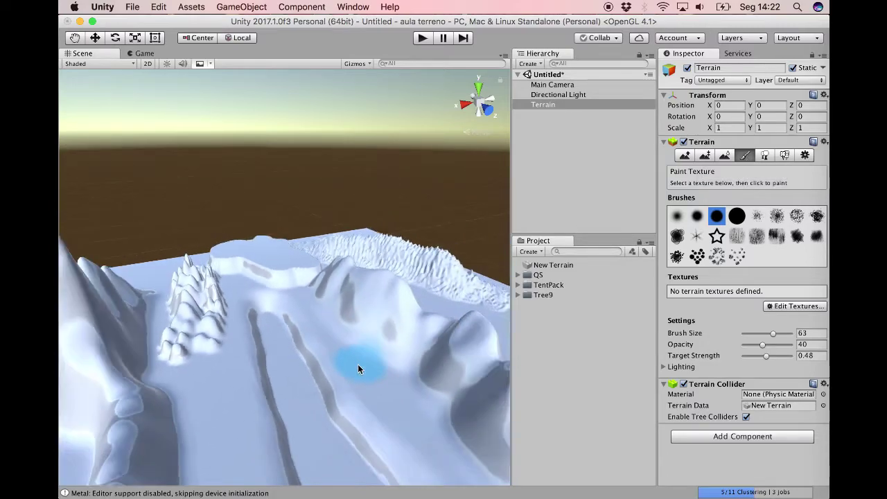
scroll(358, 364, "down", 3)
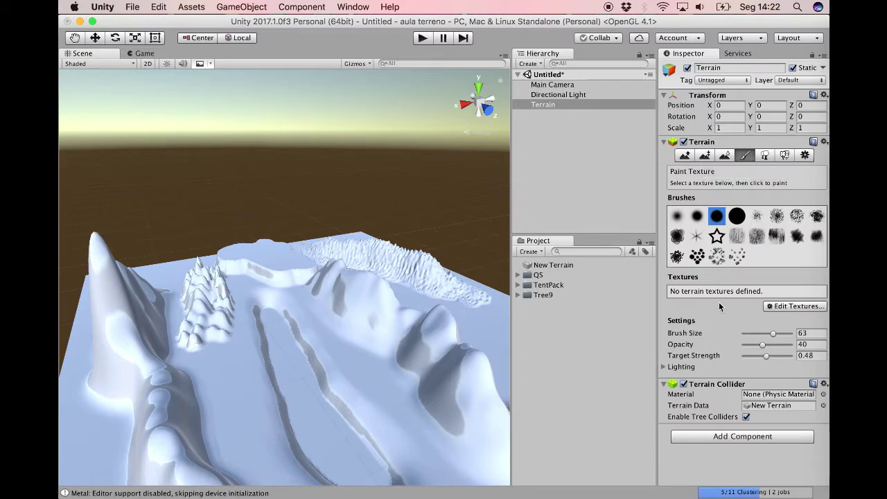
left_click(774, 307)
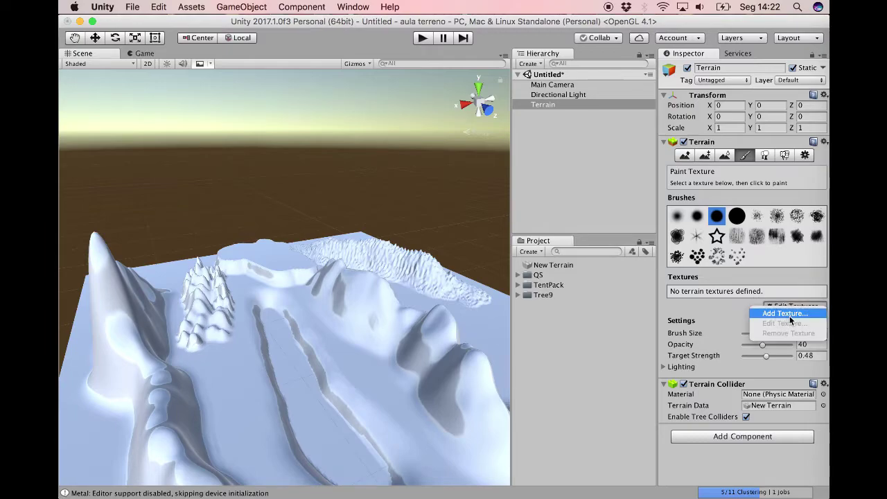
left_click(812, 315)
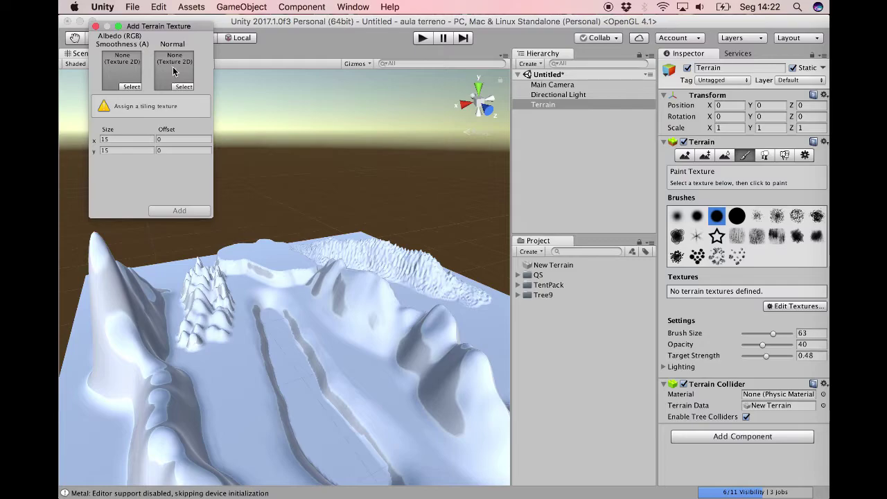
left_click(131, 87)
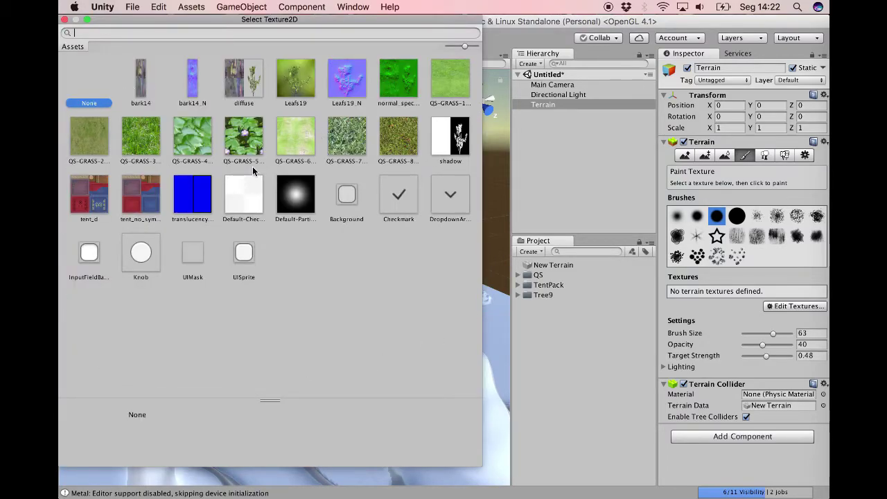
left_click(82, 138)
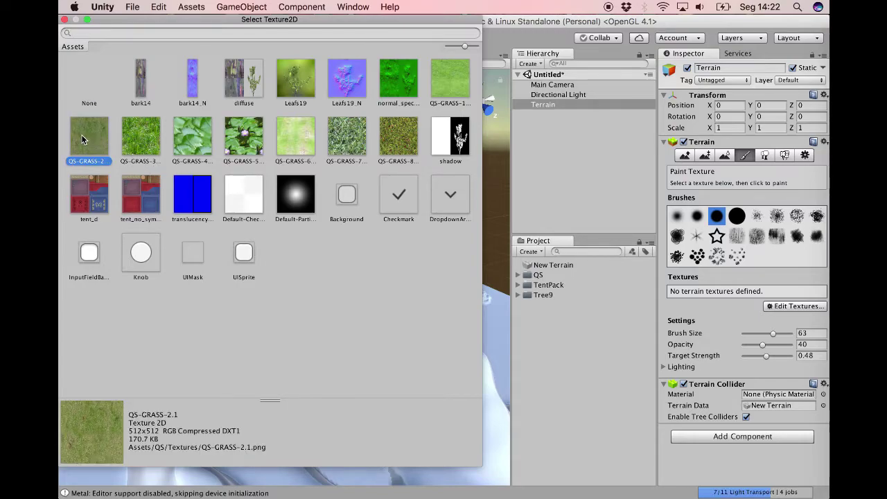
double_click(81, 138)
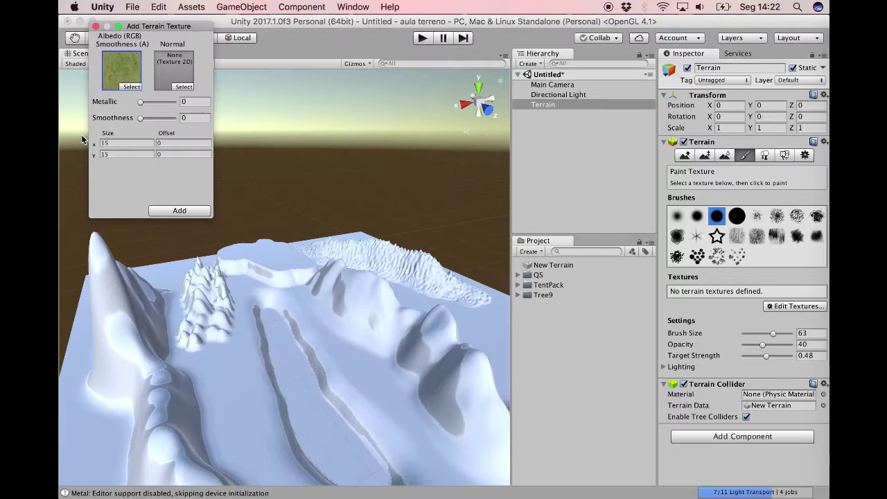
left_click(117, 144)
key("Tab")
left_click(171, 209)
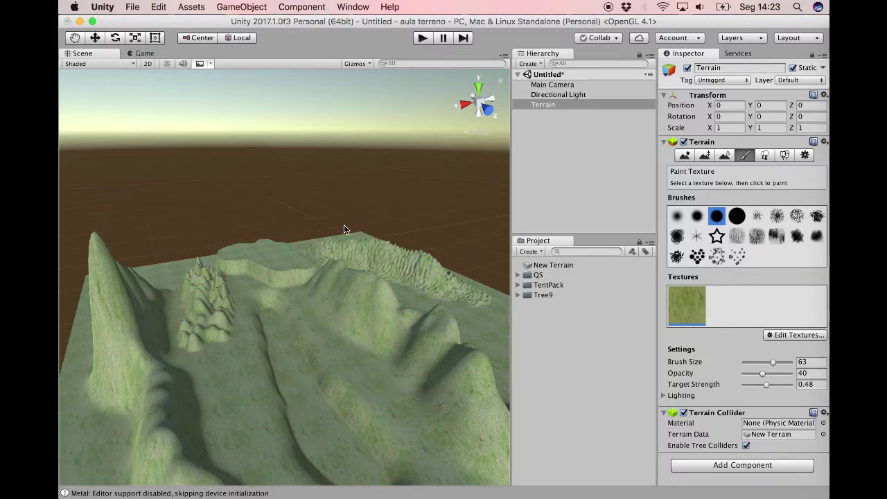
- Add QS-GRASS-6.1 as a second terrain paint texture
scroll(370, 333, "down", 3)
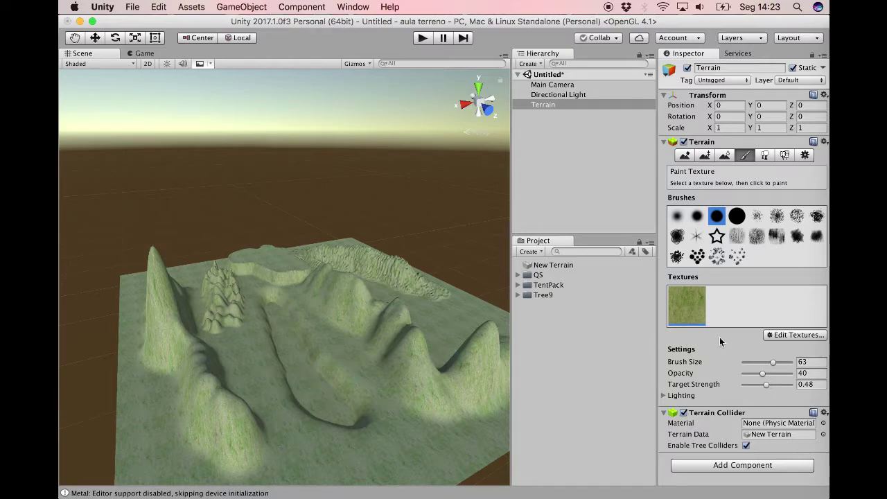
left_click(786, 336)
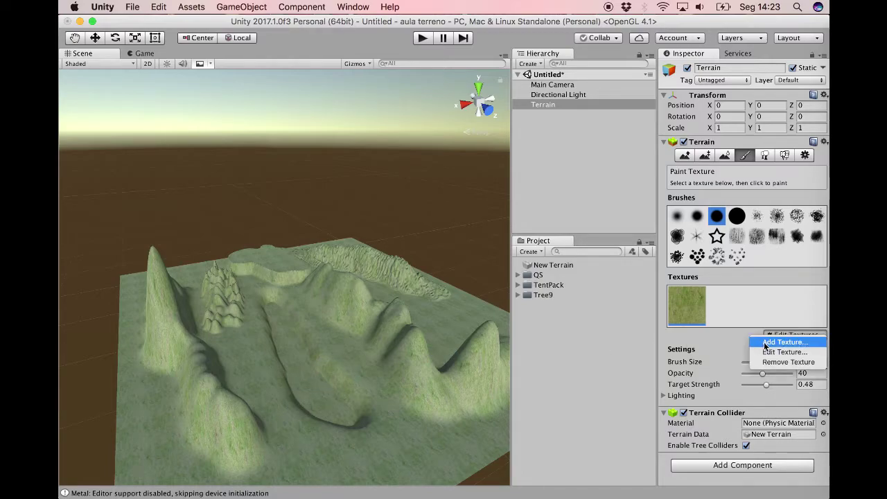
left_click(766, 343)
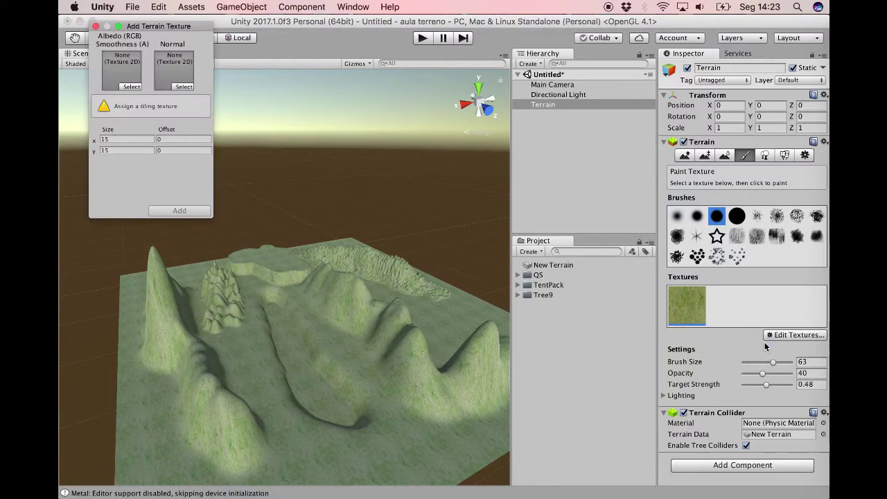
left_click(133, 87)
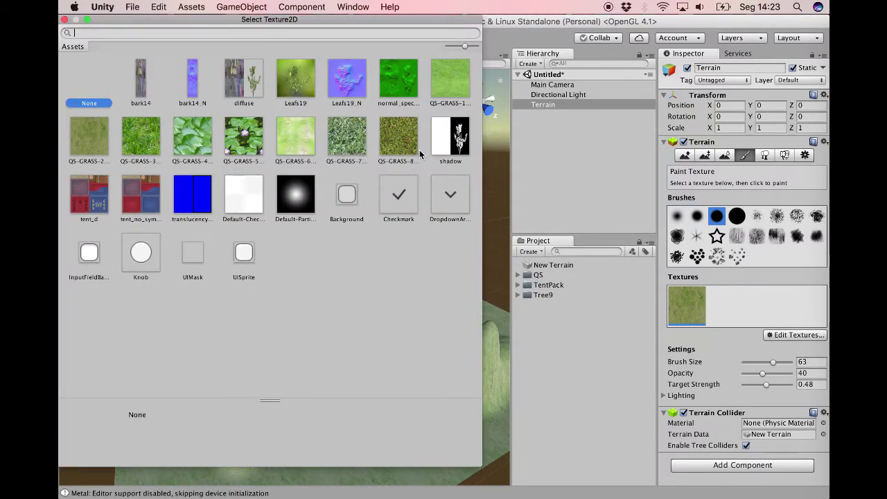
left_click(295, 142)
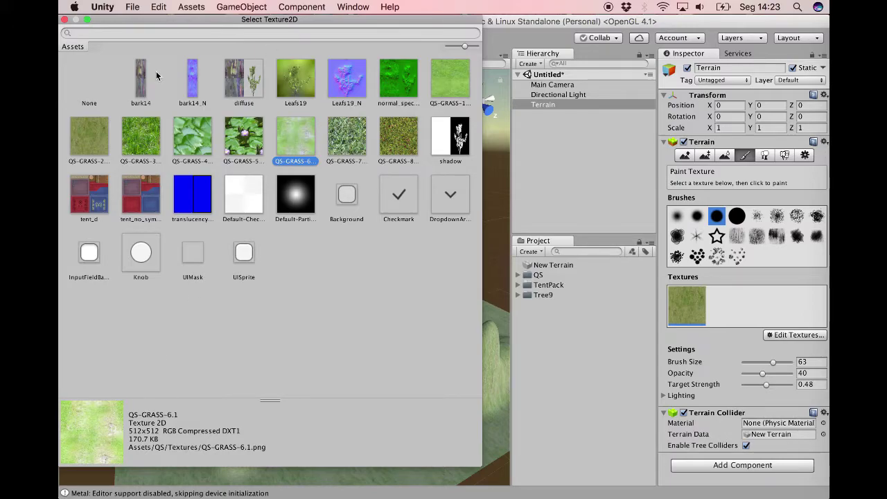
double_click(305, 130)
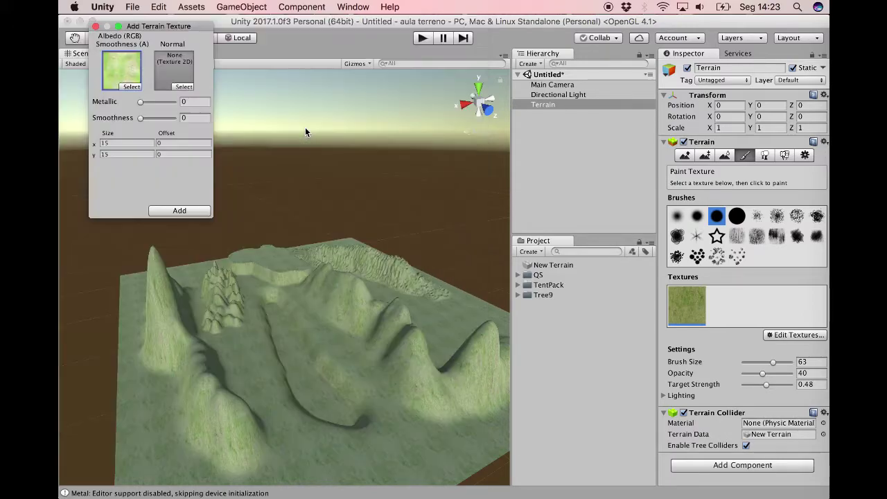
left_click(178, 210)
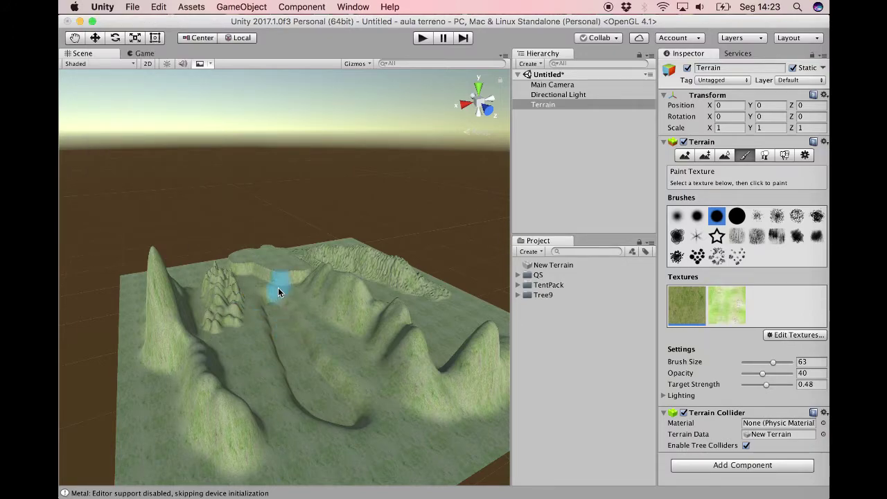
- Paint the plateau's top and upper edges with the lighter QS-GRASS-6.1 texture at target strength 1
scroll(278, 291, "up", 10)
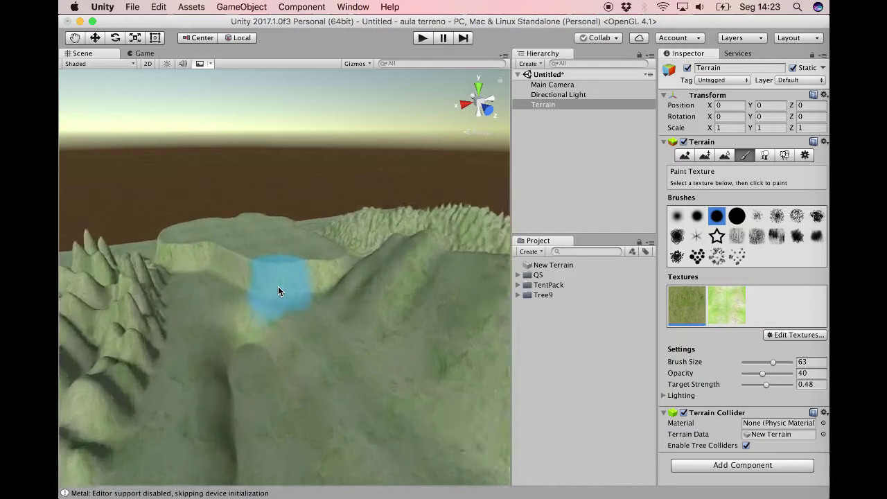
left_click(728, 315)
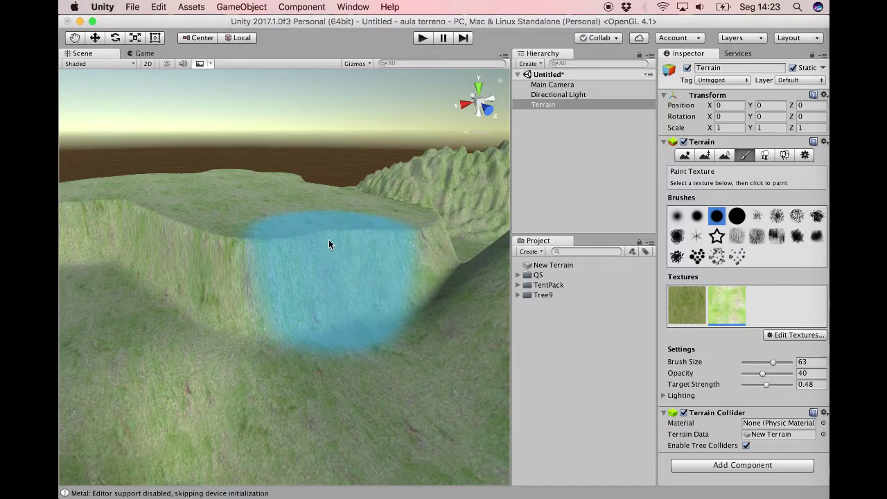
left_click_drag(329, 239, 332, 305, "alt")
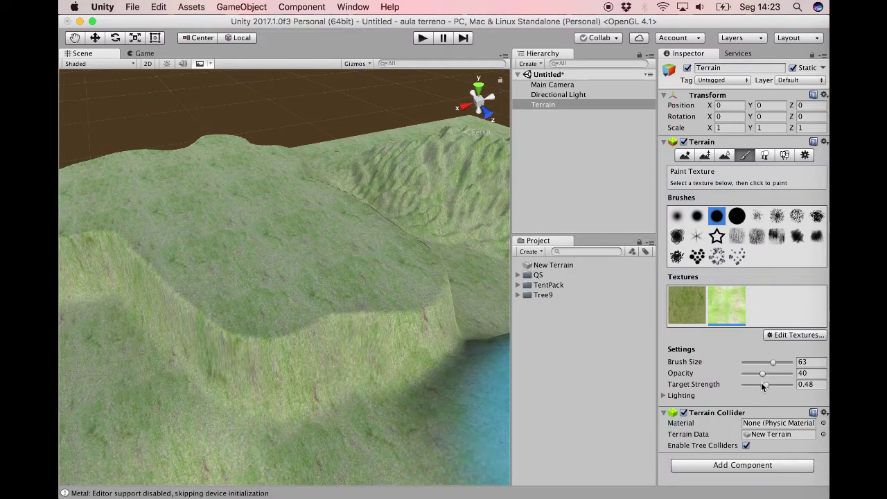
left_click_drag(767, 385, 797, 386)
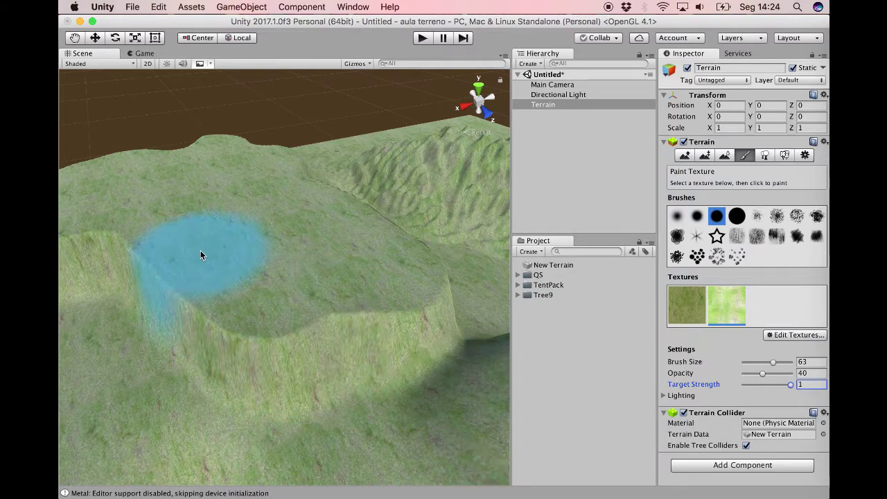
mouse_move(238, 253)
left_mouse_down()
mouse_move(312, 255)
mouse_move(290, 206)
mouse_move(252, 166)
mouse_move(214, 165)
mouse_move(210, 143)
mouse_move(253, 155)
mouse_move(317, 222)
mouse_move(371, 259)
mouse_move(236, 271)
mouse_move(190, 234)
mouse_move(159, 189)
mouse_move(112, 178)
left_mouse_up()
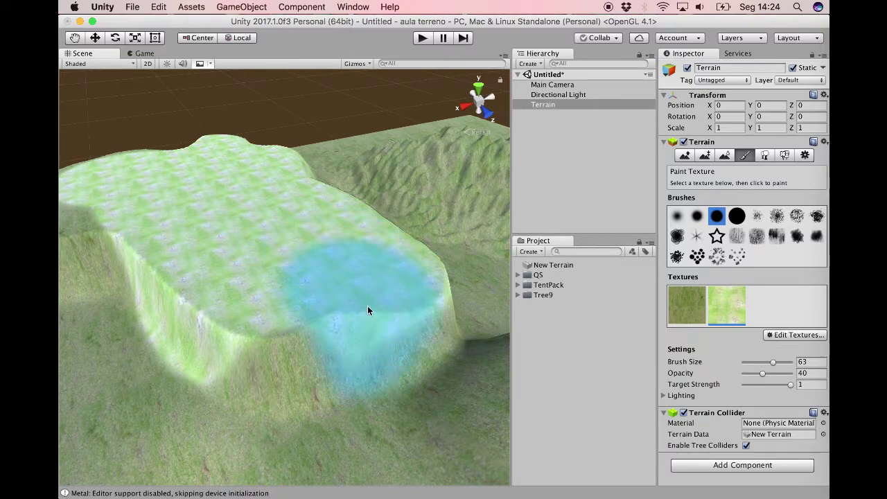
scroll(398, 344, "down", 3)
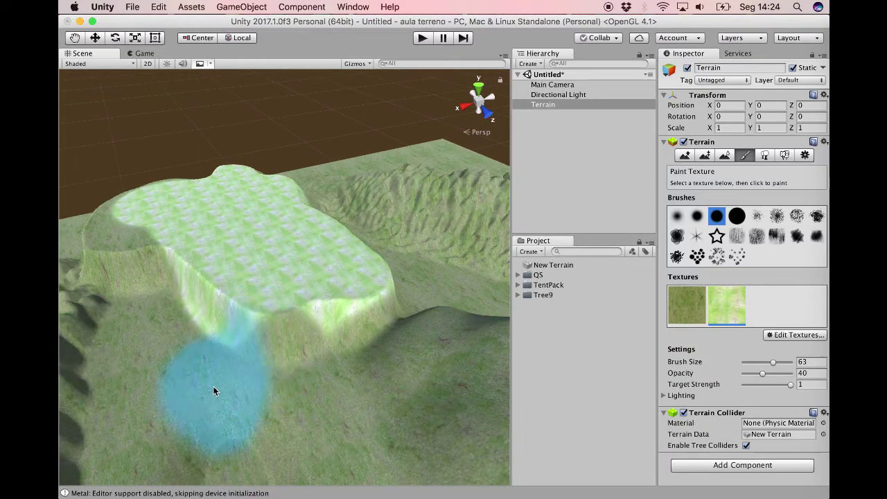
scroll(213, 391, "down", 2)
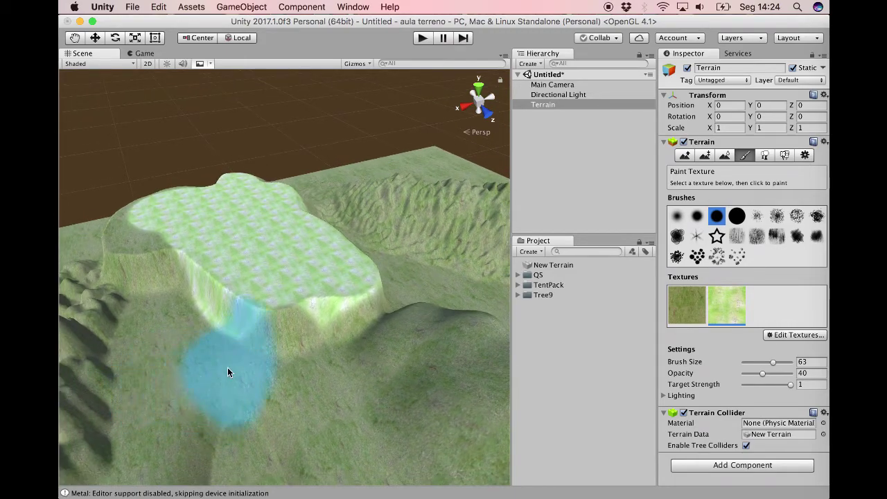
- Lower the target strength to 0.44 and paint the lighter grass texture over the slopes and ground around the plateau
left_click_drag(794, 391, 765, 390)
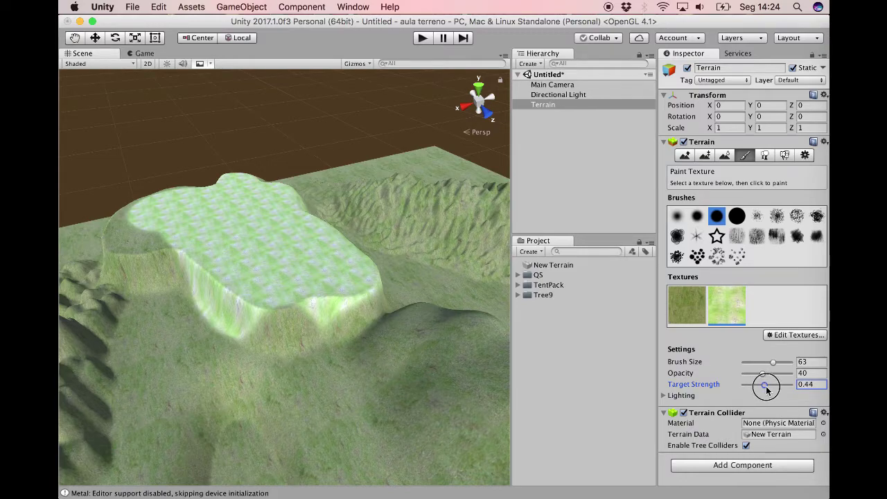
mouse_move(273, 384)
left_mouse_down()
mouse_move(291, 346)
mouse_move(351, 342)
mouse_move(349, 334)
mouse_move(238, 352)
mouse_move(170, 298)
mouse_move(119, 279)
mouse_move(95, 232)
mouse_move(125, 271)
mouse_move(197, 290)
mouse_move(308, 280)
mouse_move(284, 344)
mouse_move(366, 343)
mouse_move(412, 293)
mouse_move(362, 253)
mouse_move(379, 323)
mouse_move(271, 377)
mouse_move(263, 393)
mouse_move(369, 383)
left_mouse_up()
scroll(311, 339, "down", 3)
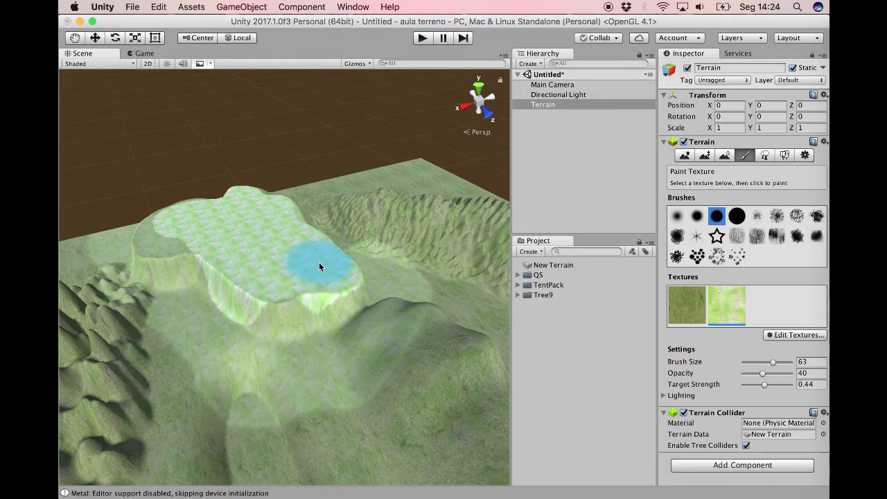
scroll(319, 262, "up", 5)
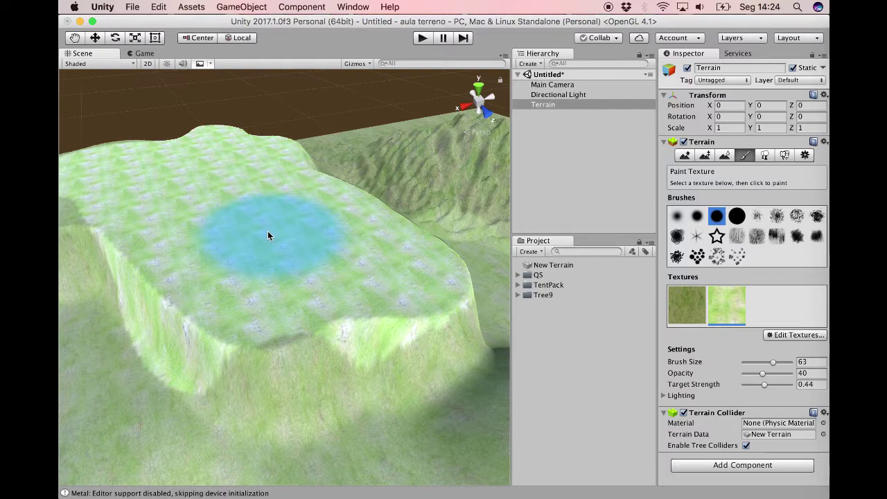
- Add the Tree9_2 prefab from the Tree9 folder to the terrain's placeable trees with bend factor 0
left_click(765, 156)
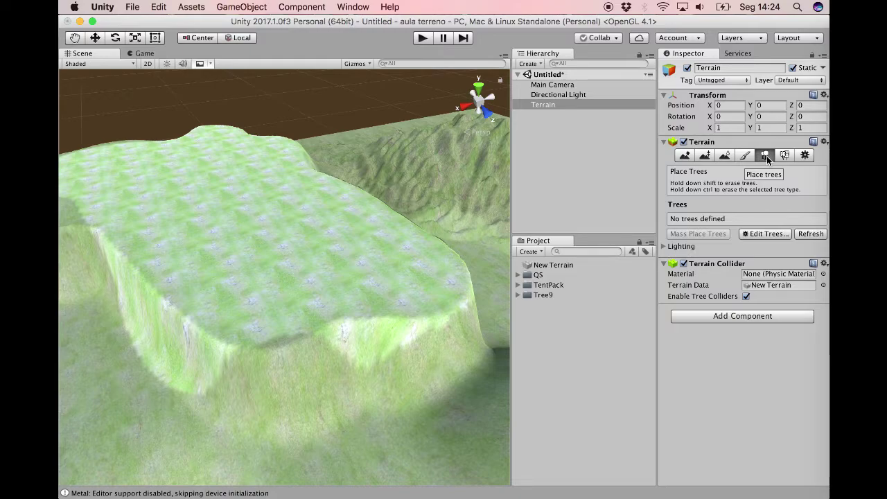
left_click(766, 234)
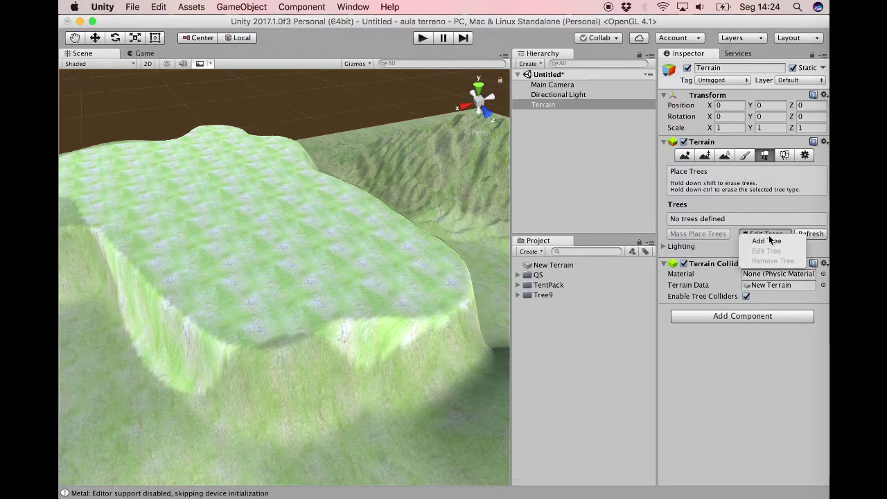
left_click(763, 241)
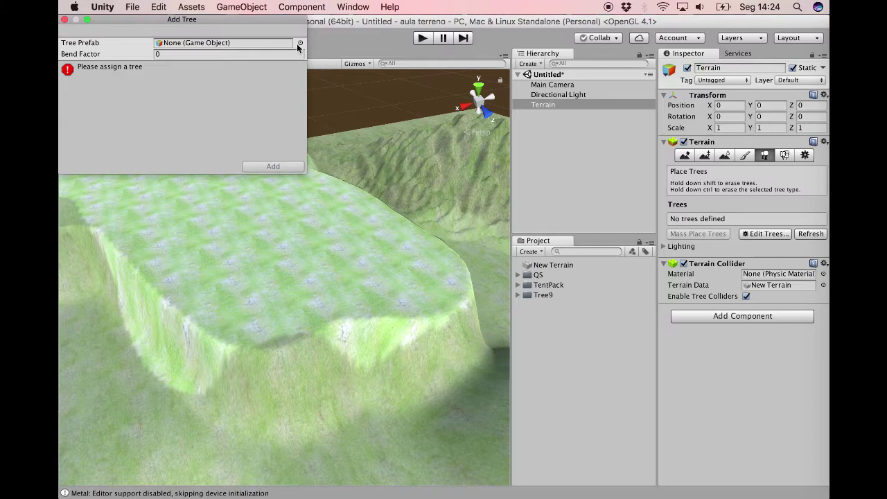
left_click(518, 295)
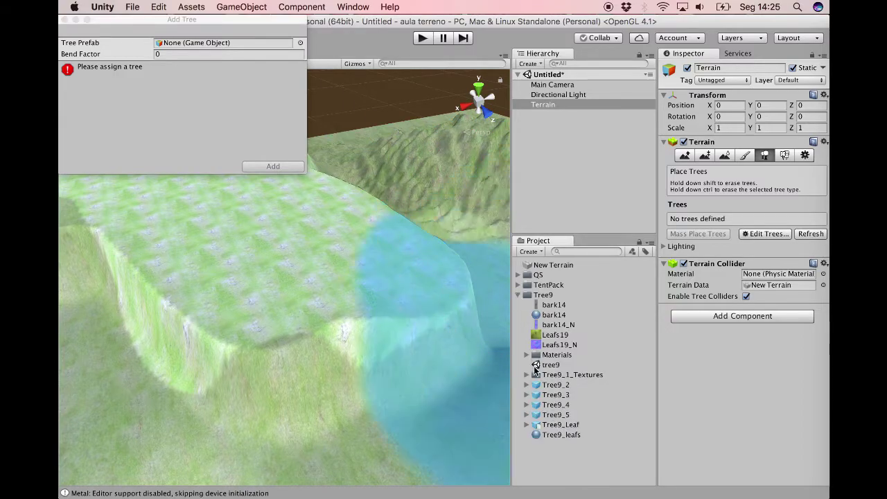
left_click(548, 386)
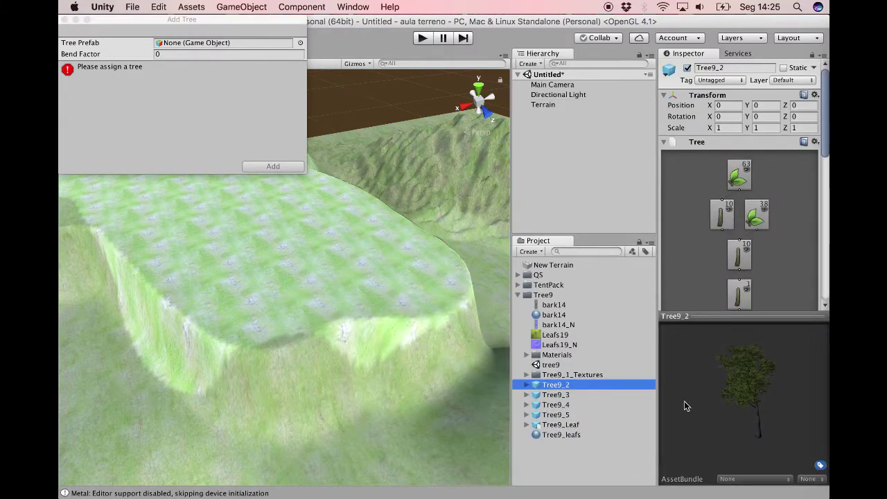
left_click_drag(559, 387, 217, 44)
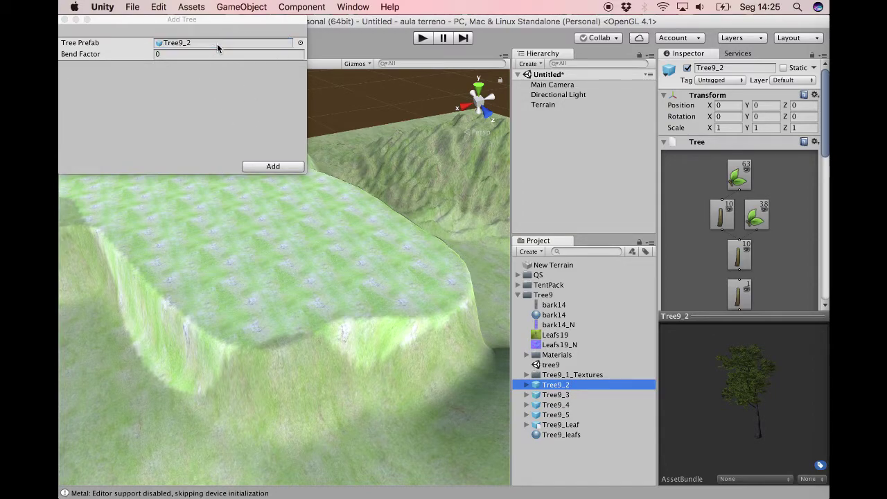
left_click(300, 44)
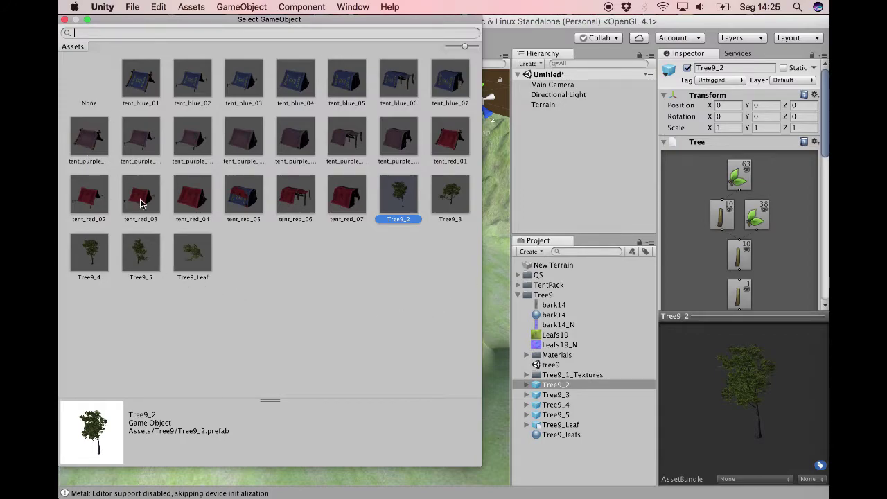
left_click(64, 19)
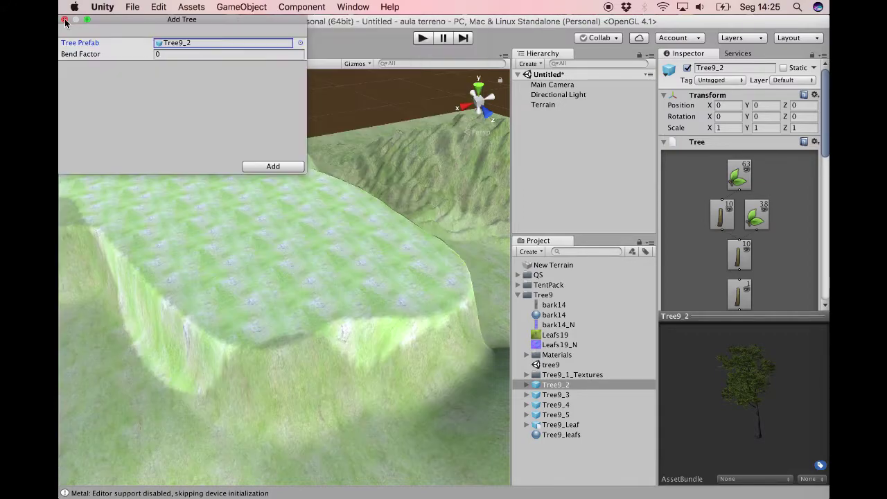
left_click_drag(144, 17, 174, 29)
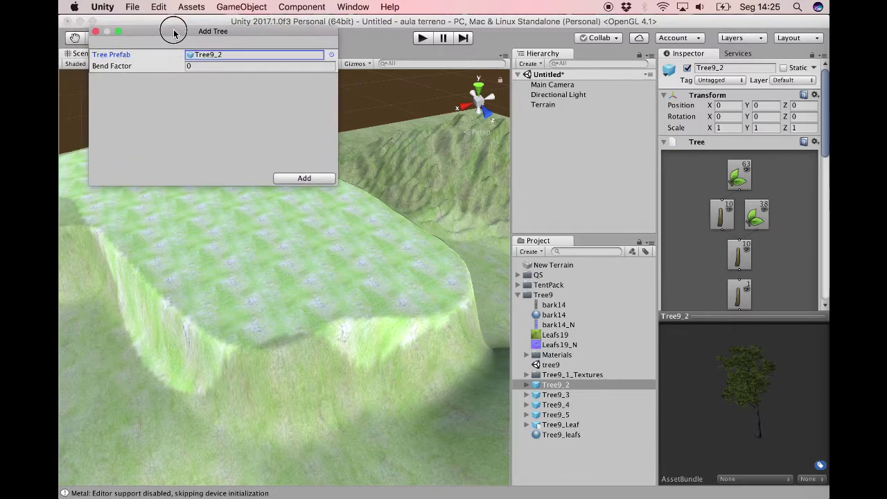
left_click(304, 179)
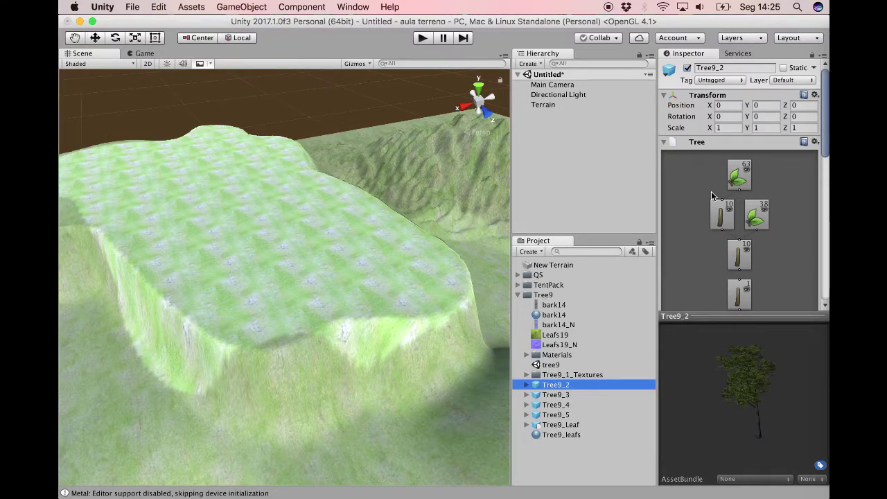
- Add the Tree9_5 prefab as a second placeable tree for the terrain
left_click(543, 104)
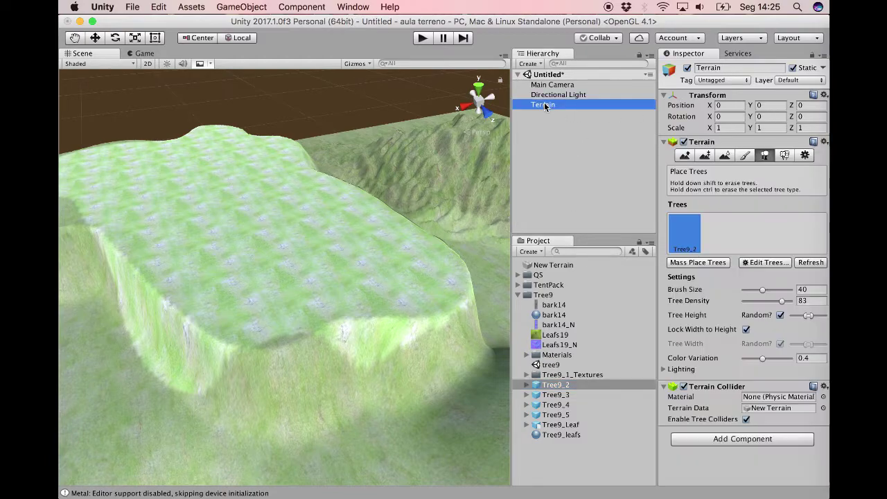
left_click(761, 263)
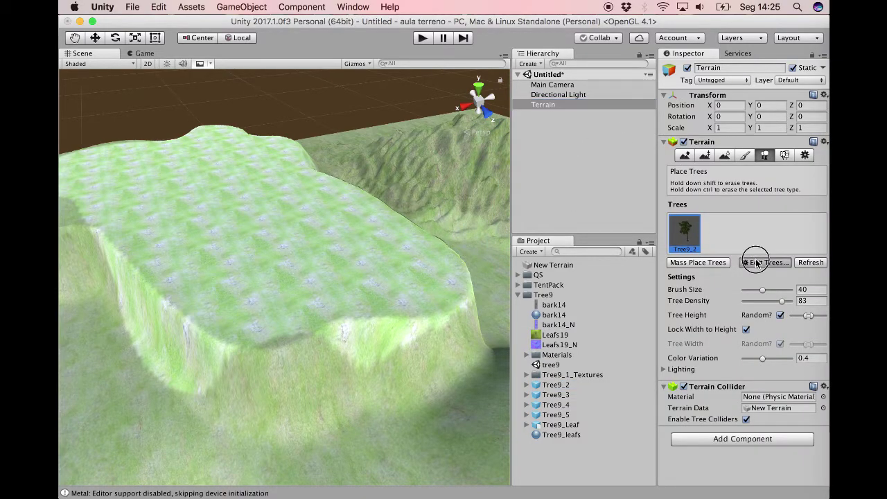
left_click(764, 271)
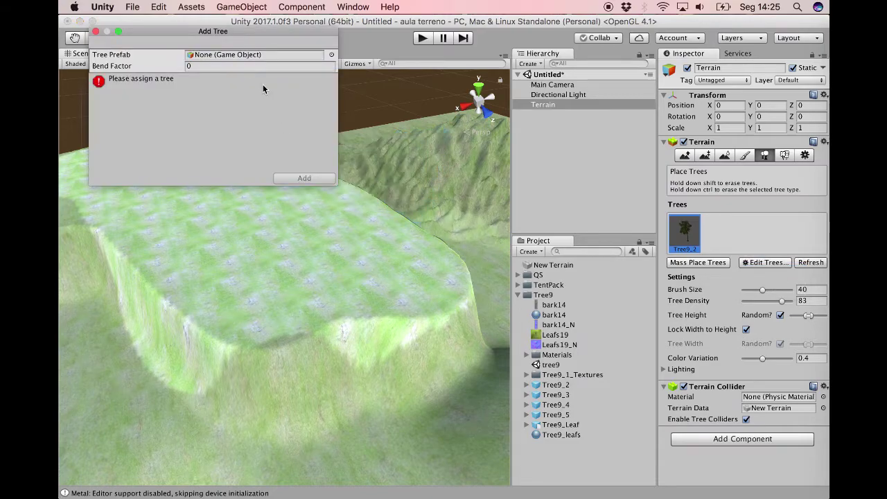
left_click(331, 54)
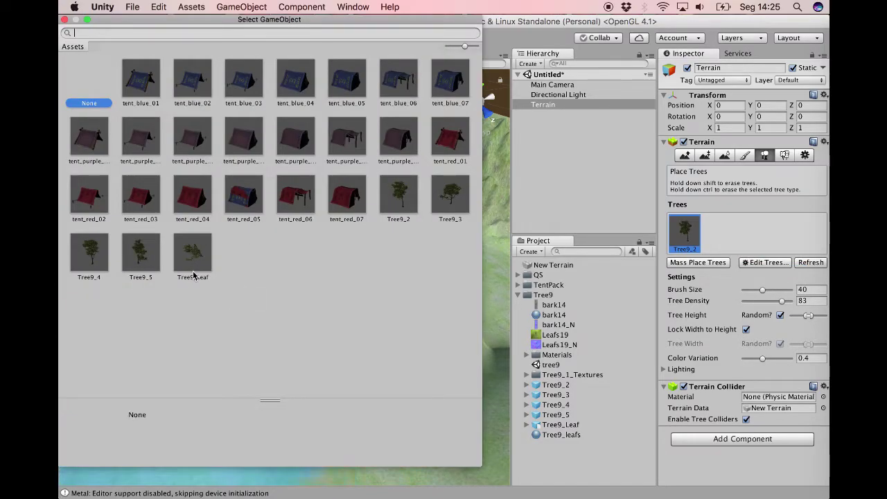
left_click(144, 258)
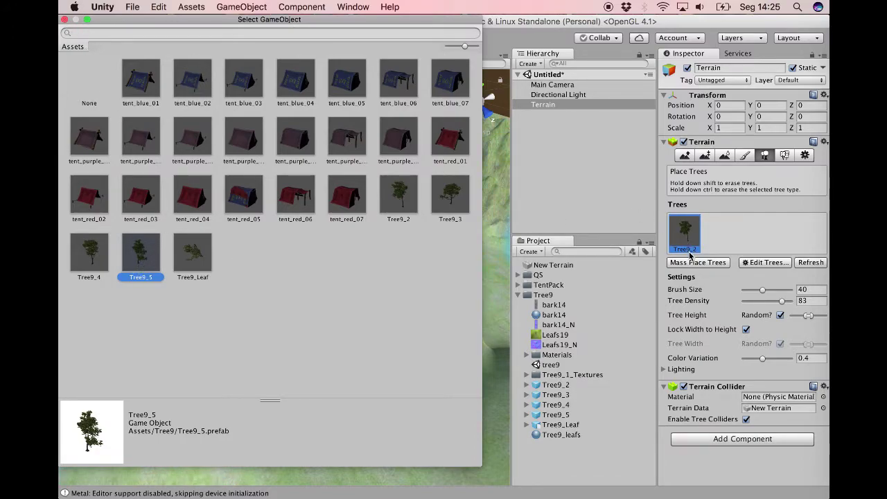
double_click(139, 269)
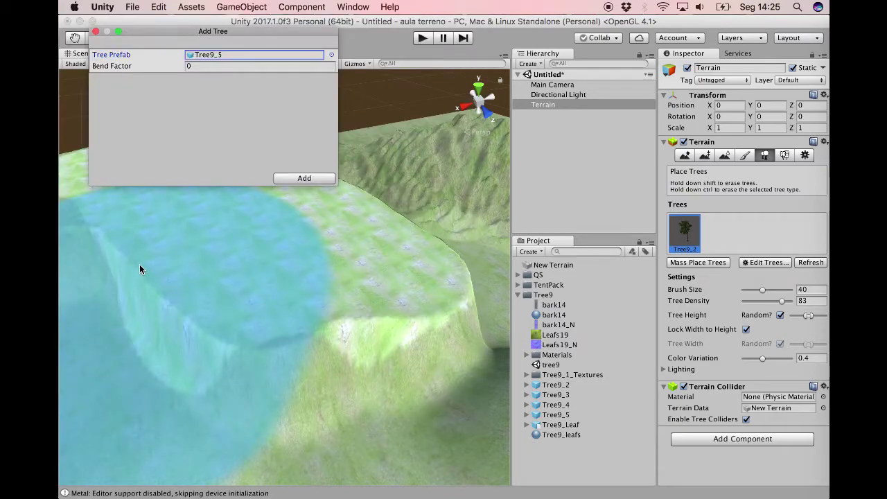
left_click(298, 177)
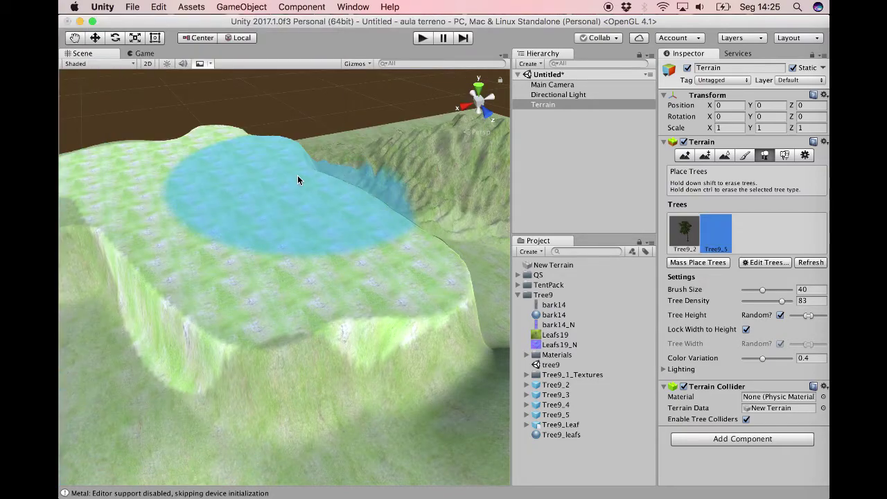
- Set up Tree9_2 placement with brush size 25, tree density 47, a wider random height range and color variation 0.49
left_click(685, 231)
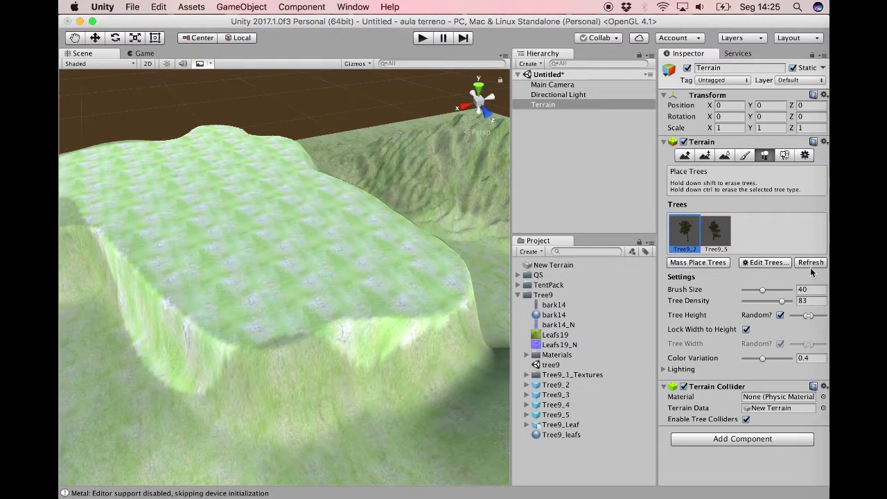
mouse_move(760, 291)
left_mouse_down()
mouse_move(746, 291)
mouse_move(776, 303)
mouse_move(765, 305)
left_mouse_up()
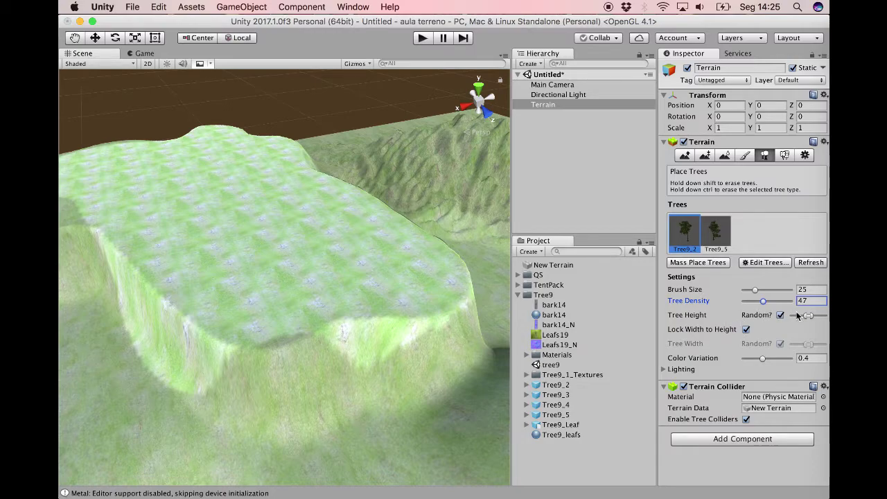
left_click_drag(812, 316, 825, 317)
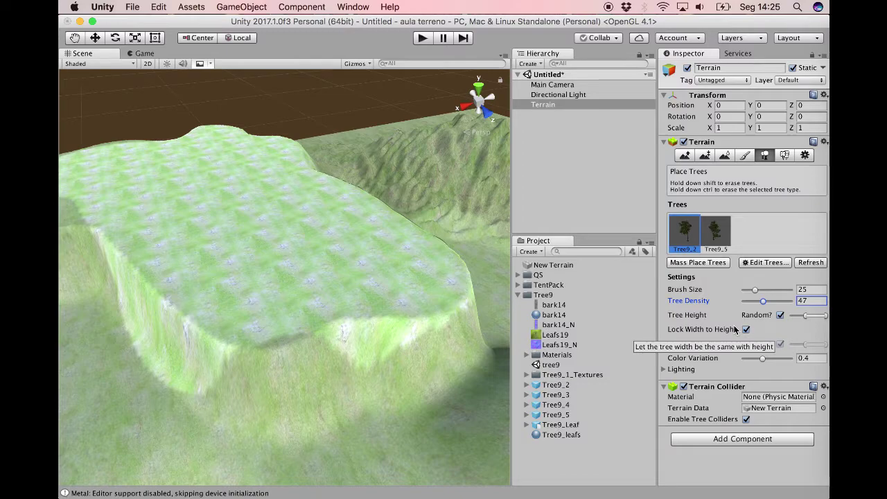
left_click_drag(763, 359, 769, 361)
- Place four Tree9_2 trees spread across the top of the plateau
left_click(313, 233)
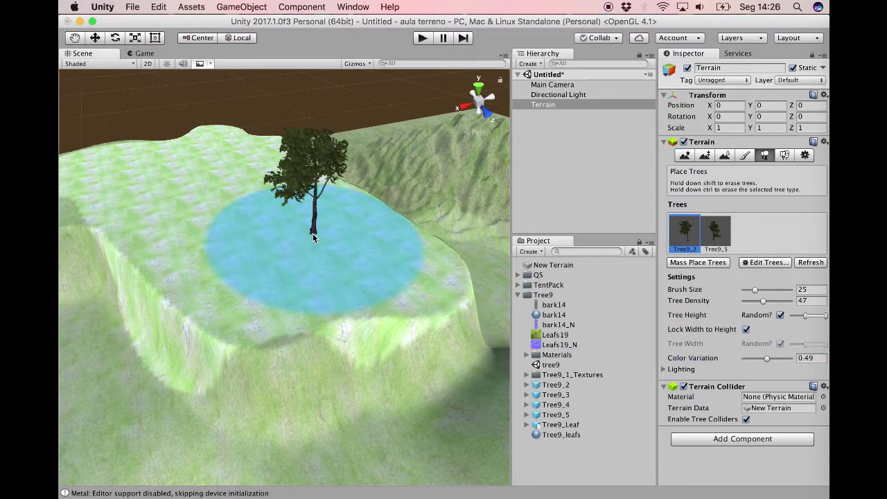
left_click(186, 181)
left_click(122, 167)
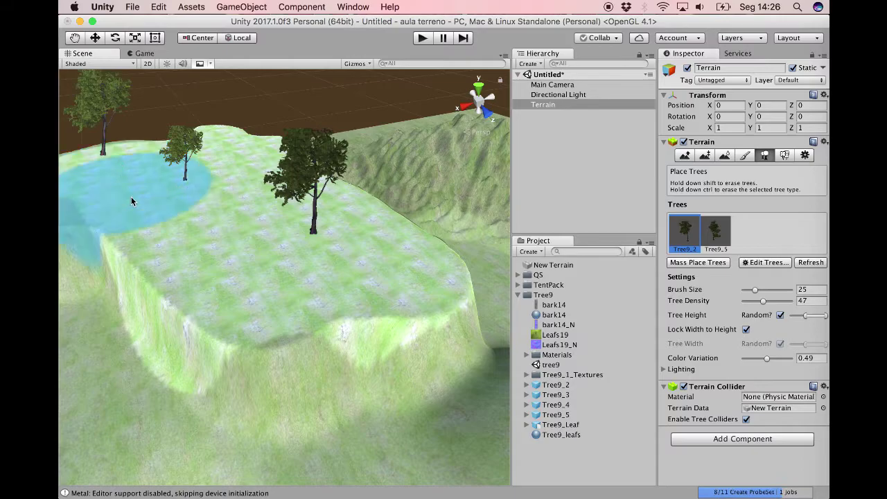
left_click(269, 272)
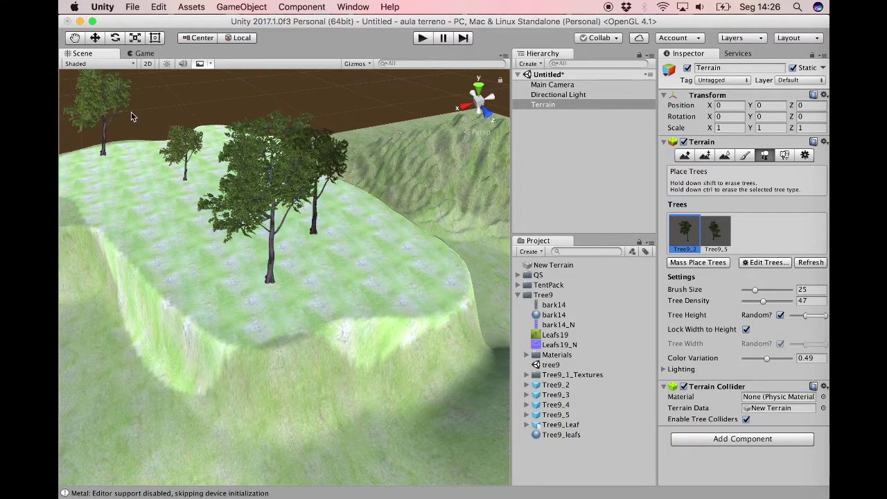
- Place a dense cluster of Tree9_5 trees on the plateau beside the existing ones, using tree density 90
left_click_drag(303, 238, 589, 240, "alt")
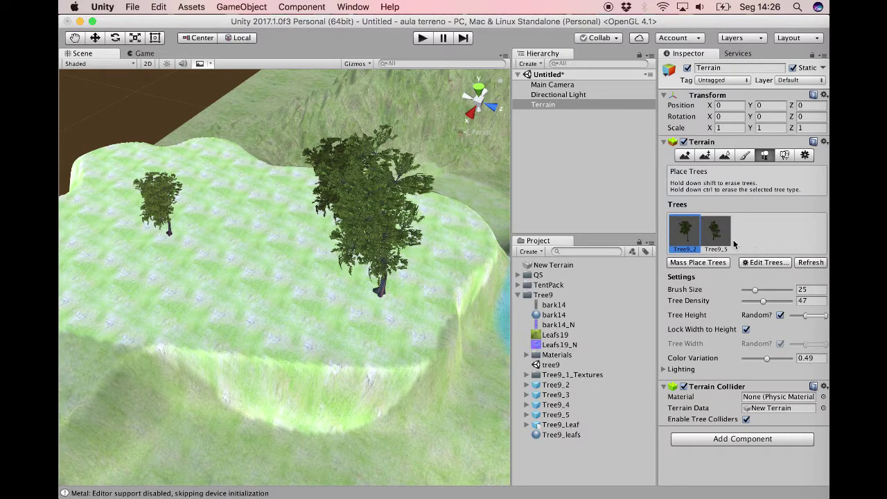
left_click(734, 242)
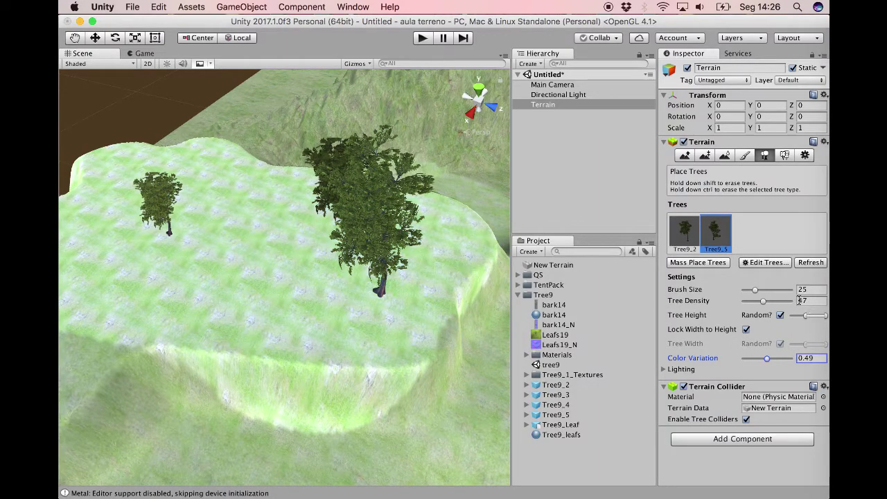
left_click_drag(763, 301, 758, 300)
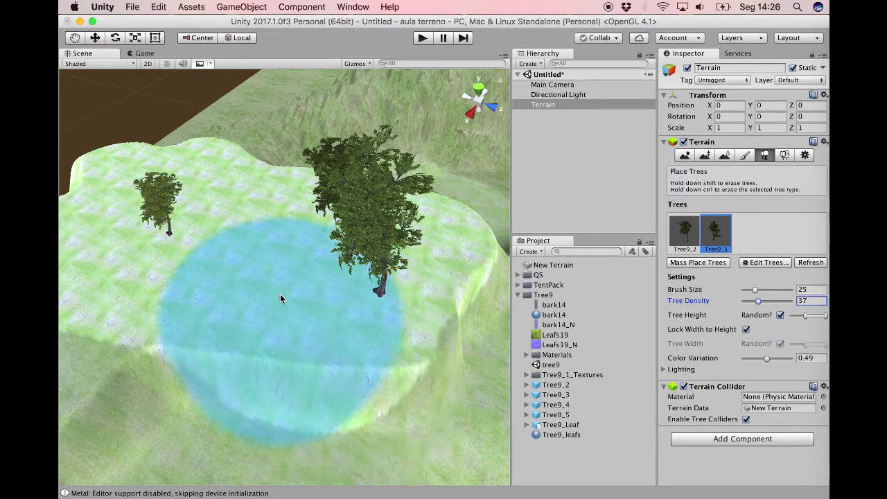
left_click_drag(758, 301, 786, 301)
left_click(251, 254)
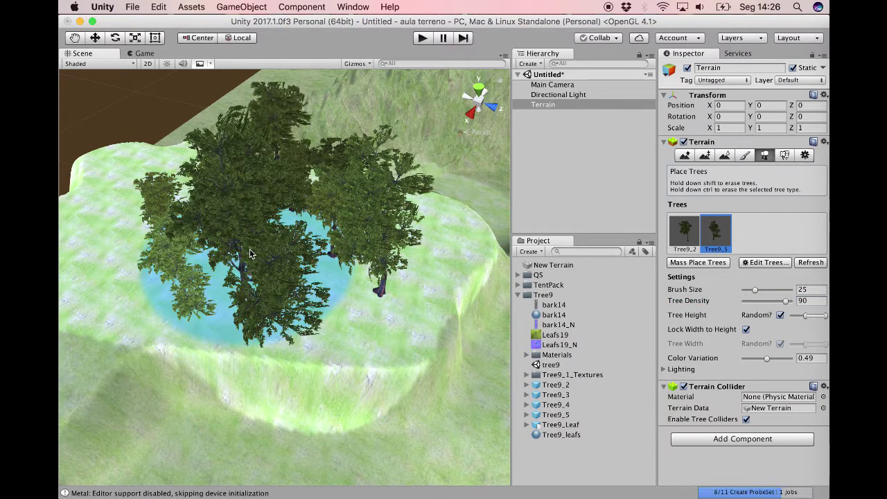
mouse_move(251, 254)
left_mouse_down("alt")
mouse_move(332, 267)
mouse_move(471, 246)
left_mouse_up("alt")
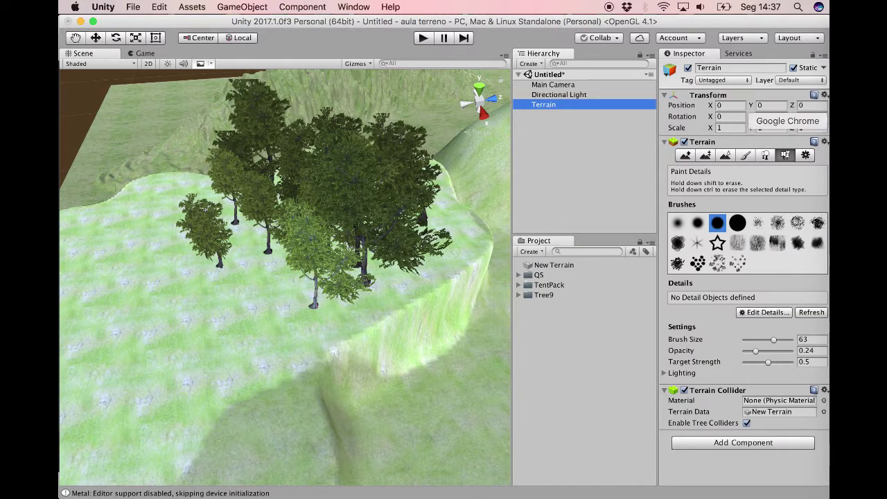
- Switch to Chrome and search Google Images for "vegetação rasteira" in a new tab, browsing the results for vegetation pictures
left_click(828, 121)
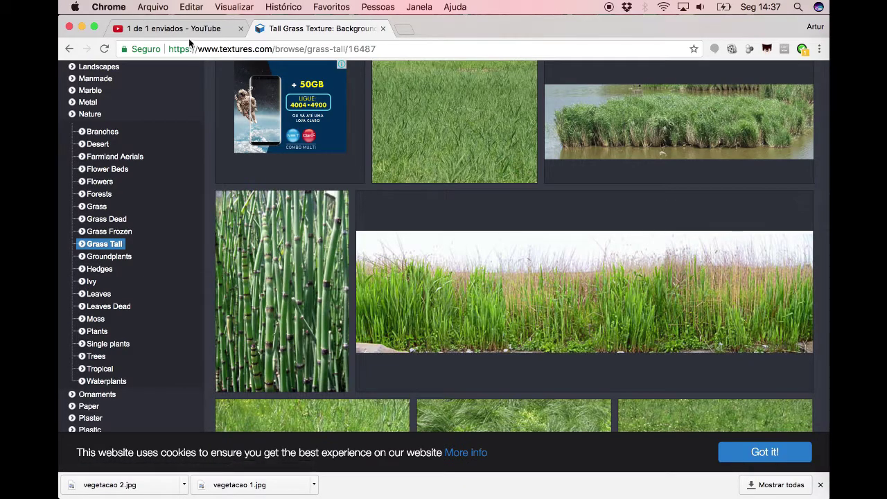
key("super+t")
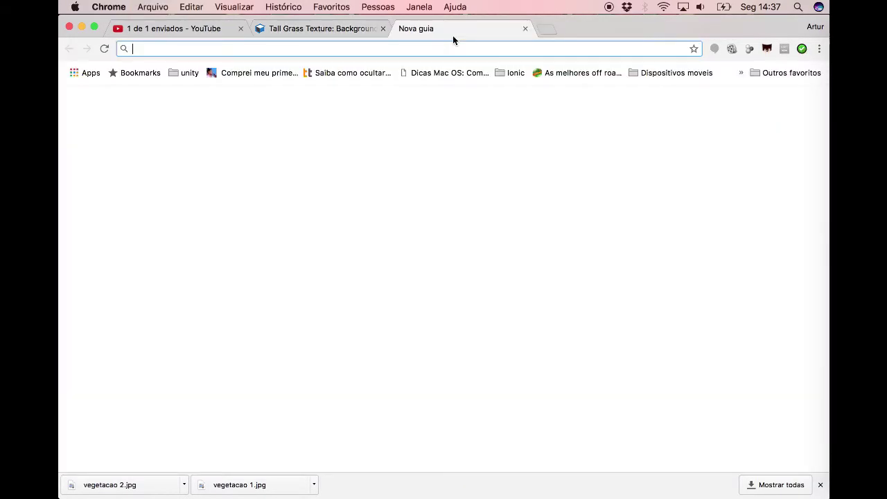
type("vegeta")
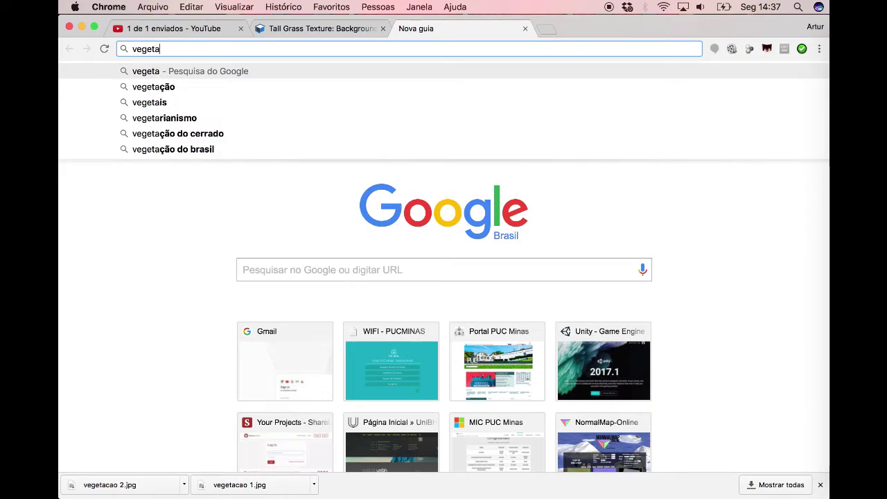
key("Down")
type("ras")
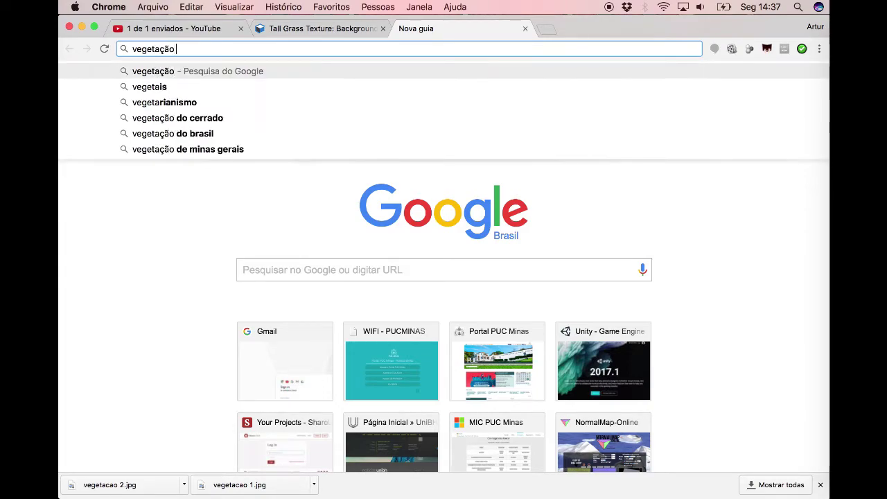
type("teira")
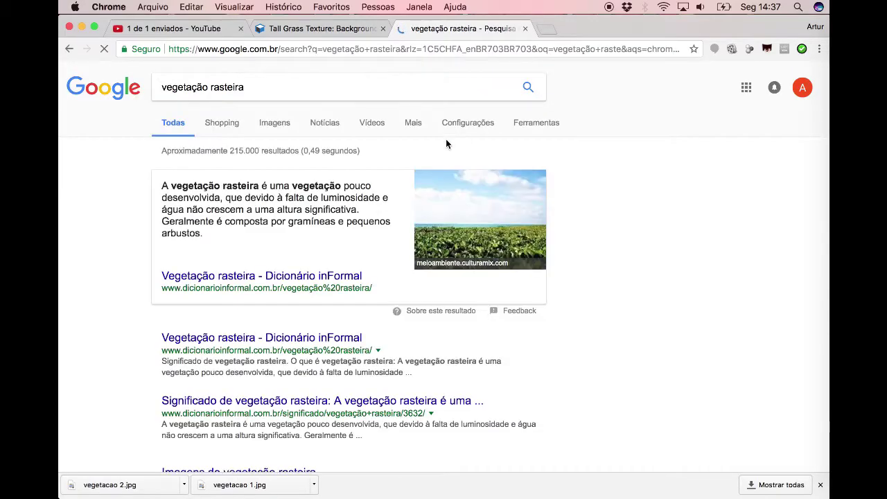
left_click(271, 128)
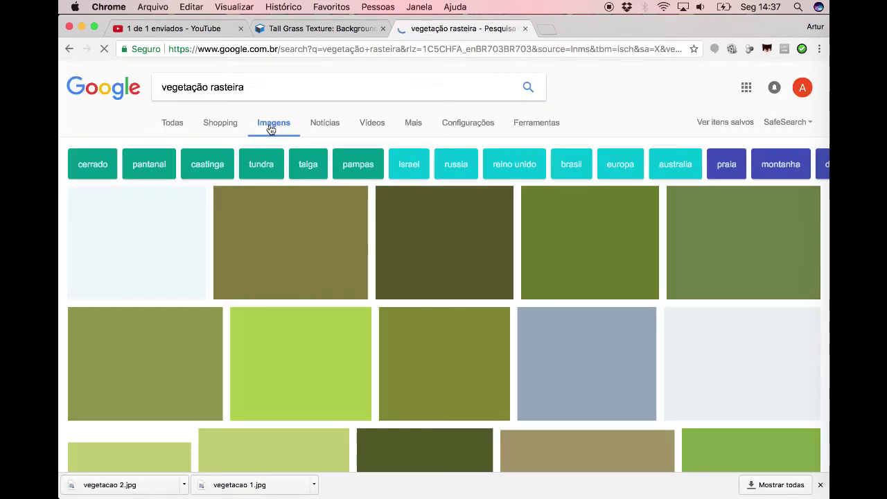
scroll(693, 357, "down", 20)
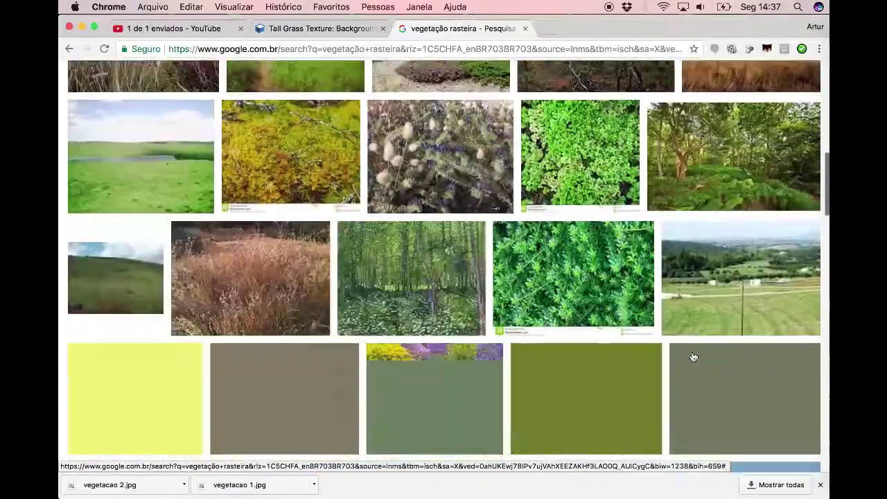
- Look through the "vegetação rasteira" image results for pictures of low vegetation
scroll(693, 357, "down", 20)
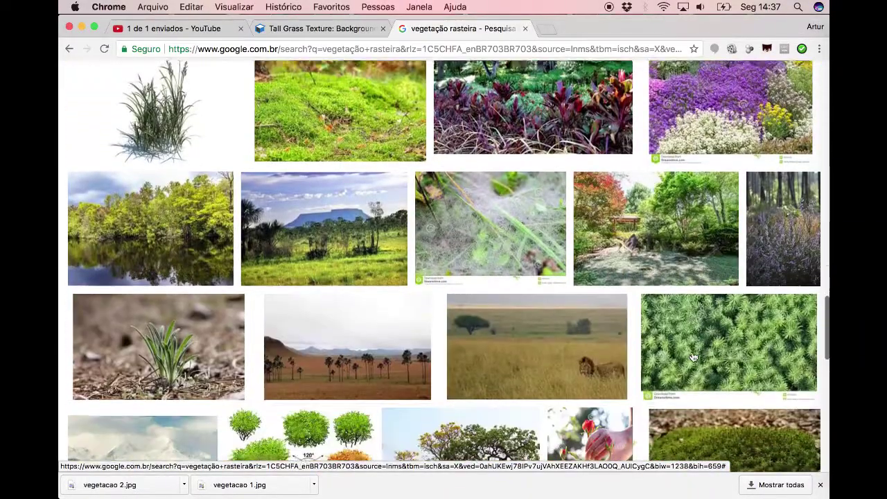
scroll(693, 357, "down", 15)
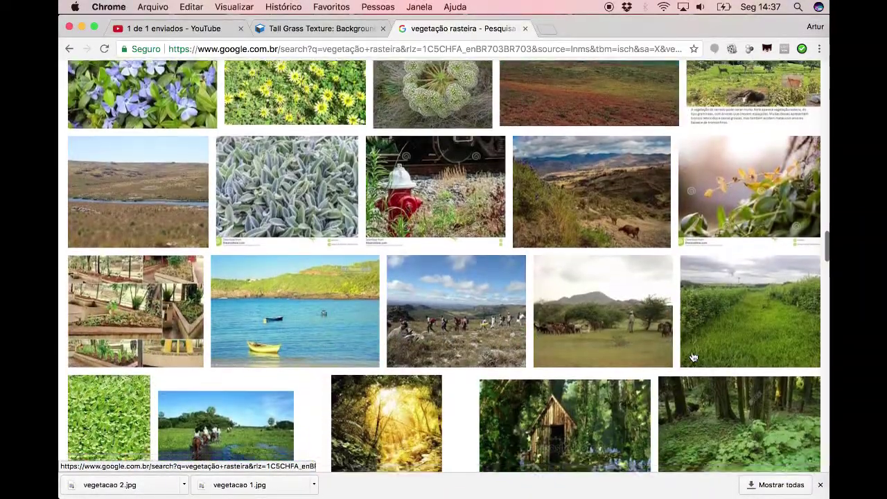
scroll(693, 357, "down", 15)
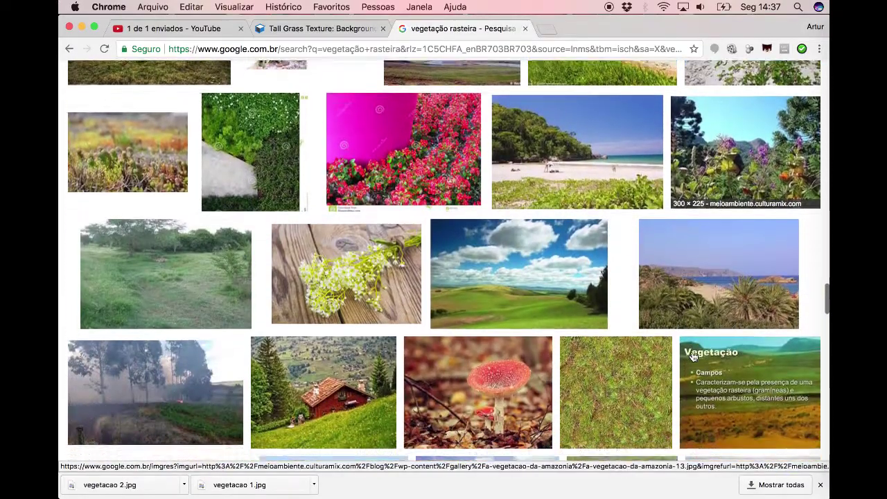
scroll(693, 357, "down", 15)
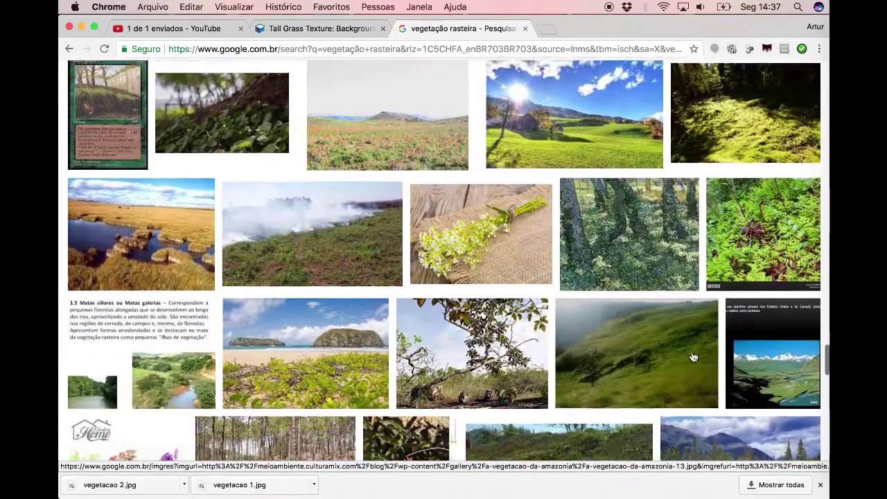
scroll(693, 357, "down", 15)
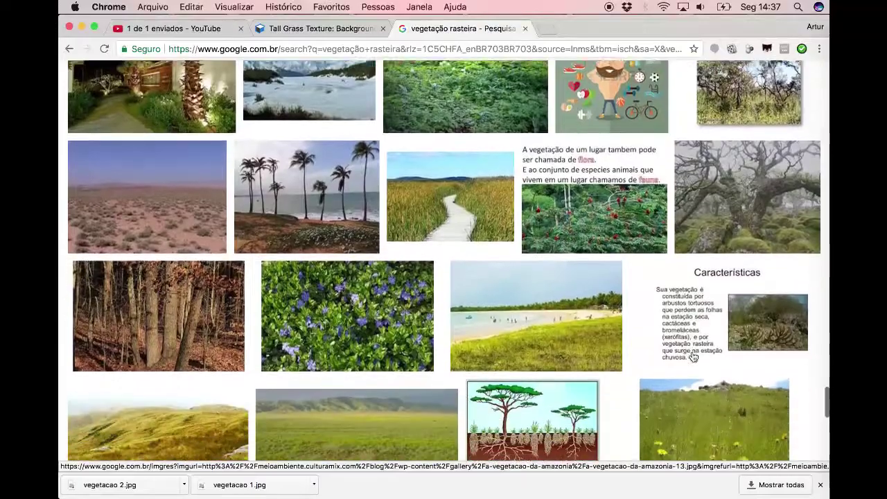
scroll(693, 358, "down", 6)
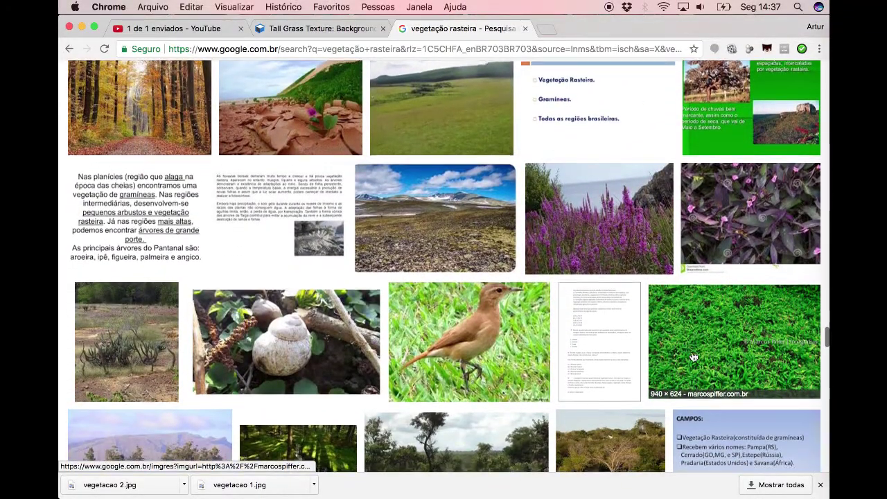
scroll(693, 357, "down", 5)
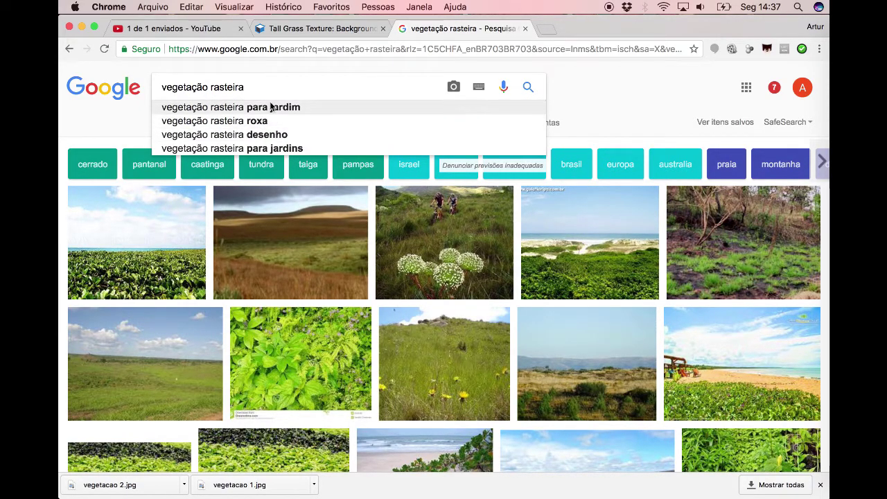
- Run the image search for "vegetação rasteira" again and find an isolated grass clump on a white background
key("BackSpace")
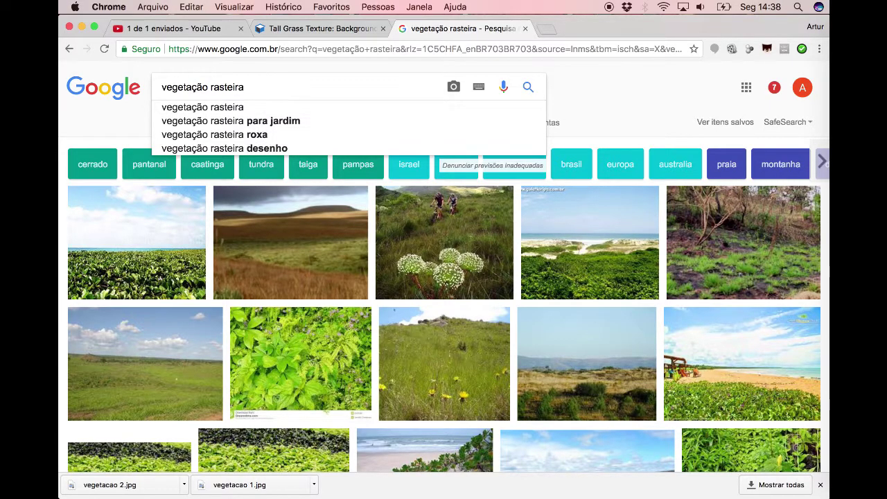
key("Return")
scroll(671, 360, "down", 10)
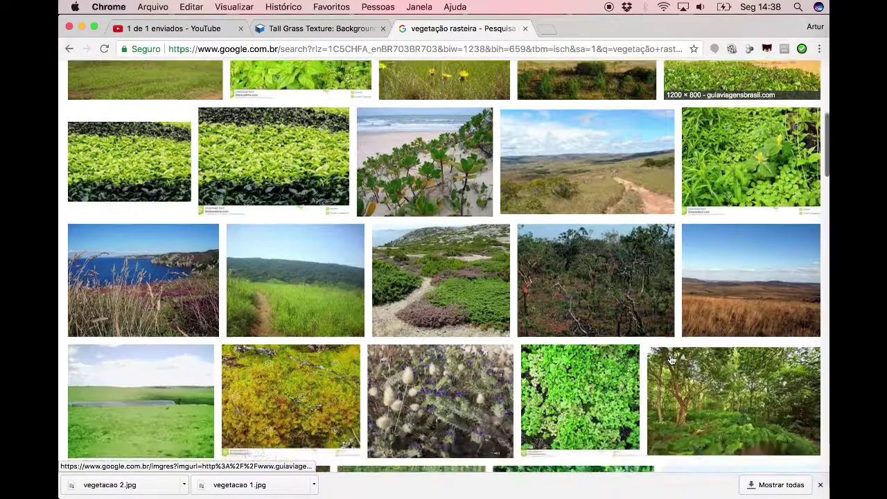
scroll(671, 359, "down", 10)
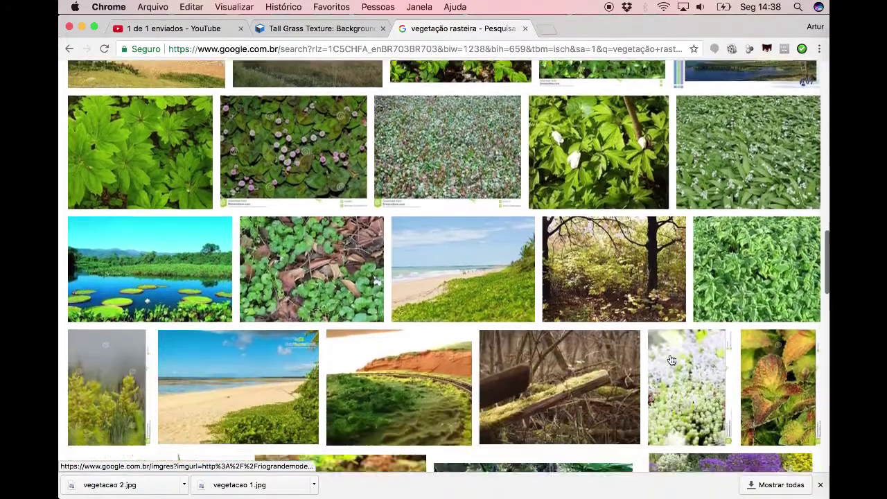
scroll(672, 360, "down", 3)
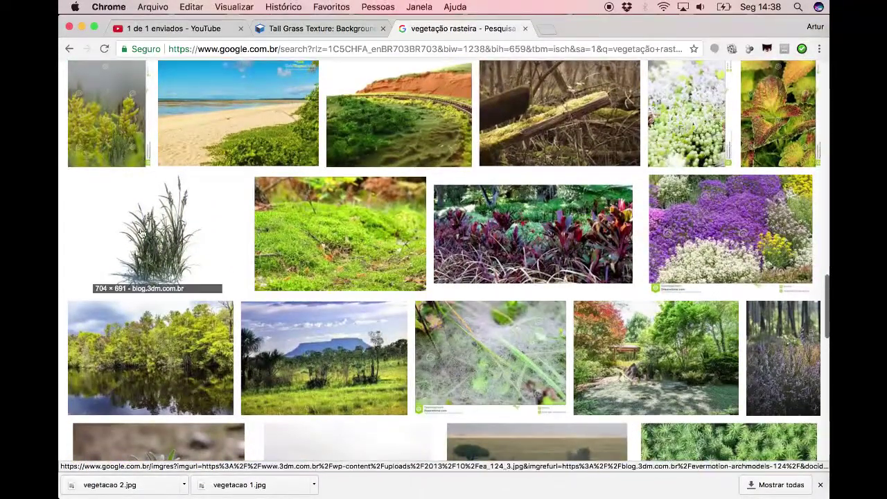
- Preview the isolated grass clump from the Evermotion Archmodels 124 result and compare its related grass and shrub images
left_click(158, 232)
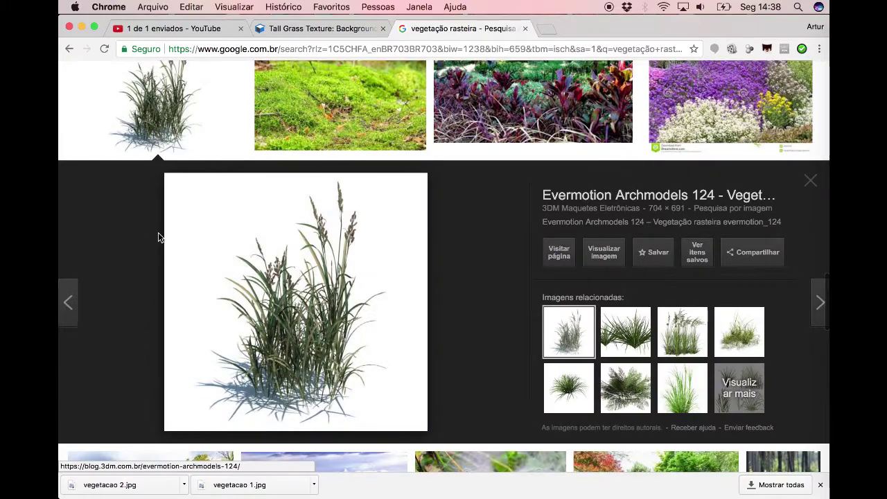
left_click(626, 340)
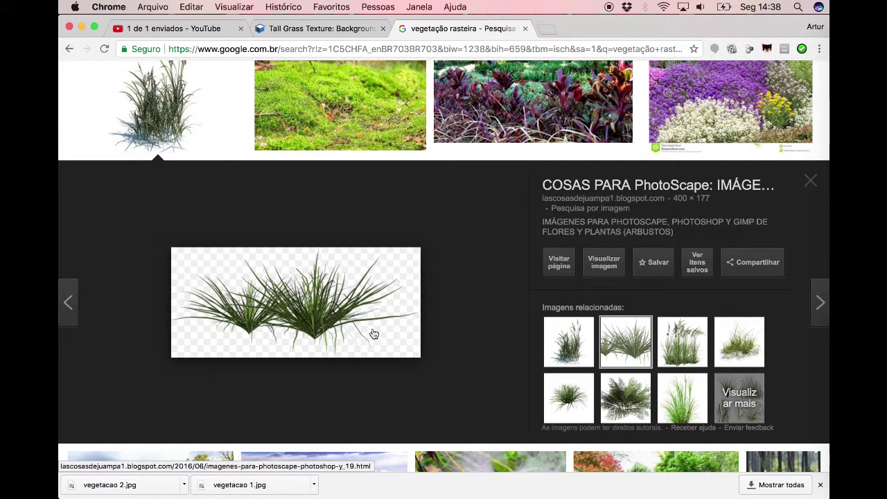
left_click(683, 342)
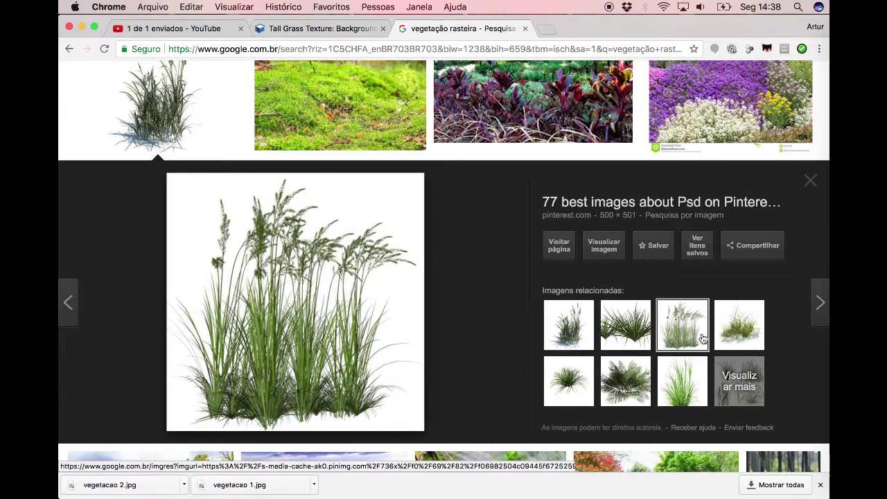
left_click(740, 319)
left_click(552, 382)
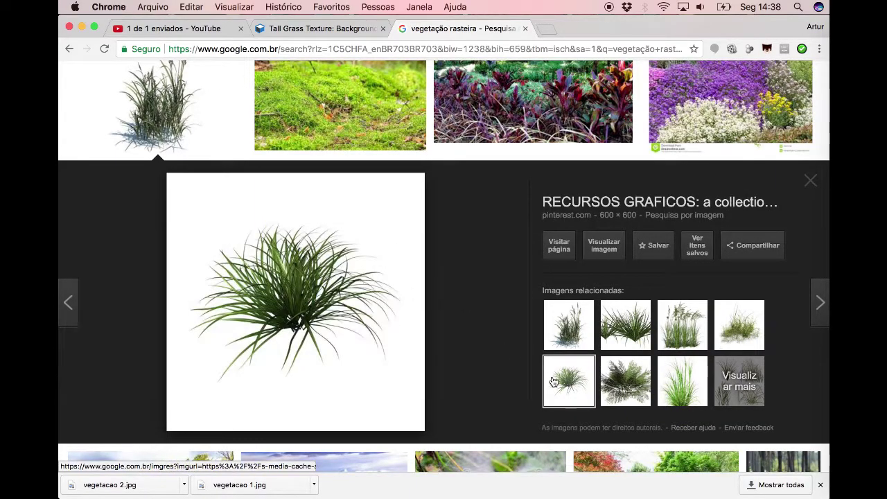
left_click(625, 381)
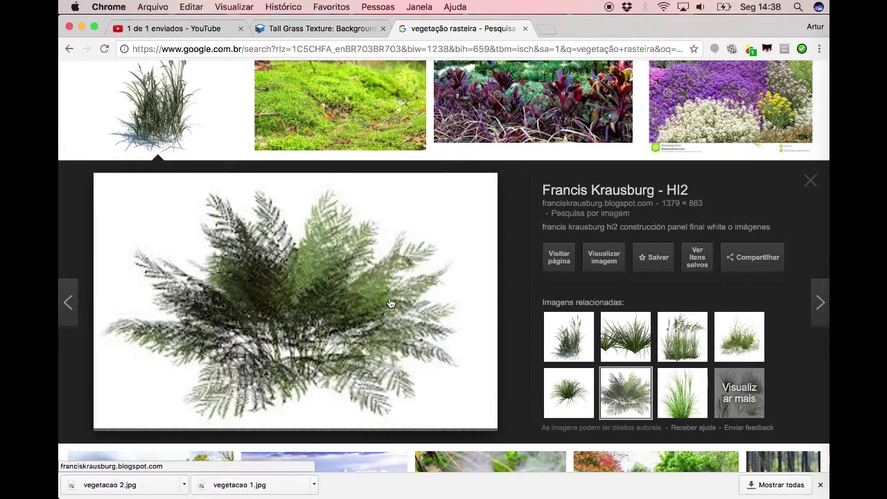
left_click(683, 394)
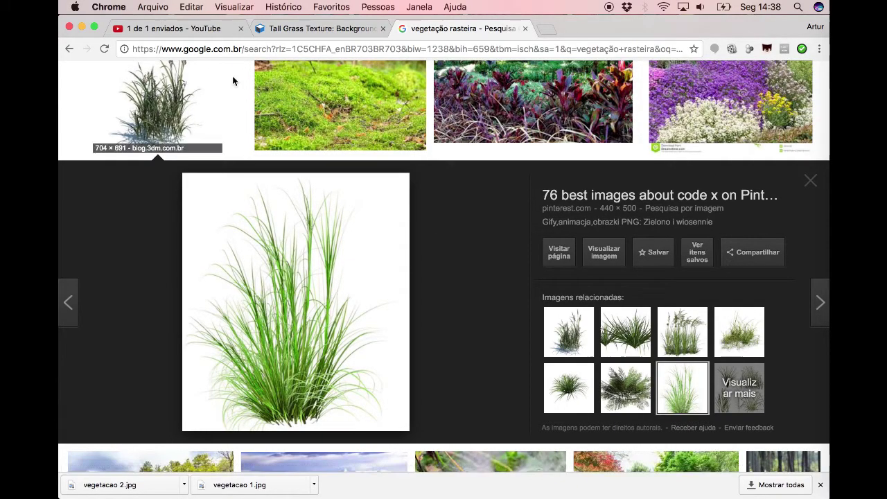
- Switch to Finder, open the Texturas folder and select vegetacao 1.jpg to preview it
key("super+Tab")
key("super+Tab")
key("super+Tab")
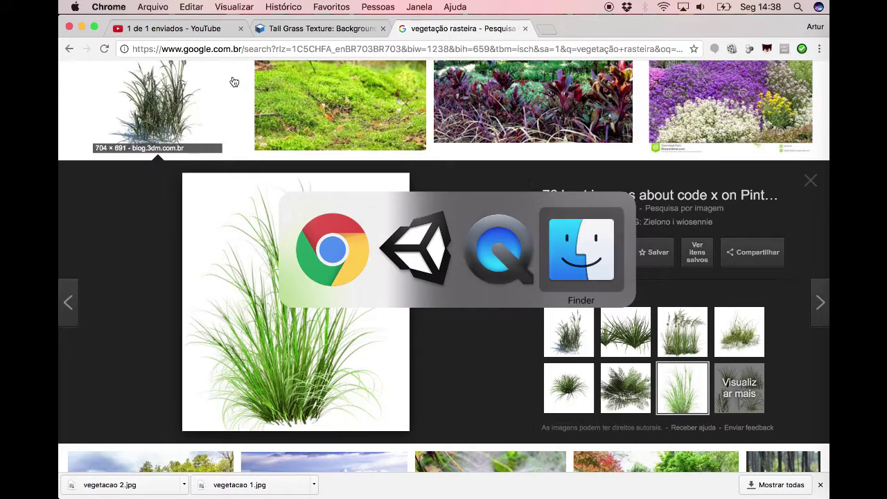
scroll(497, 283, "left", 5)
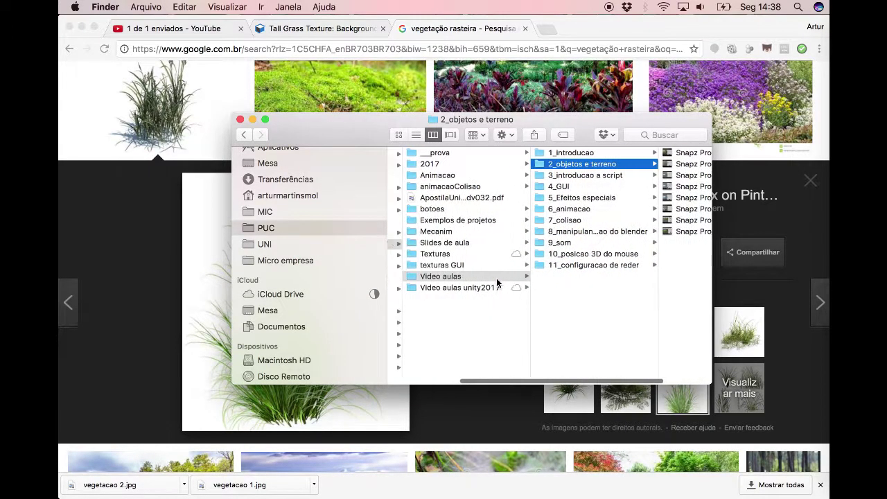
left_click(499, 259)
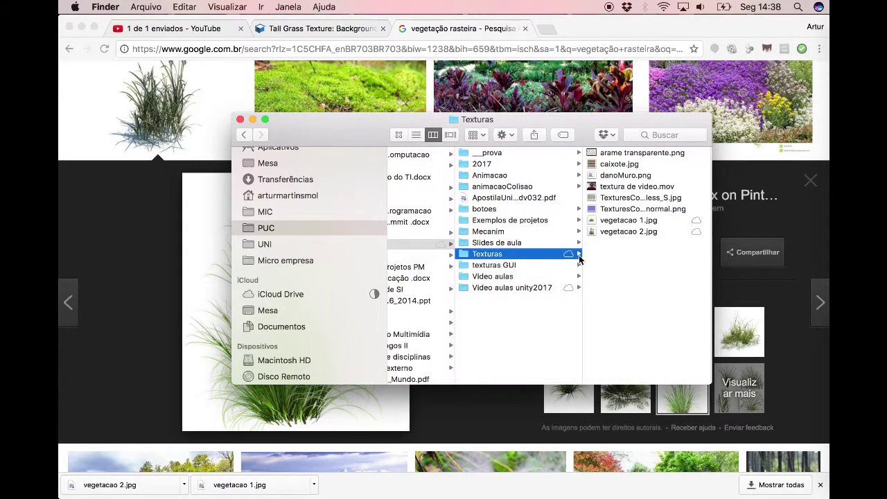
left_click(626, 220)
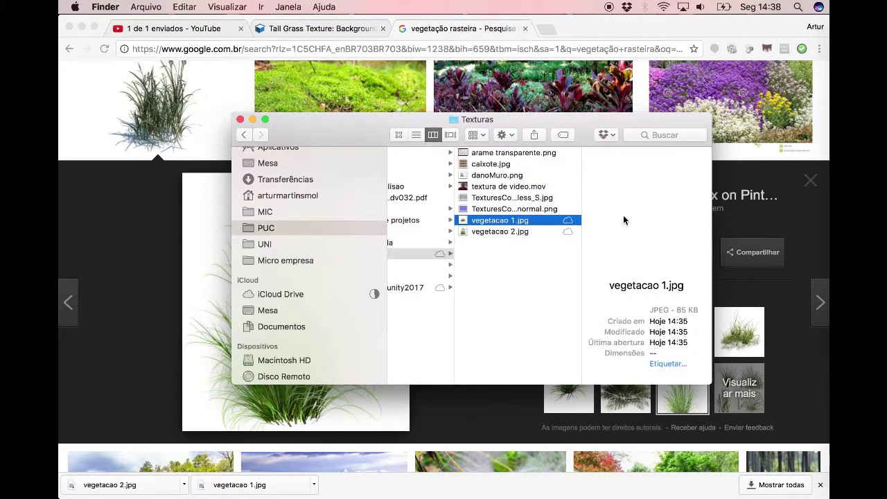
- Minimize the Chrome window and import vegetacao 1.jpg and vegetacao 2.jpg from Finder into the Unity project's assets
left_click(81, 28)
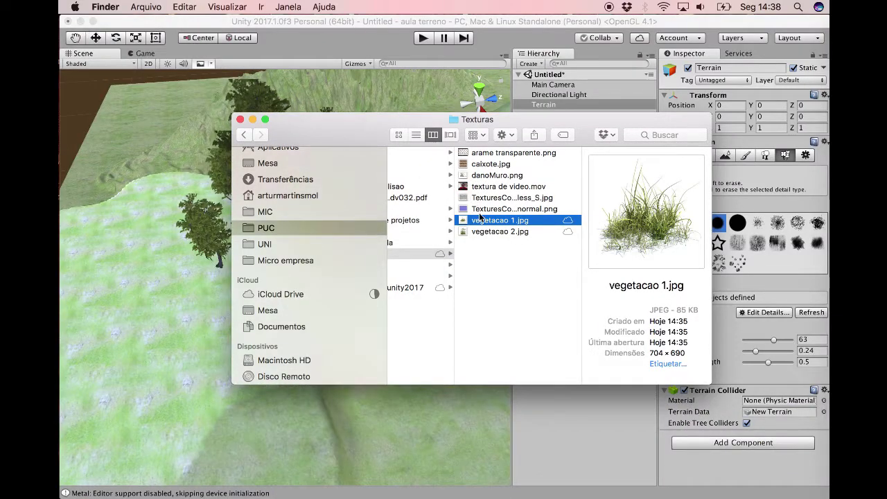
left_click(484, 232, "shift")
left_click_drag(484, 222, 615, 414)
left_click(587, 435)
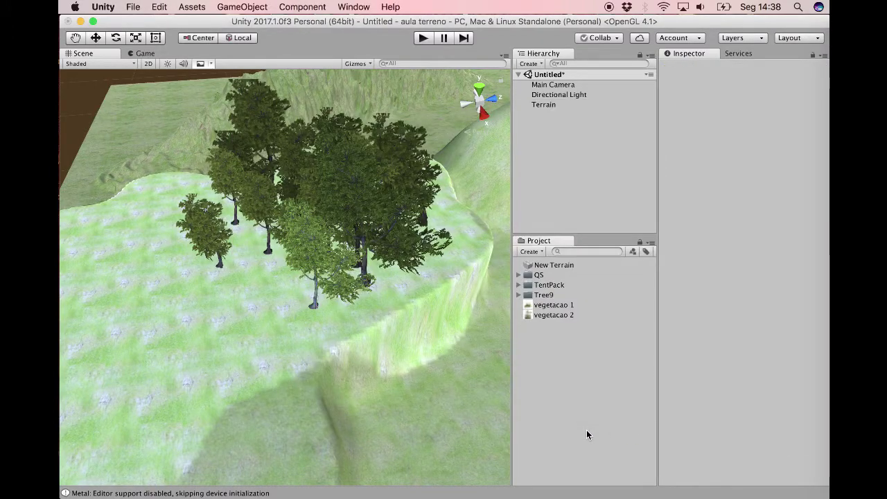
- Examine the import settings of the vegetacao 1 and vegetacao 2 textures, including the available texture types
left_click(559, 306)
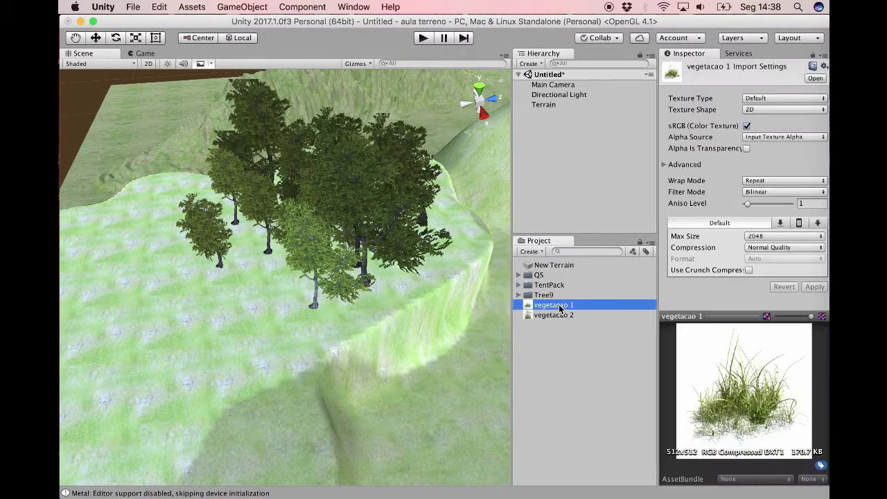
left_click(772, 99)
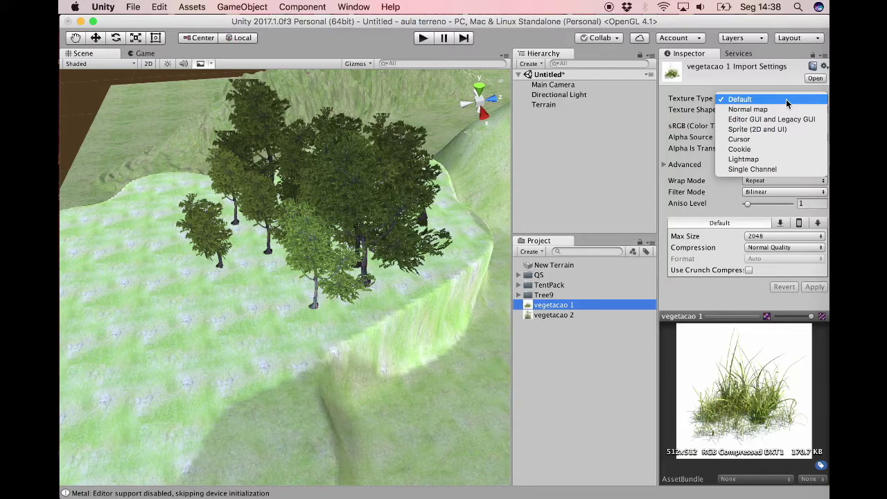
left_click(786, 99)
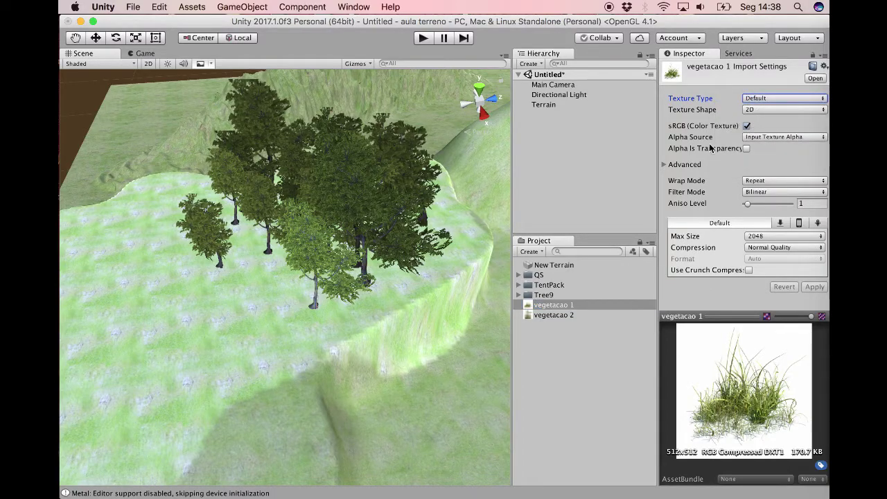
left_click(555, 315)
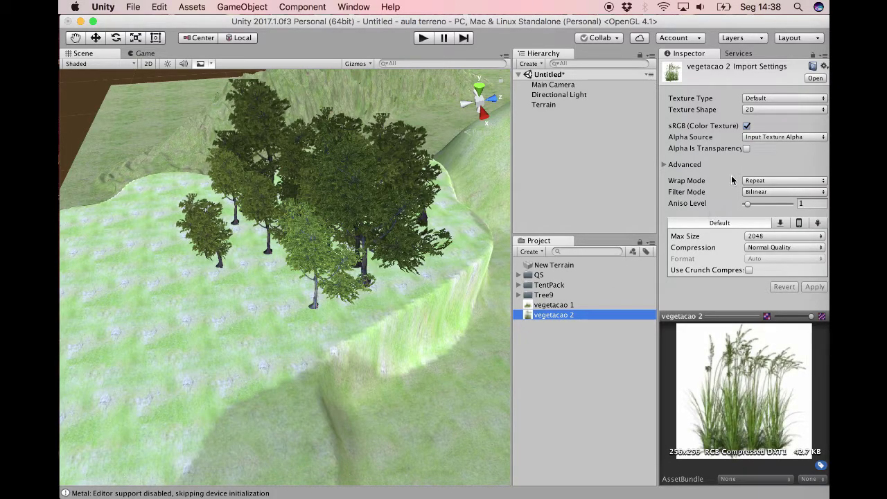
left_click(592, 375)
- Add a grass texture to the Terrain's details using vegetacao 1 as the detail texture, with the default sizes and colors
left_click(543, 105)
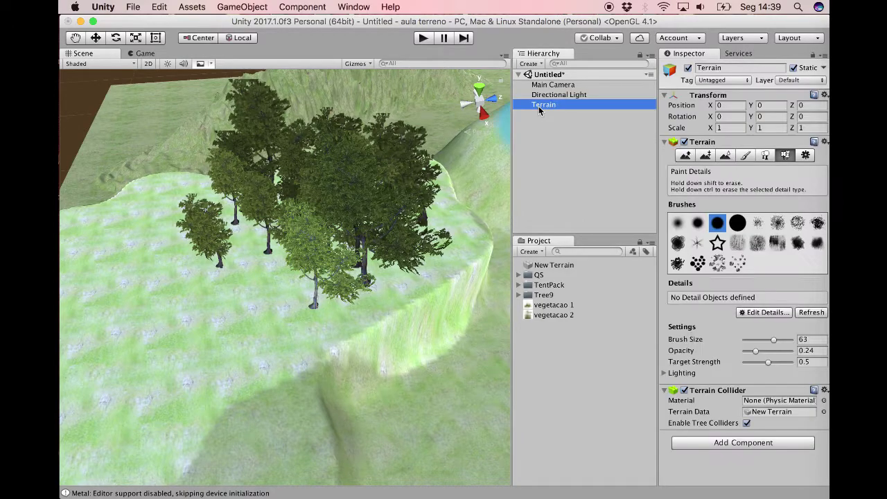
left_click(780, 313)
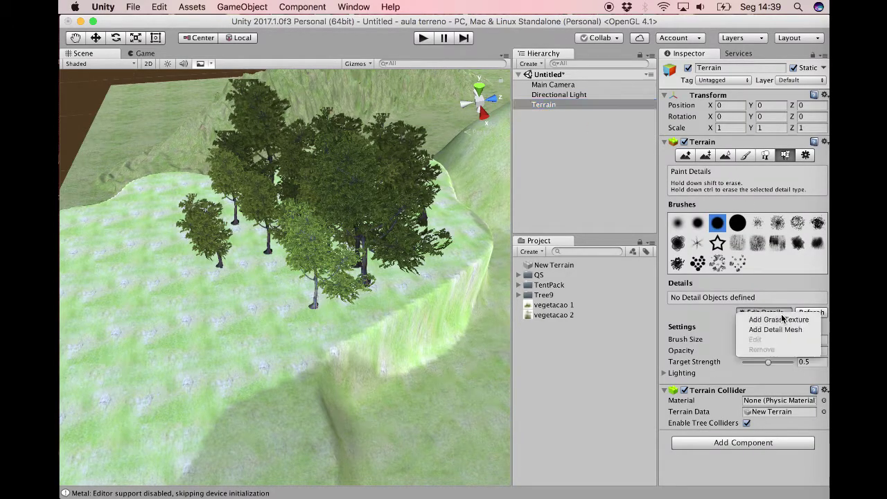
left_click(775, 320)
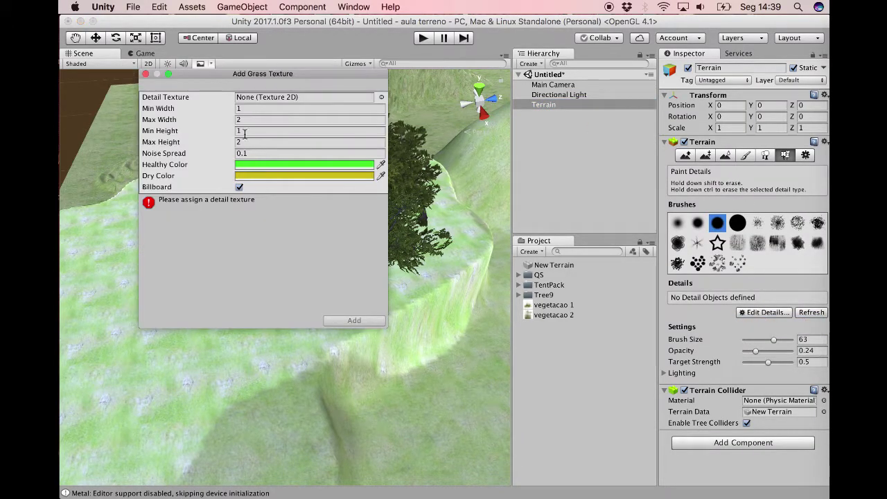
left_click(380, 94)
left_click(244, 217)
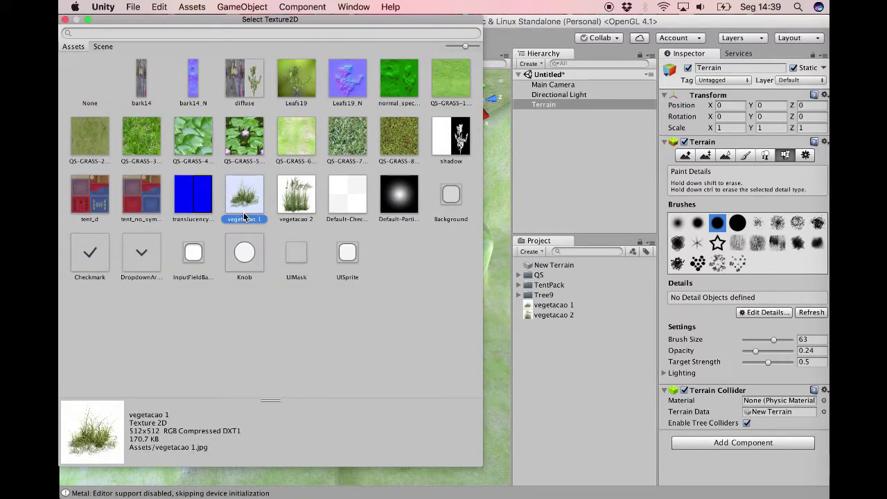
double_click(244, 217)
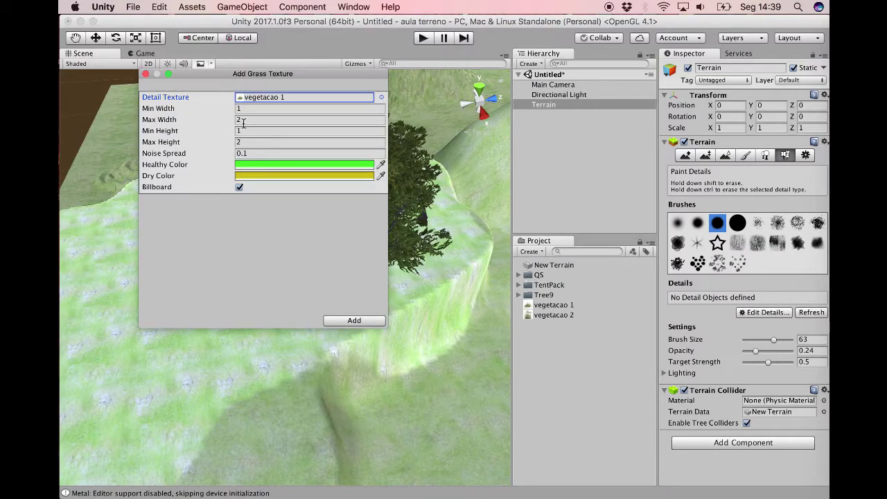
left_click(343, 320)
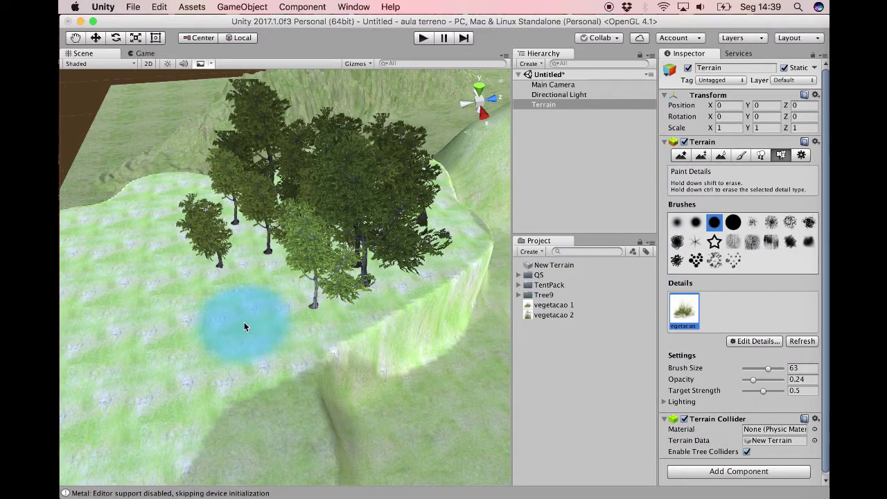
- Paint a patch of vegetacao 1 grass on the plateau in front of the trees and inspect it up close
left_click_drag(234, 321, 244, 343)
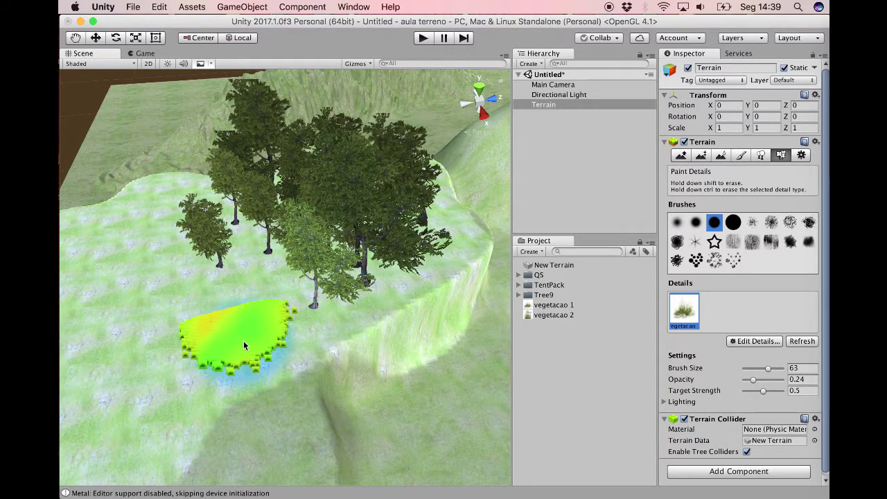
scroll(243, 346, "down", 5)
scroll(243, 346, "up", 15)
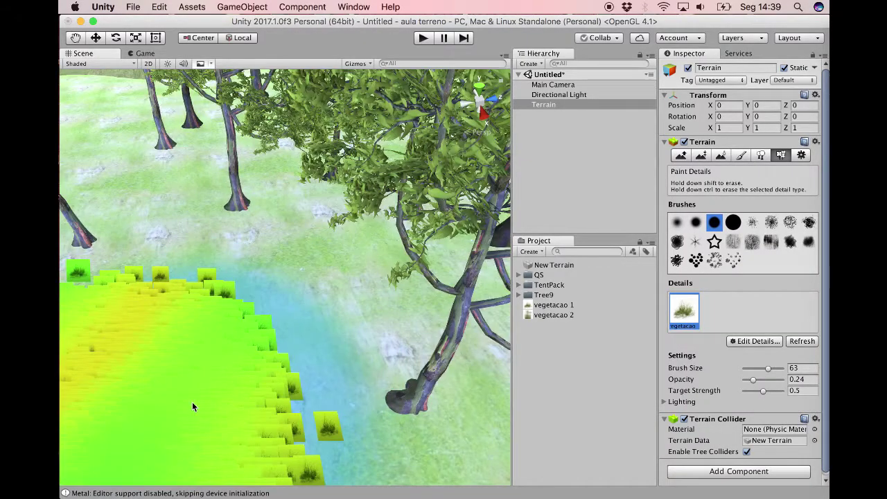
- Switch to Chrome and save the transparent-background related image of two grass tufts as vegetacao 3.png in the Texturas folder
left_click_drag(133, 430, 222, 381, "alt")
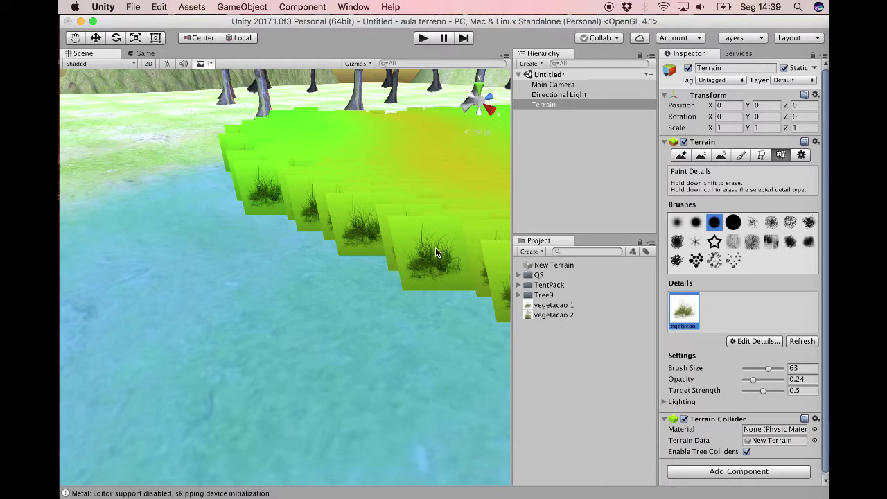
mouse_move(466, 250)
left_mouse_down("alt")
mouse_move(438, 272)
mouse_move(443, 255)
mouse_move(460, 254)
mouse_move(443, 246)
left_mouse_up("alt")
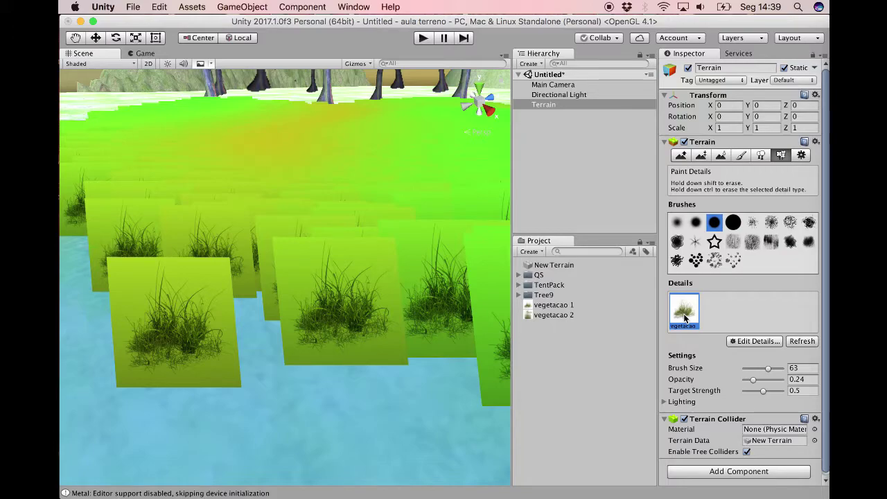
key("super+Tab")
key("super+Tab")
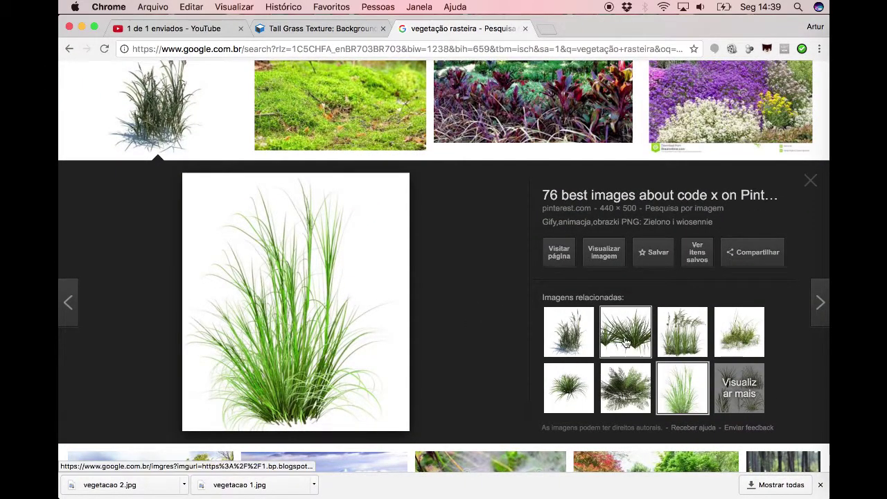
left_click(627, 342)
right_click(366, 281)
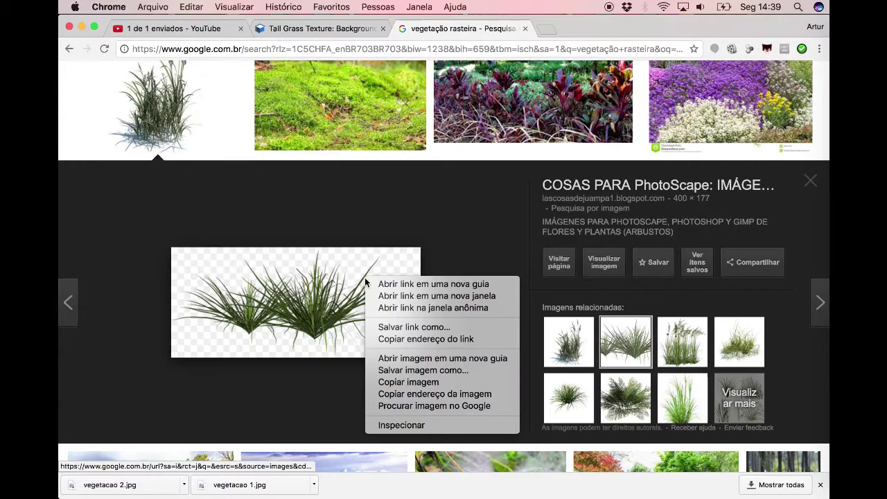
left_click(397, 371)
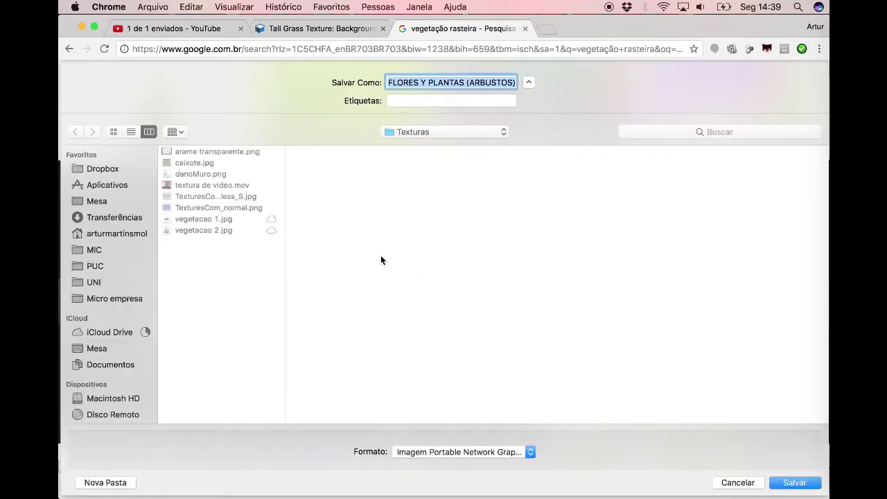
left_click(203, 230)
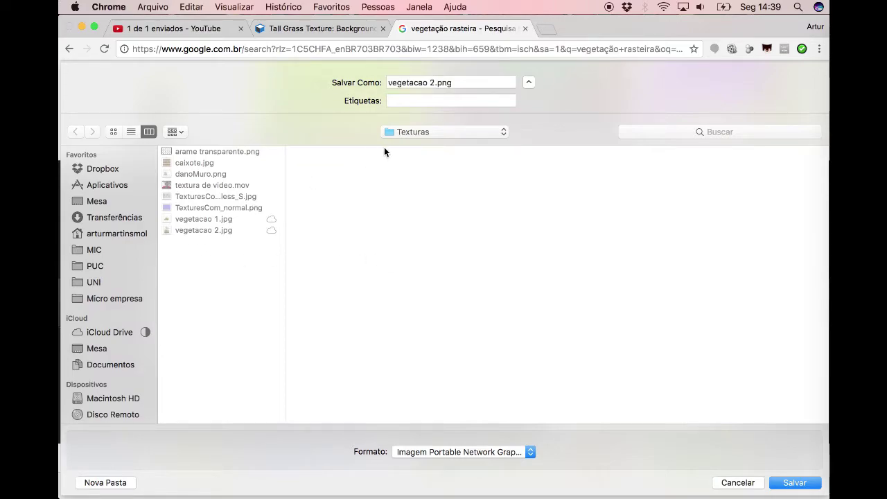
left_click(435, 82)
key("BackSpace")
type("3")
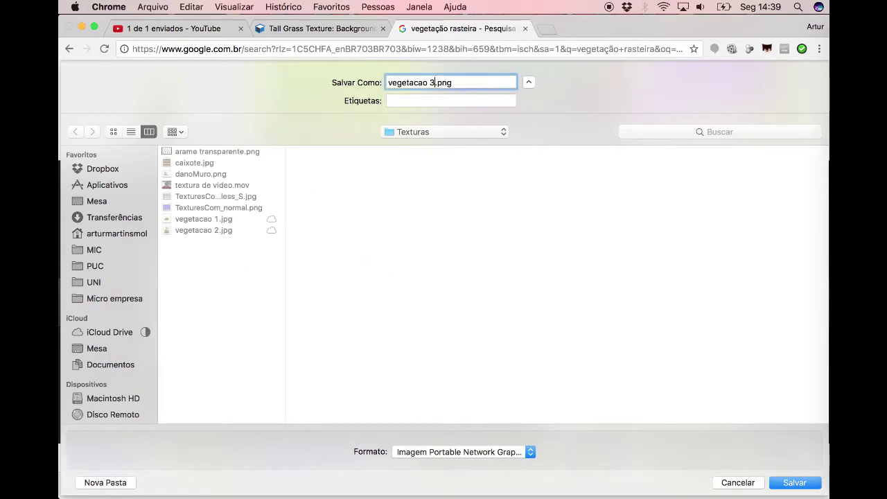
key("Return")
- Minimize the Chrome window and import vegetacao 3.png from Finder's Texturas folder into the Unity project's assets
key("super+Tab")
key("super+Tab")
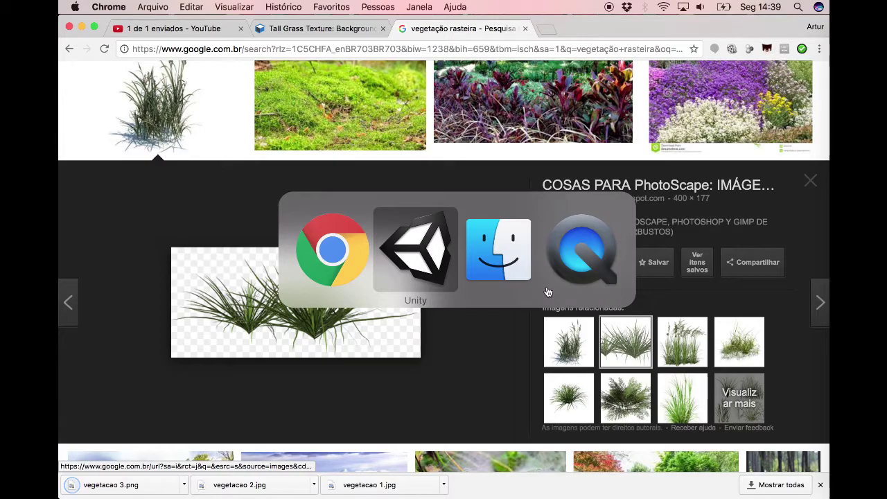
left_click(81, 27)
left_click(500, 256)
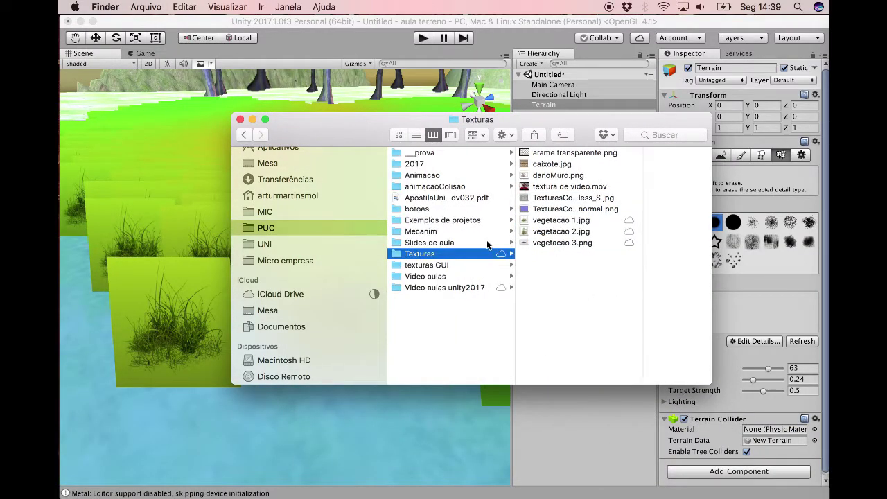
left_click(555, 247)
left_click_drag(555, 247, 584, 429)
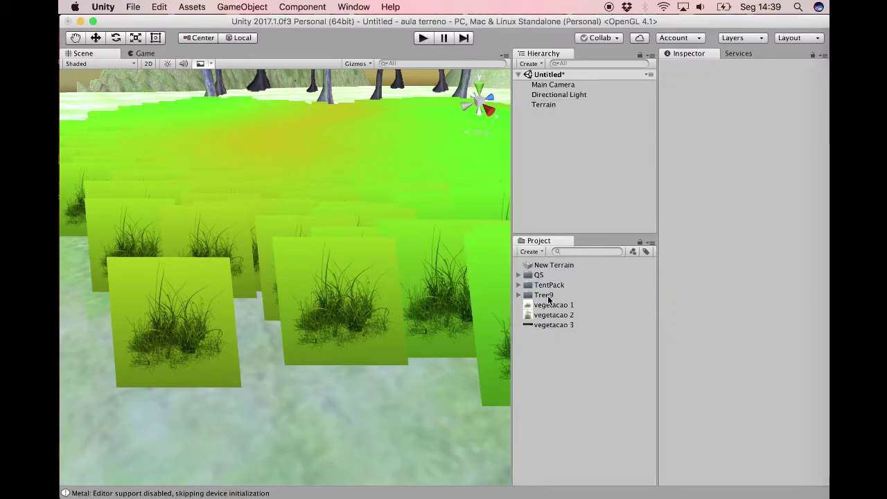
- Try to replace the Terrain's vegetacao 1 detail texture with vegetacao 3 in the existing grass texture's settings
left_click(538, 104)
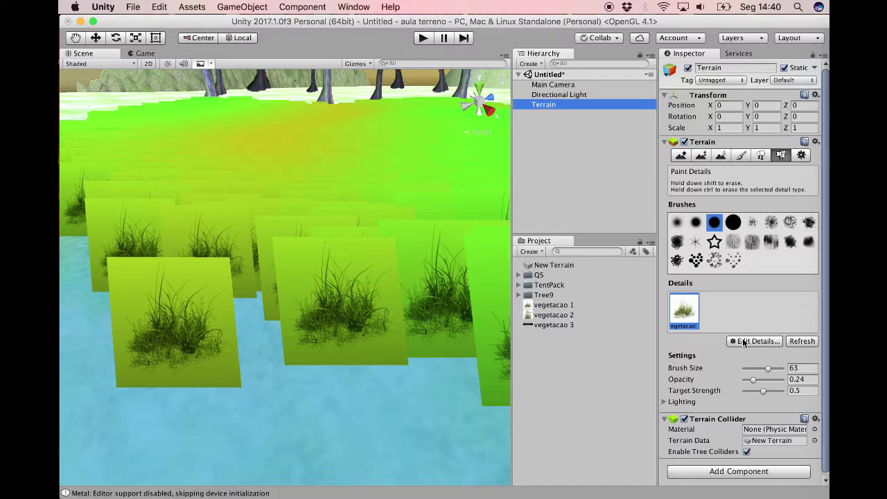
left_click(747, 343)
left_click(746, 368)
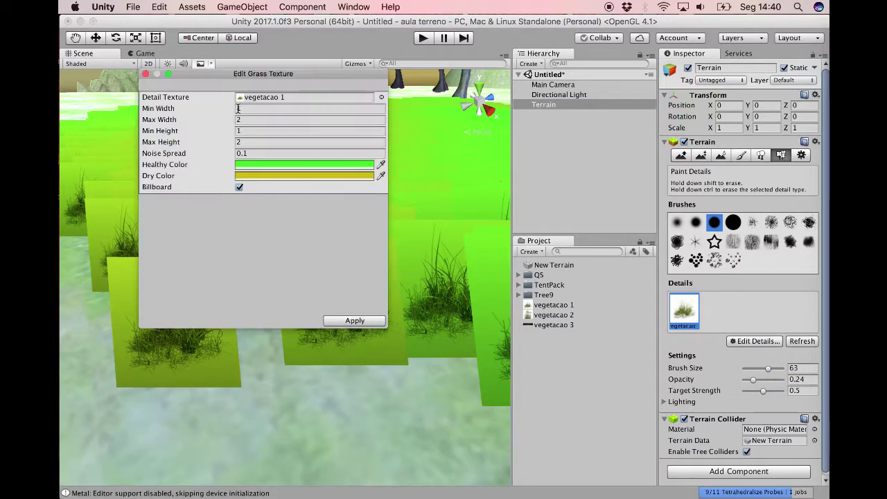
left_click(381, 97)
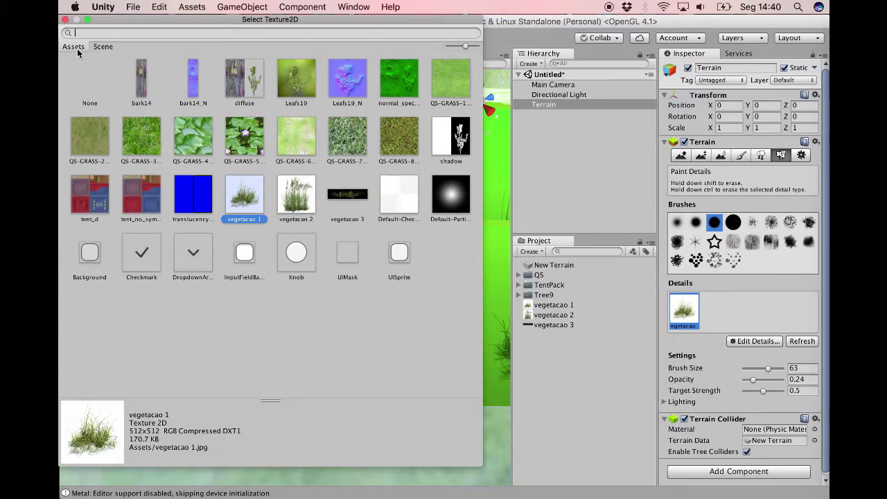
left_click(66, 19)
left_click_drag(553, 325, 333, 102)
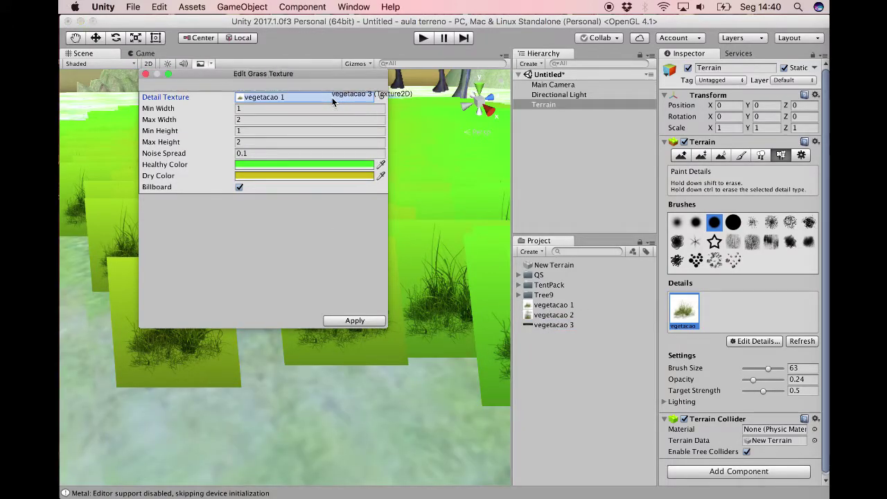
left_click(332, 102)
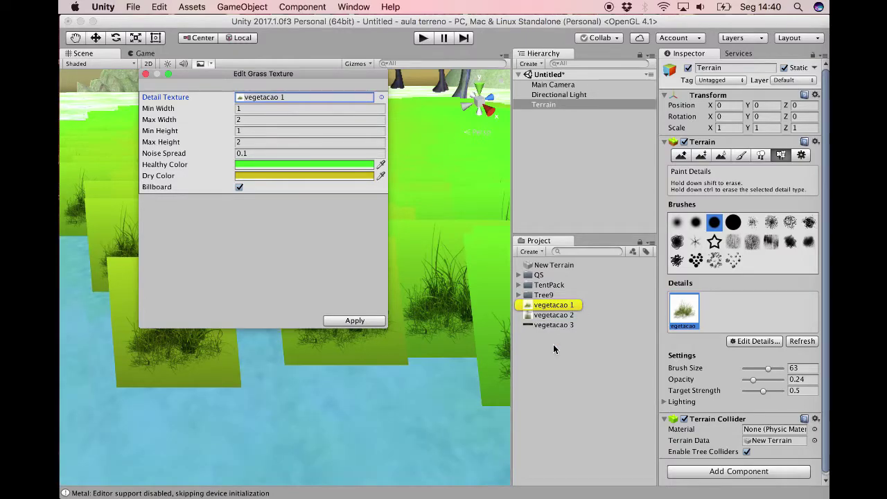
left_click_drag(549, 326, 314, 103)
left_click(353, 321)
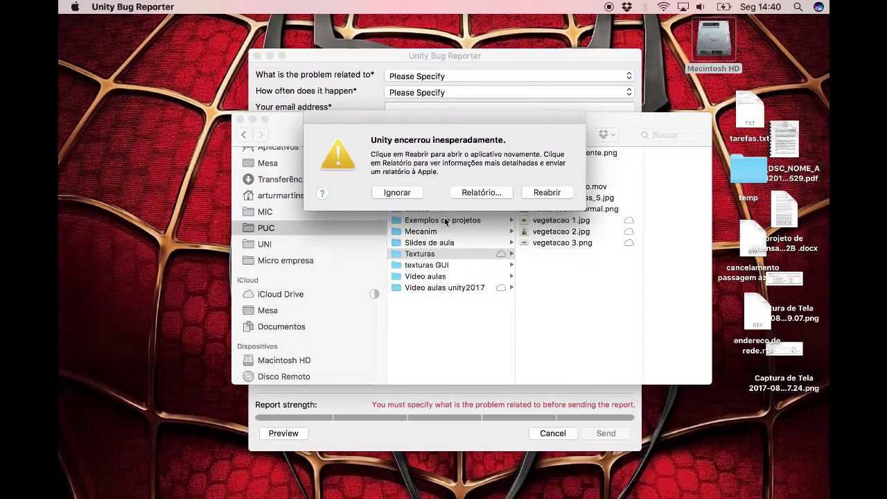
- Reopen Unity, cancel the bug report, and open the aula terreno project
left_click(547, 193)
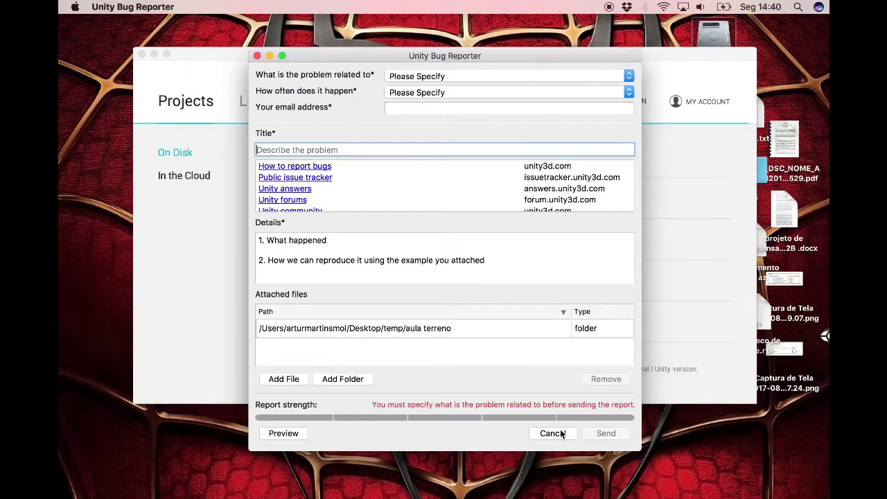
left_click(553, 433)
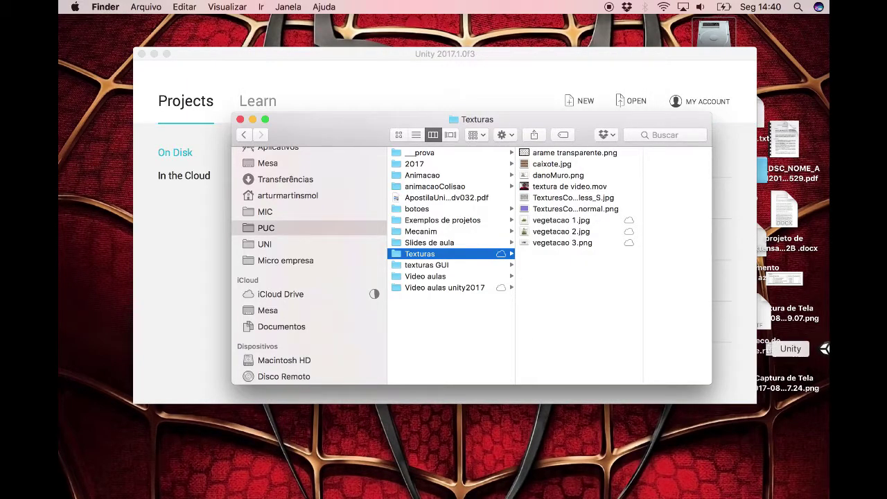
left_click(825, 349)
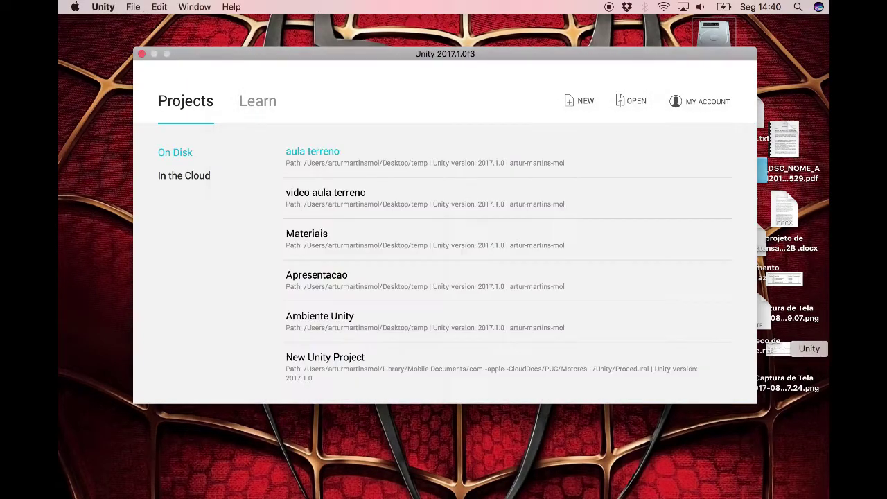
left_click(303, 153)
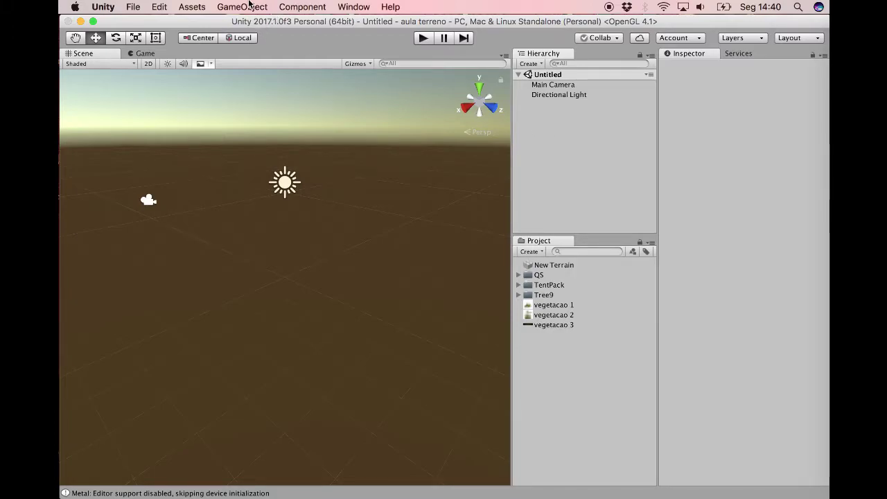
- Create a new 3D Terrain object in the empty scene
left_click(249, 6)
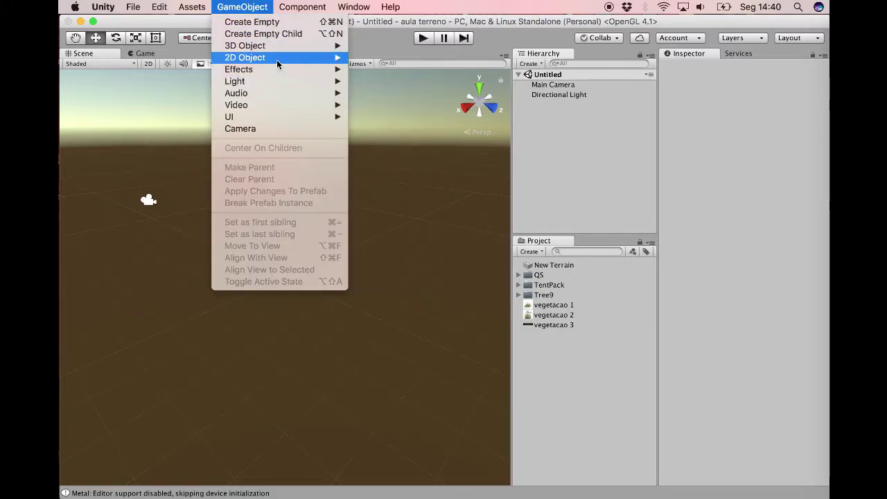
mouse_move(297, 48)
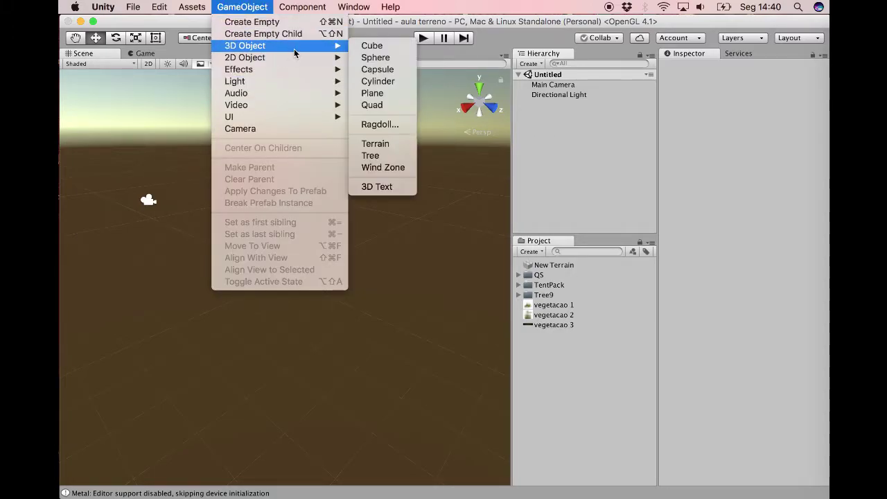
left_click(375, 144)
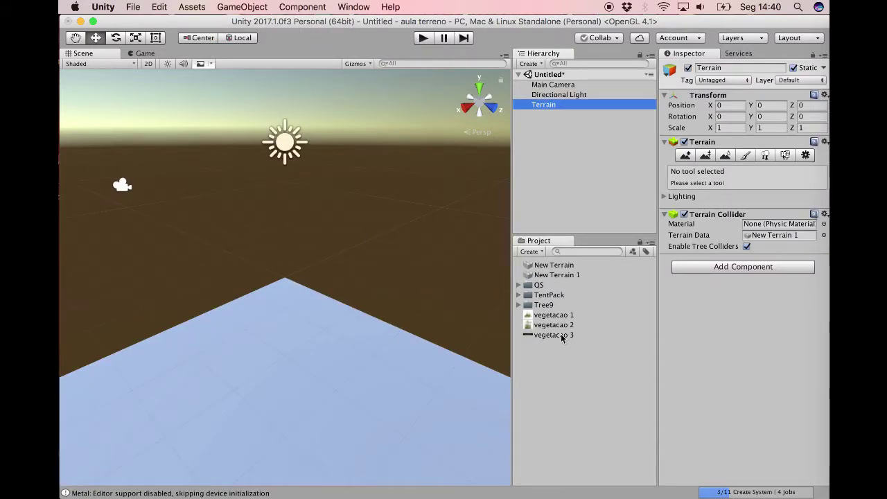
- Add a grass texture to the new Terrain's details using vegetacao 3, with the default sizes and colors
left_click(786, 155)
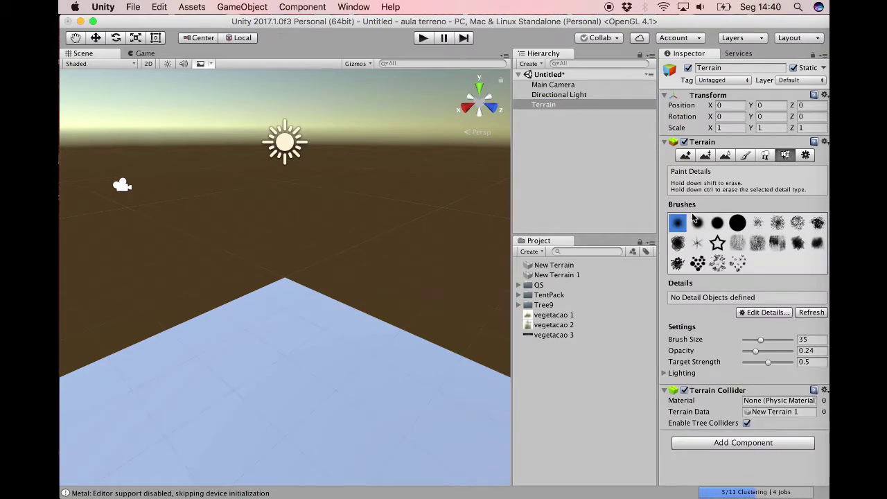
left_click(751, 312)
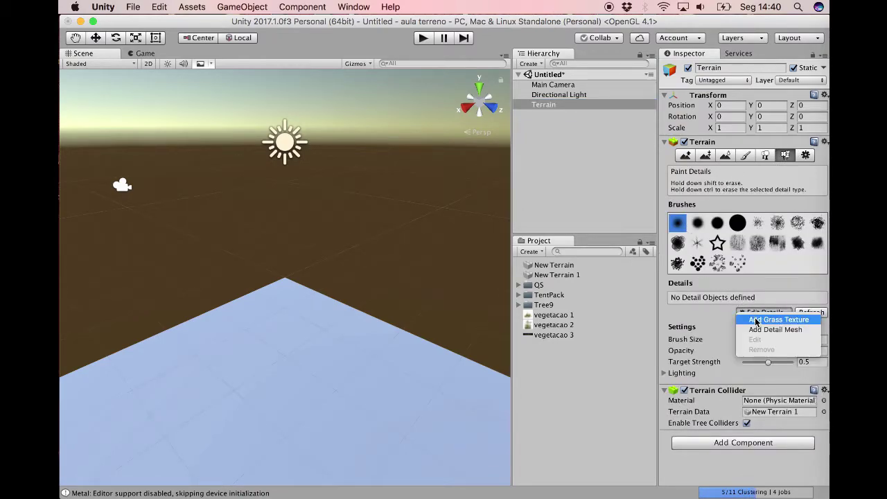
left_click(778, 315)
left_click_drag(553, 334, 308, 94)
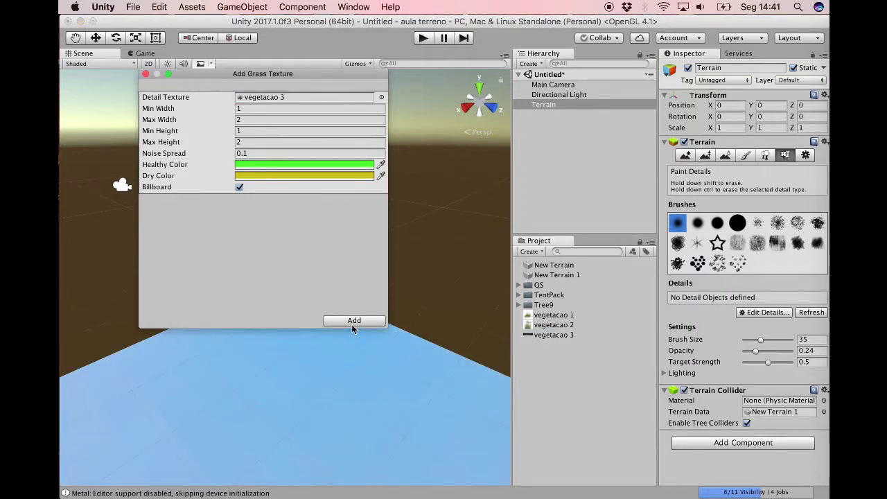
left_click(355, 321)
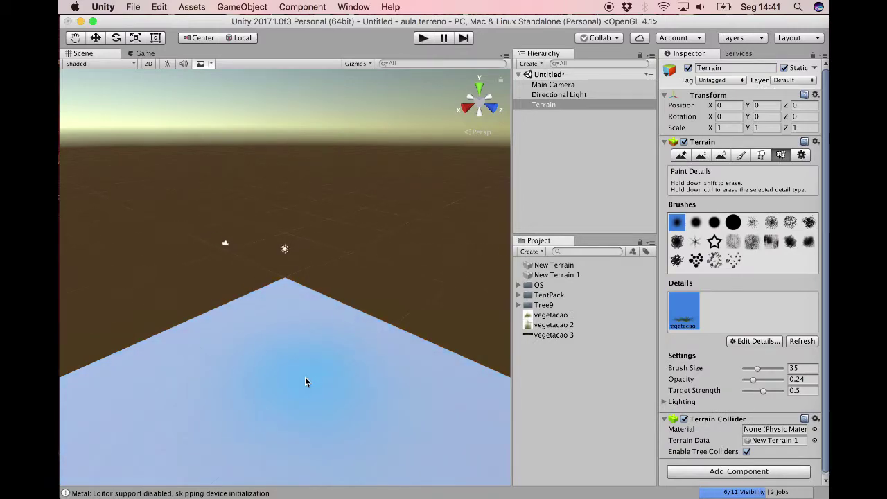
- Paint a patch of vegetacao 3 grass near the terrain's corner with brush size 35 and inspect it
left_click(269, 358)
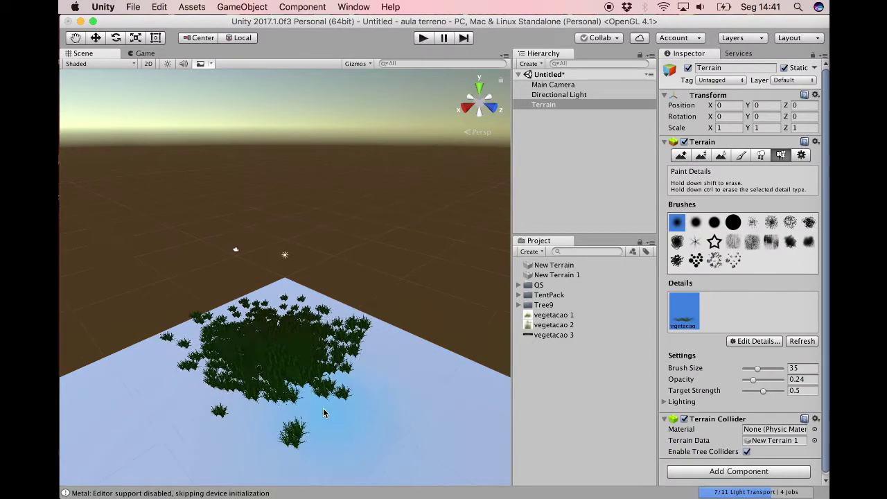
mouse_move(301, 371)
left_mouse_down()
mouse_move(292, 416)
mouse_move(300, 370)
left_mouse_up()
left_click_drag(282, 420, 271, 370, "alt")
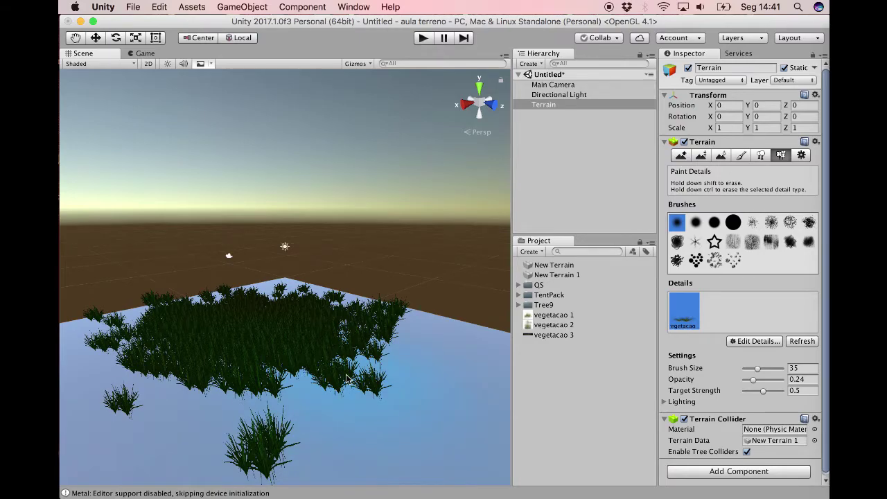
scroll(346, 379, "down", 3)
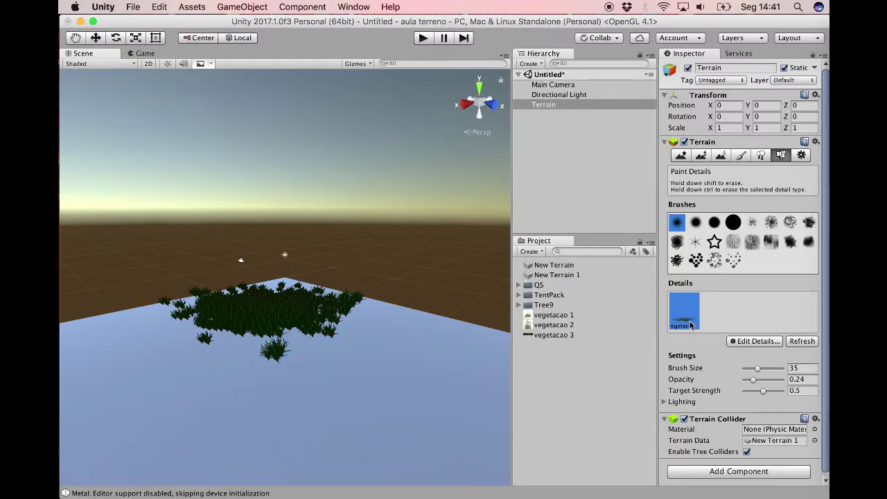
- Import the Characters standard asset package into the project with all its items
right_click(551, 388)
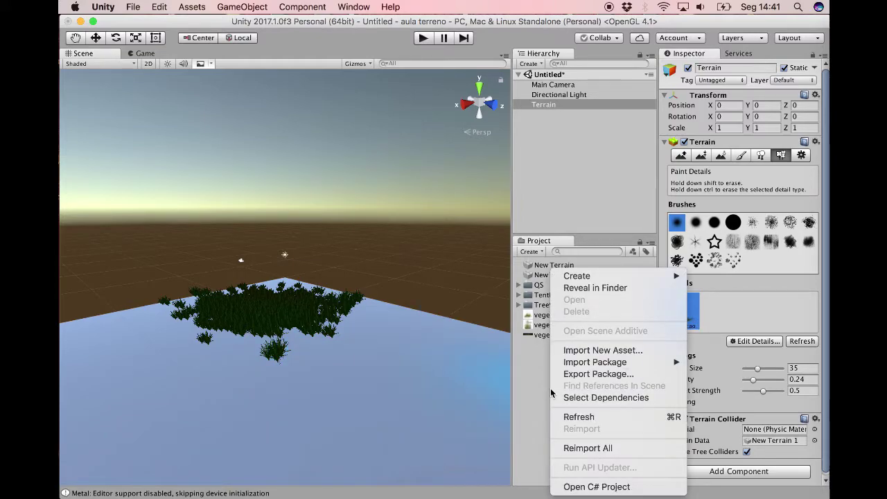
mouse_move(609, 367)
left_click(723, 403)
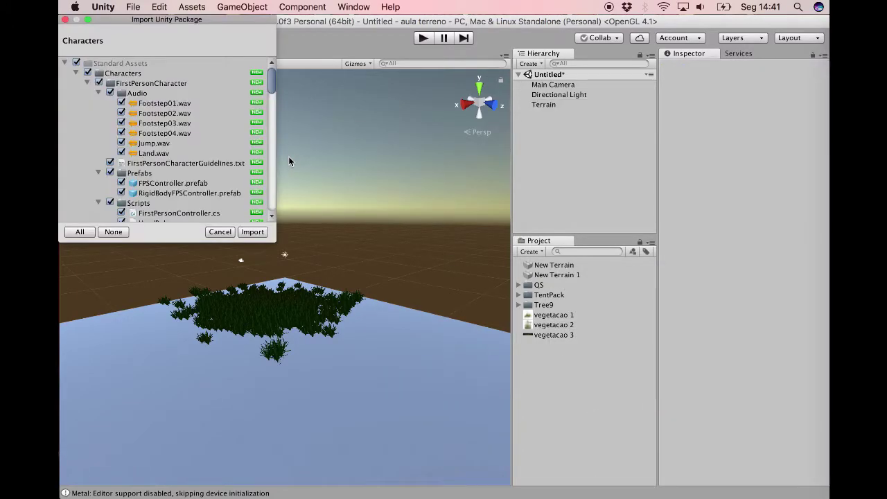
left_click(251, 232)
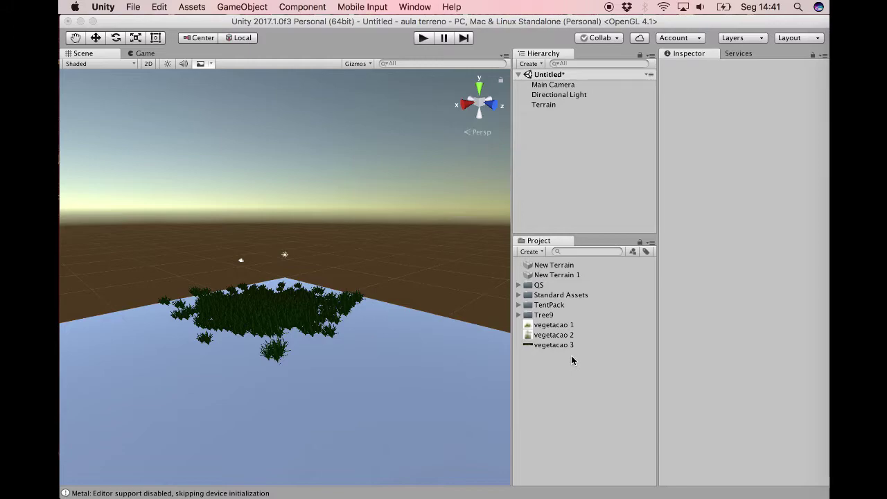
- Place the FPSController prefab from the standard FirstPersonCharacter prefabs on the terrain beside the grass patch
left_click(519, 295)
left_click(527, 306)
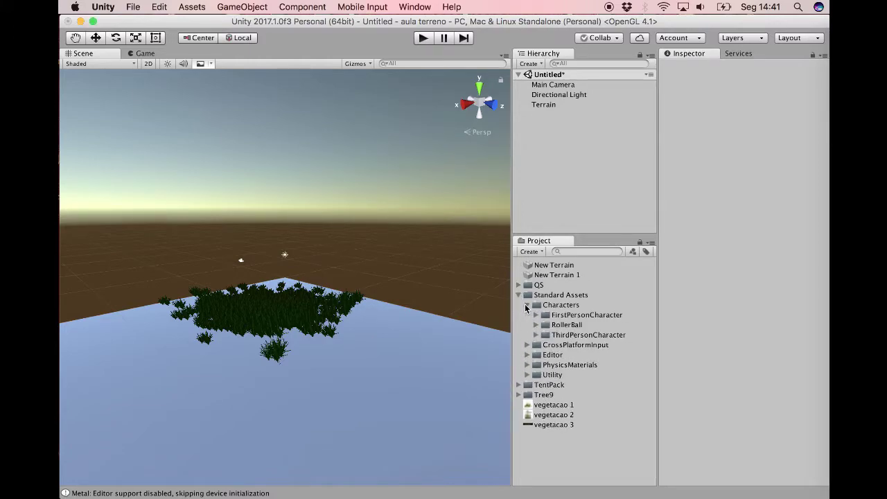
left_click(536, 316)
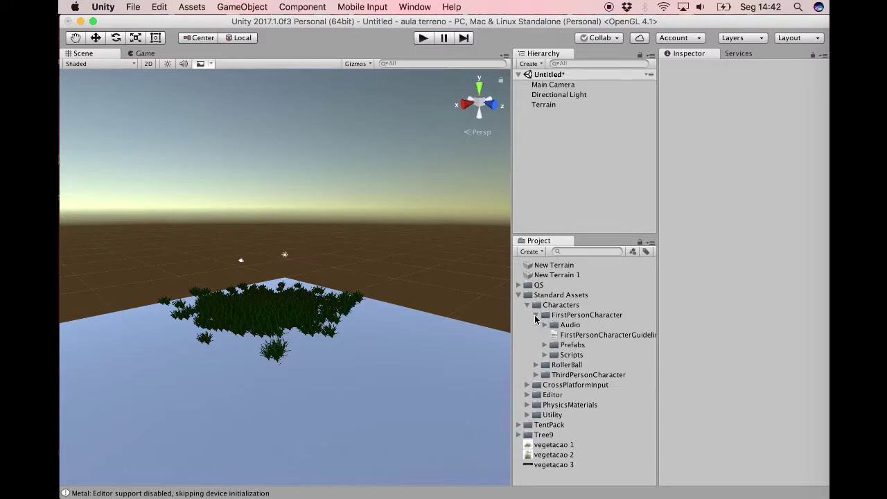
left_click(545, 345)
left_click(591, 355)
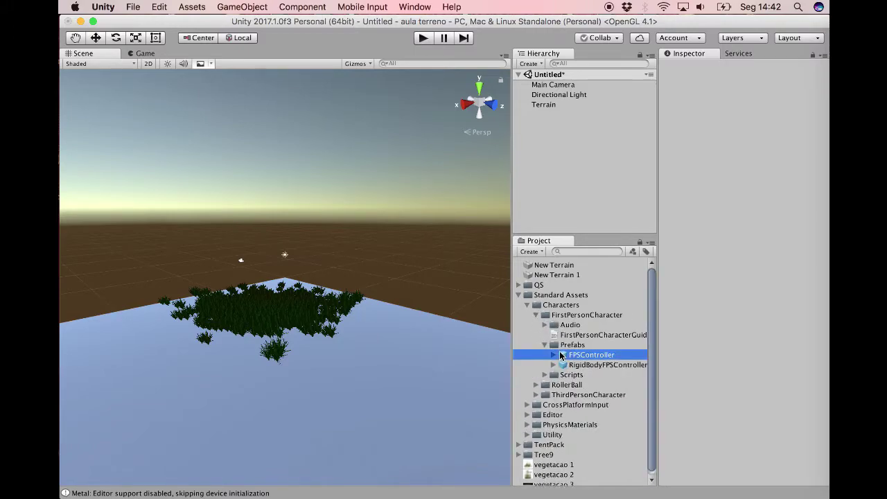
left_click_drag(591, 355, 278, 385)
scroll(278, 386, "up", 2)
key("f")
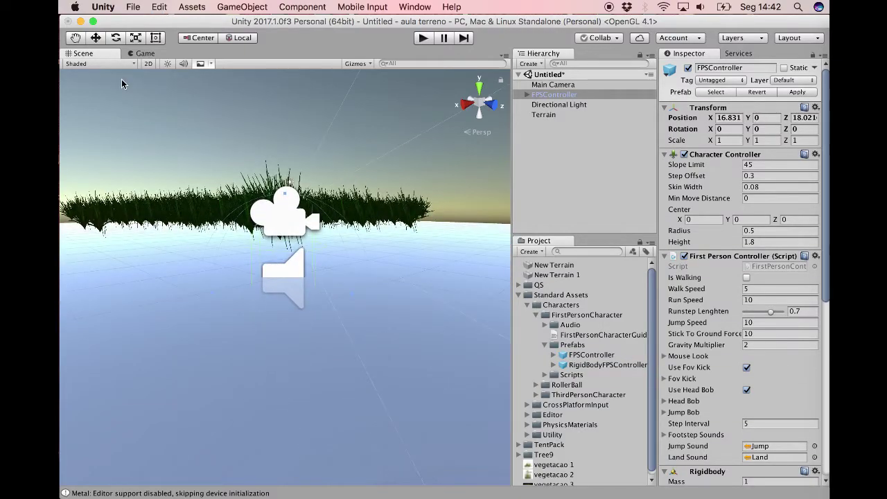
- Raise the FPSController above the terrain surface to a Y position of about 0.945
left_click(96, 38)
left_click_drag(288, 231, 288, 195)
key("f")
- Play the scene to look at the grass from the first-person character's view, and stop playback
left_click(423, 38)
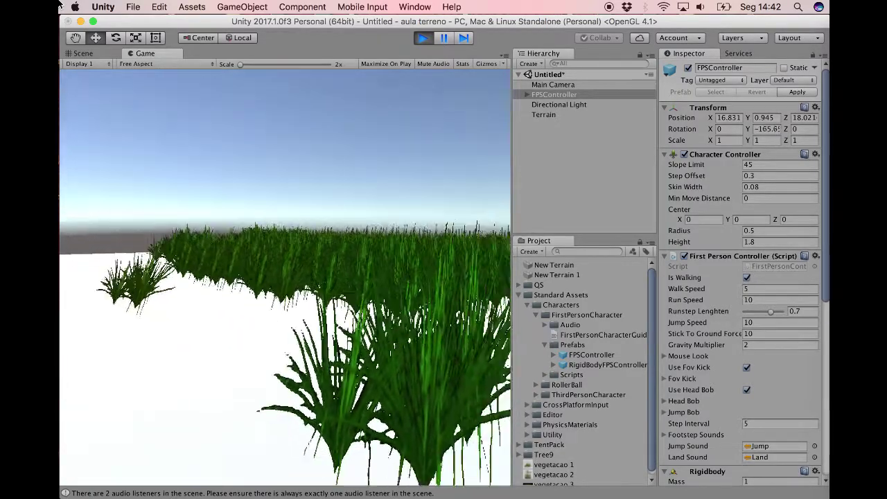
key("s")
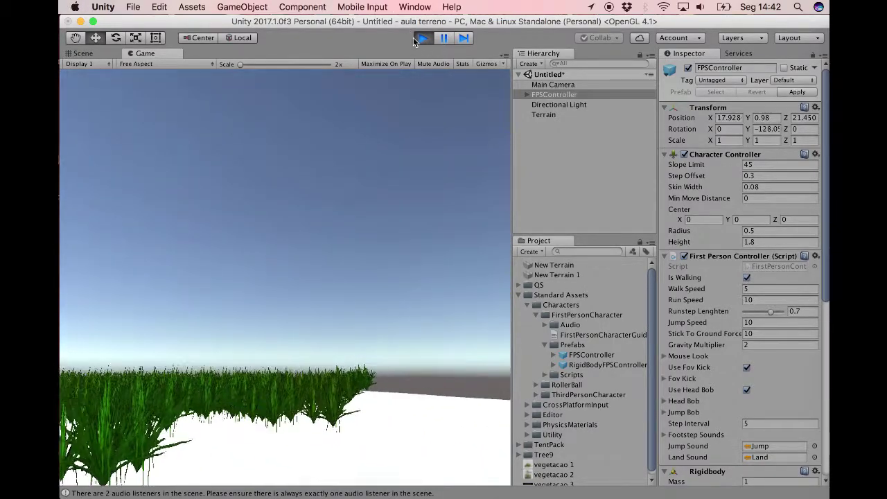
left_click(418, 39)
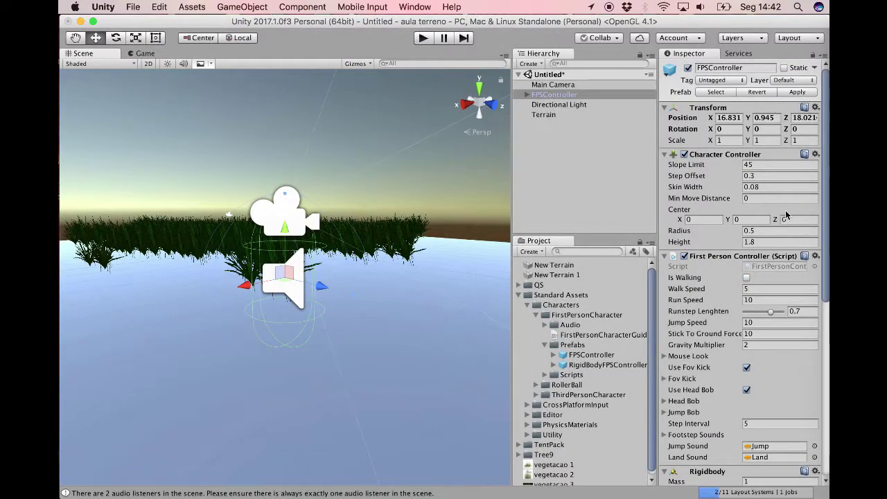
- Add the light green QS-GRASS-1 texture to the Terrain's paint textures with the default size of 15 by 15
left_click(553, 116)
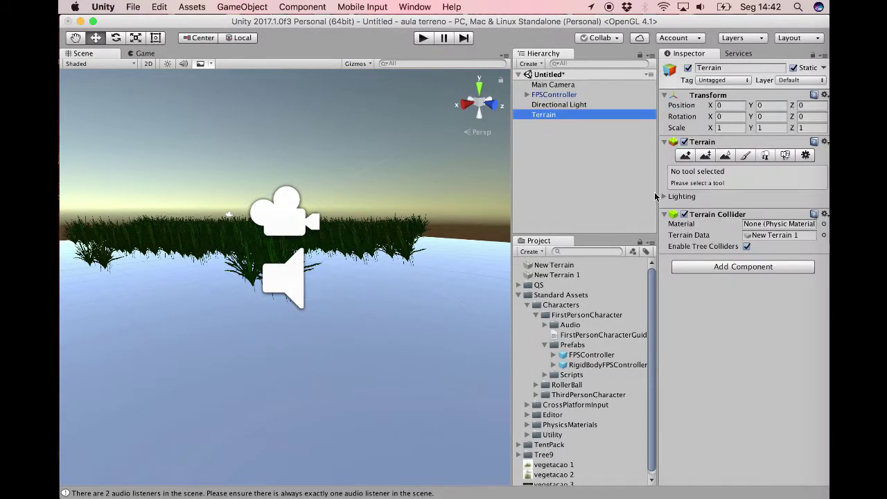
left_click(746, 156)
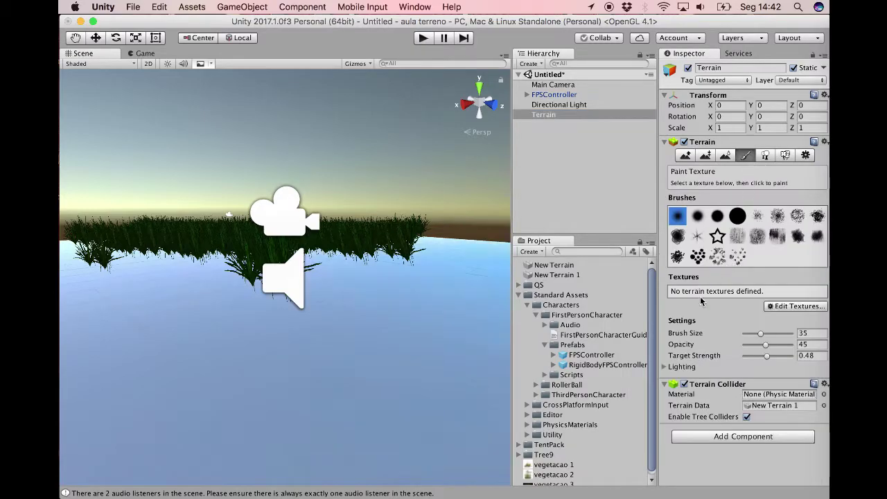
left_click(797, 307)
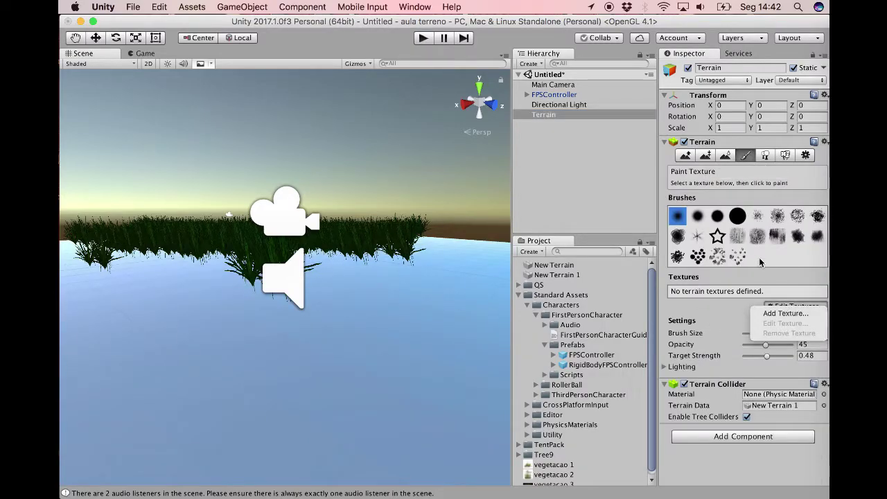
left_click(783, 314)
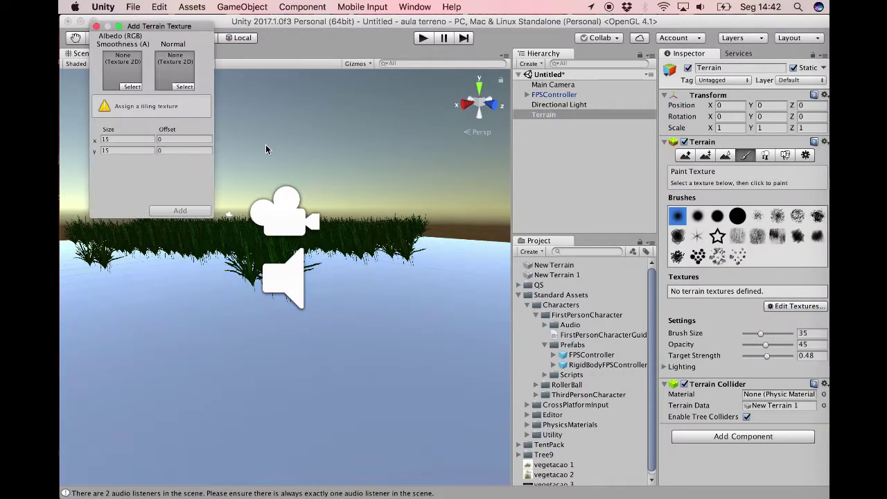
left_click(130, 86)
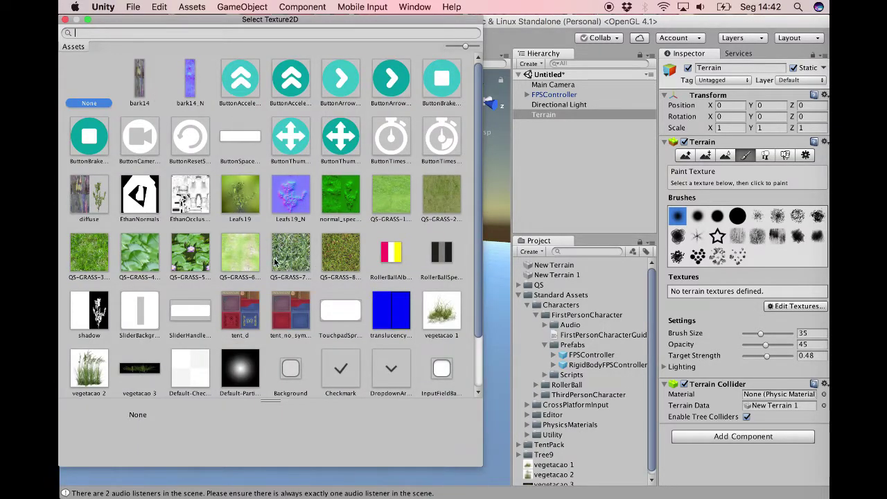
double_click(397, 200)
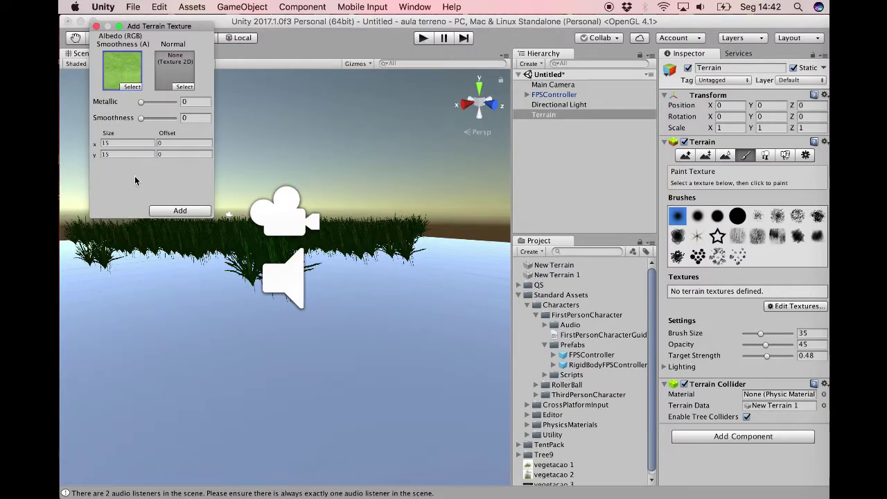
left_click(179, 211)
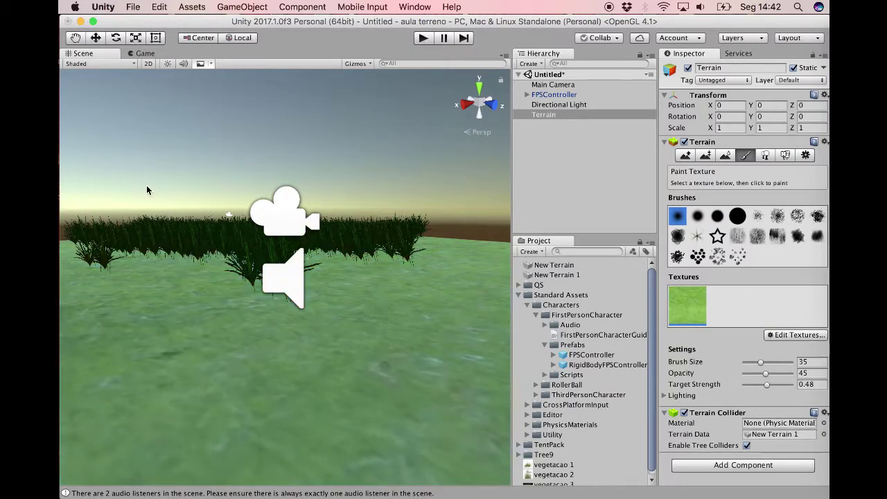
left_click_drag(177, 286, 173, 385, "alt")
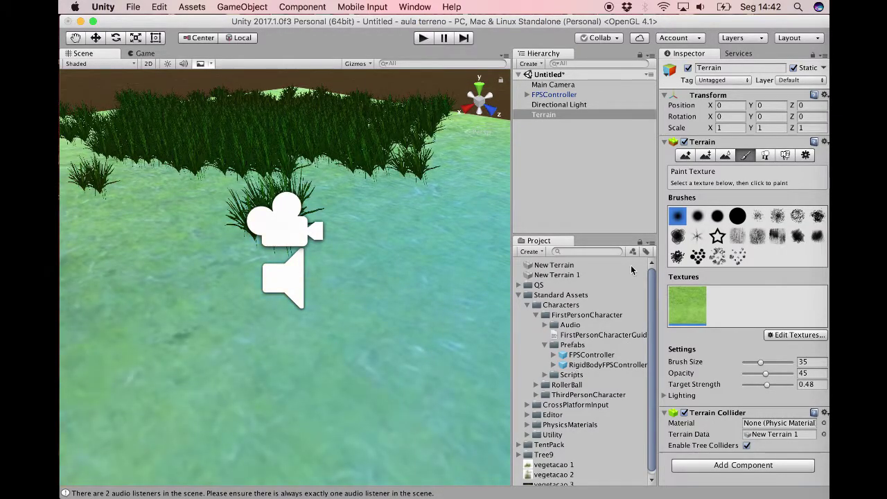
- Add the Tree9_3 prefab to the Terrain's tree list with bend factor 0
left_click(766, 155)
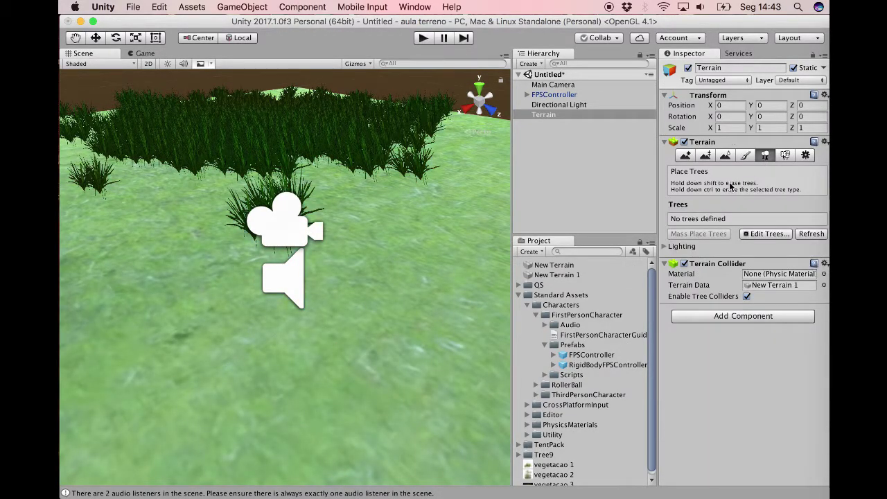
left_click(766, 235)
left_click(767, 241)
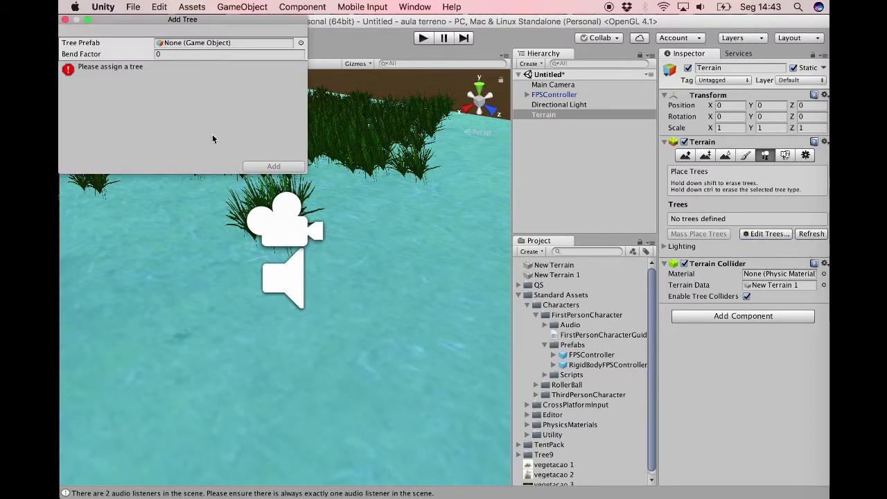
left_click(302, 44)
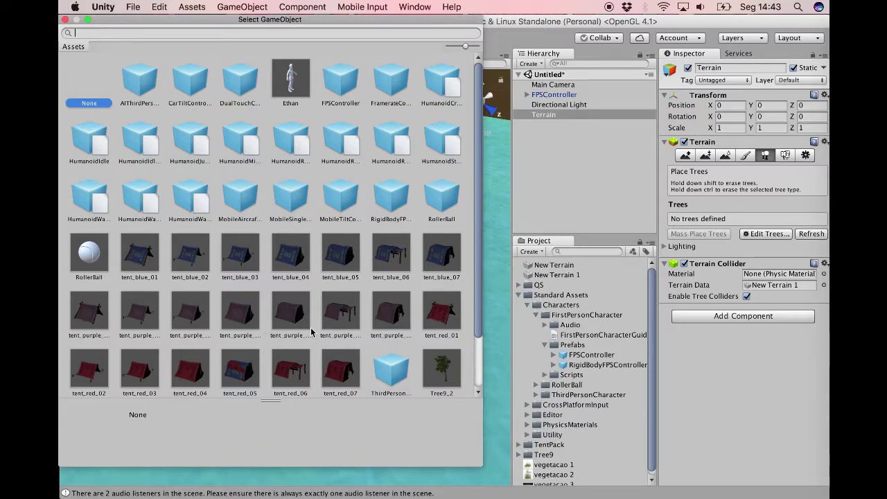
scroll(312, 333, "down", 2)
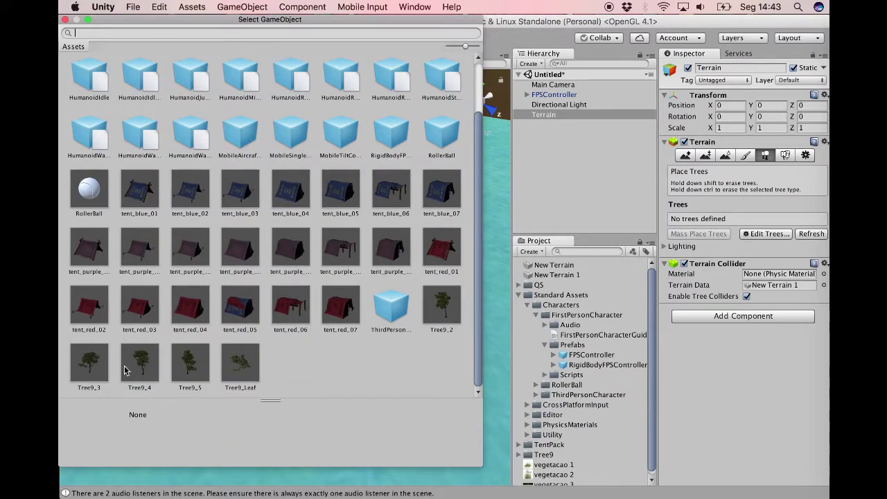
double_click(105, 357)
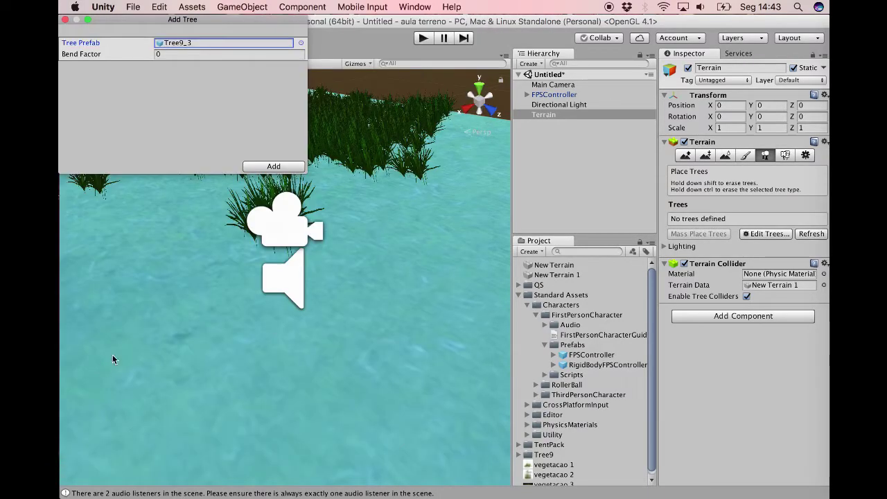
left_click(274, 166)
- Try painting Tree9_3 trees around the grass patch with brush size 40 and density 83, and undo them
scroll(242, 276, "down", 5)
left_click(176, 371)
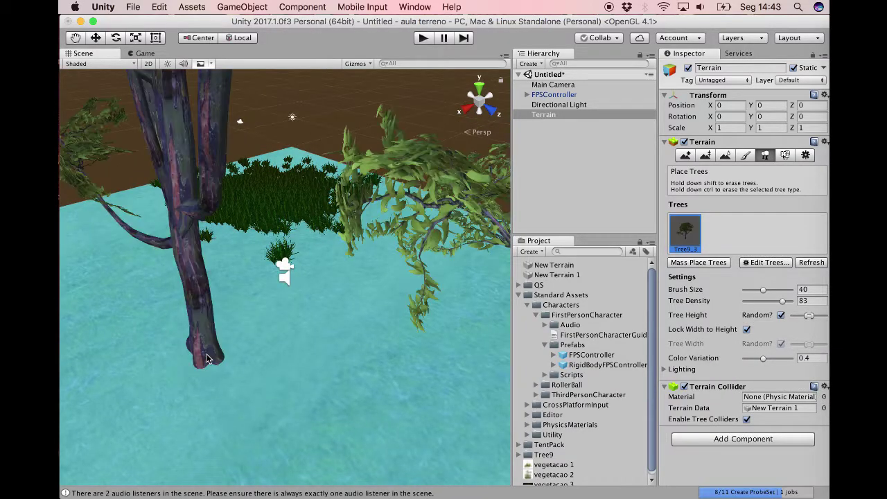
left_click(350, 321)
left_click_drag(436, 360, 412, 264, "alt")
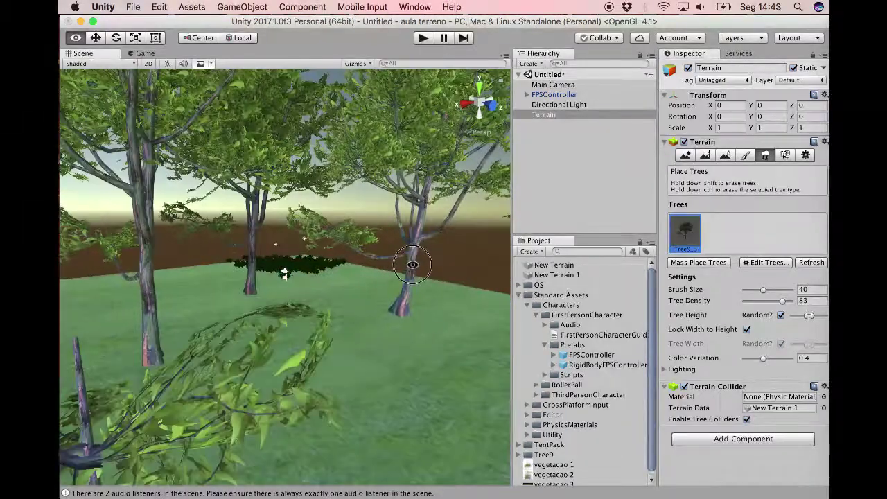
key("super+z")
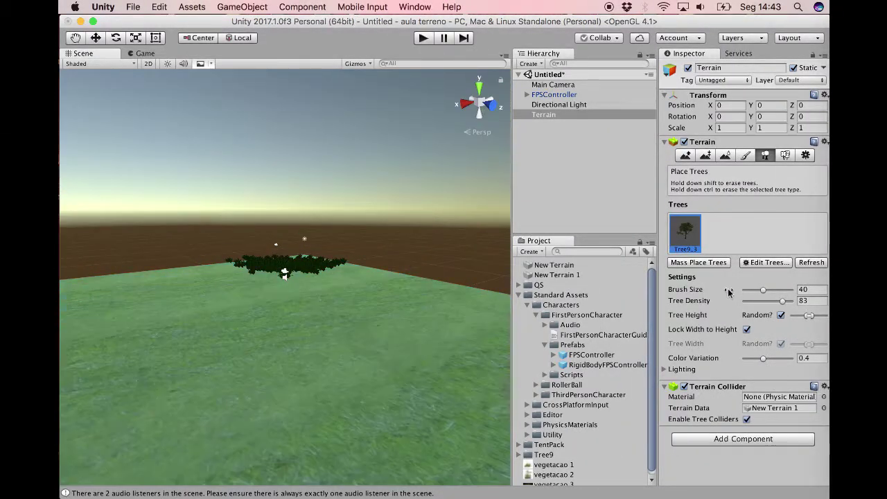
- Lower the random tree height range and paint smaller Tree9_3 trees around the grass with brush size 40 and density 83
left_click_drag(808, 316, 800, 316)
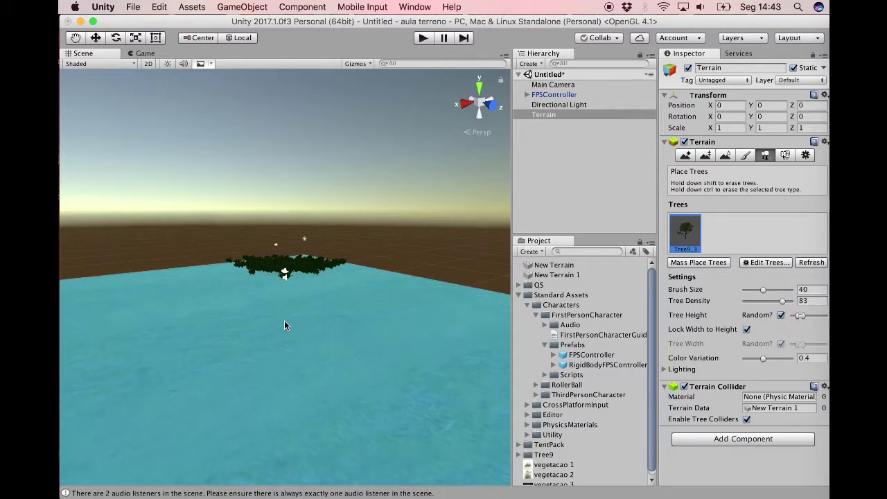
left_click(285, 324)
left_click_drag(333, 331, 342, 357, "alt")
- Play the scene to check the smaller trees and their shadows from the first-person view, and stop playback
left_click(423, 38)
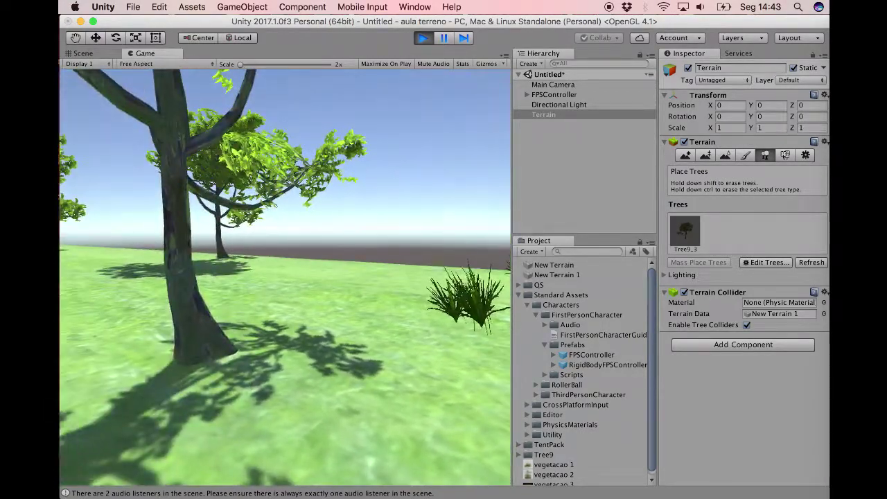
key("Escape")
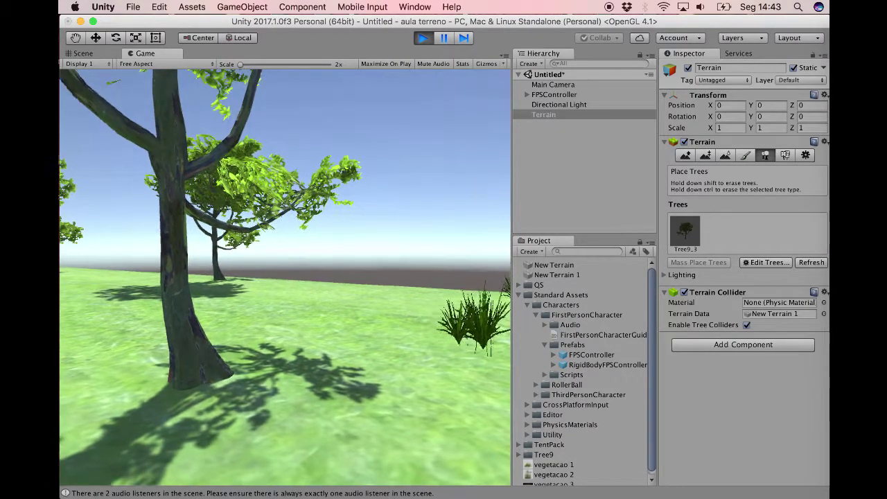
left_click(423, 39)
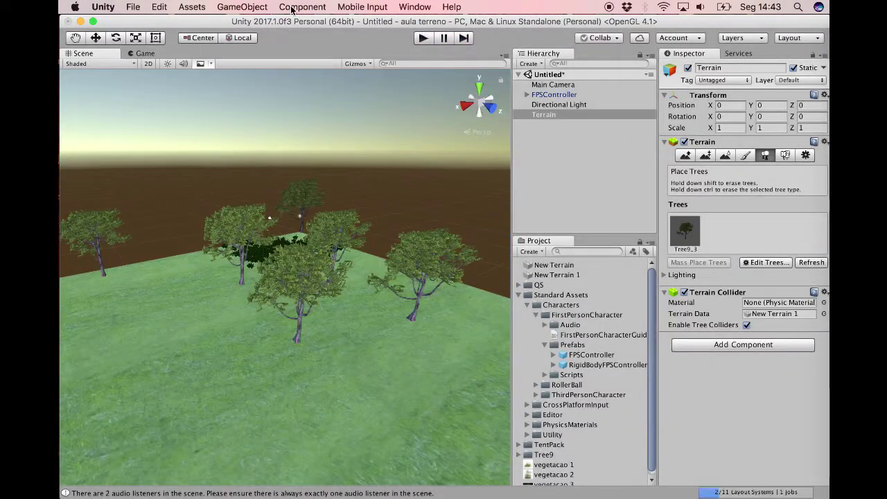
- Create a 3D Wind Zone object in the scene with the default directional mode
left_click(242, 7)
mouse_move(267, 70)
mouse_move(289, 50)
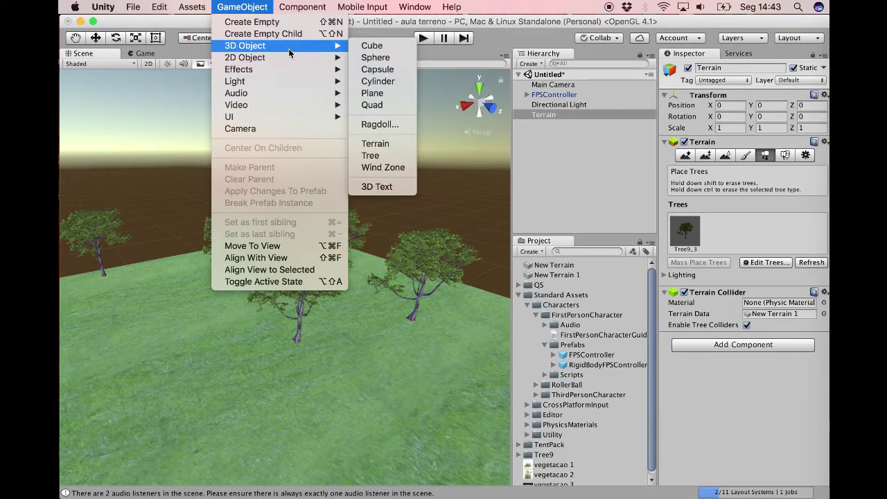
left_click(382, 167)
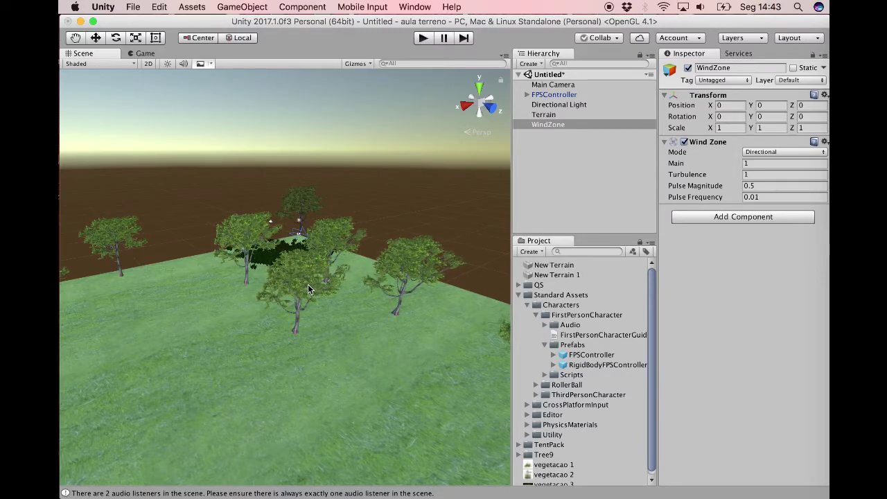
- Locate the WindZone in the scene, play the game to check how the trees move in the wind, and stop playback
double_click(547, 124)
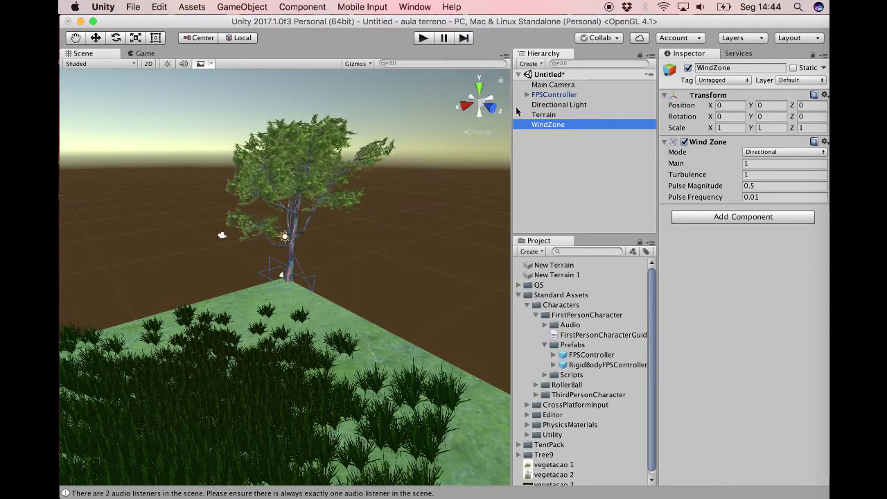
left_click(424, 38)
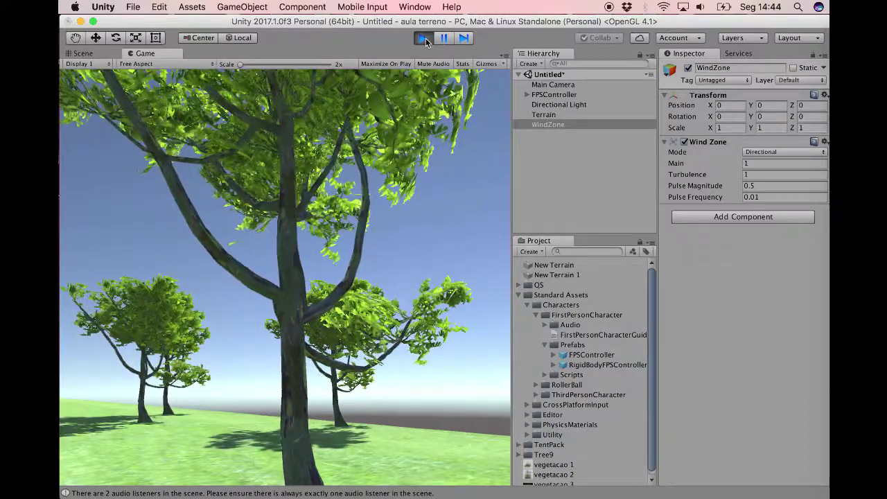
left_click(424, 40)
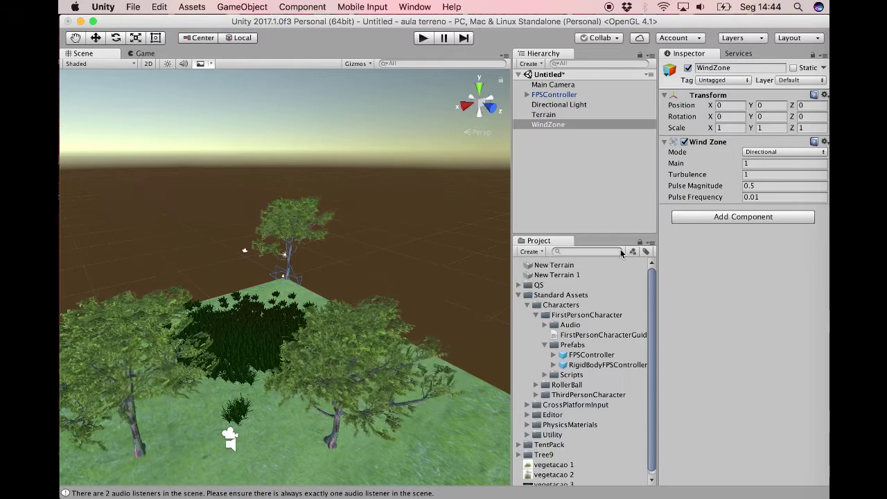
- Set the WindZone's turbulence to 0.4 and its pulse magnitude to 0.2
left_click(753, 172)
type("0.1")
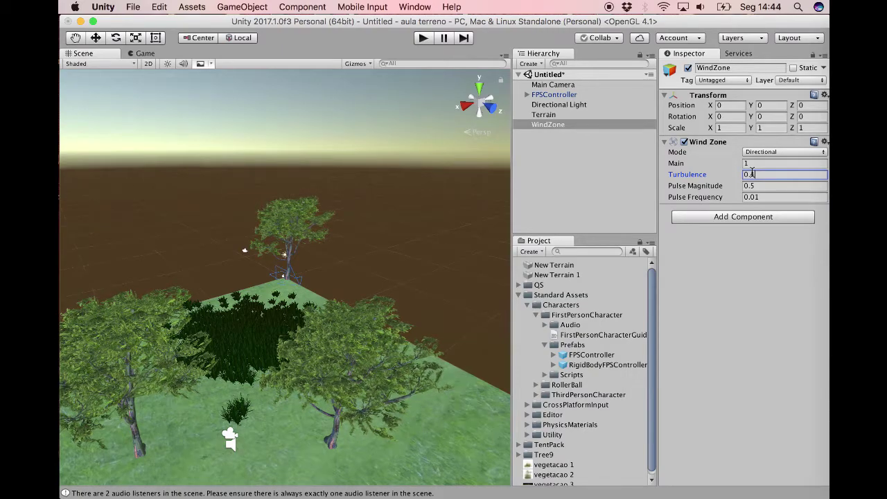
key("BackSpace")
type("4")
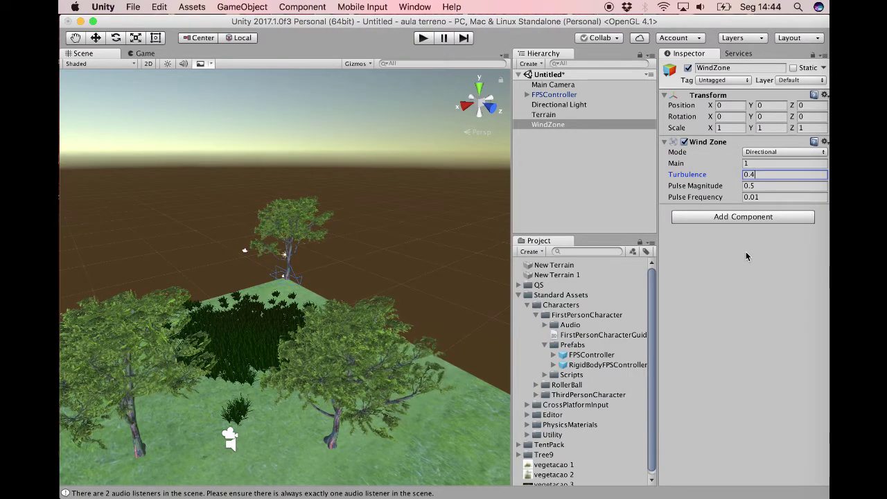
left_click(769, 188)
key("BackSpace")
type("2")
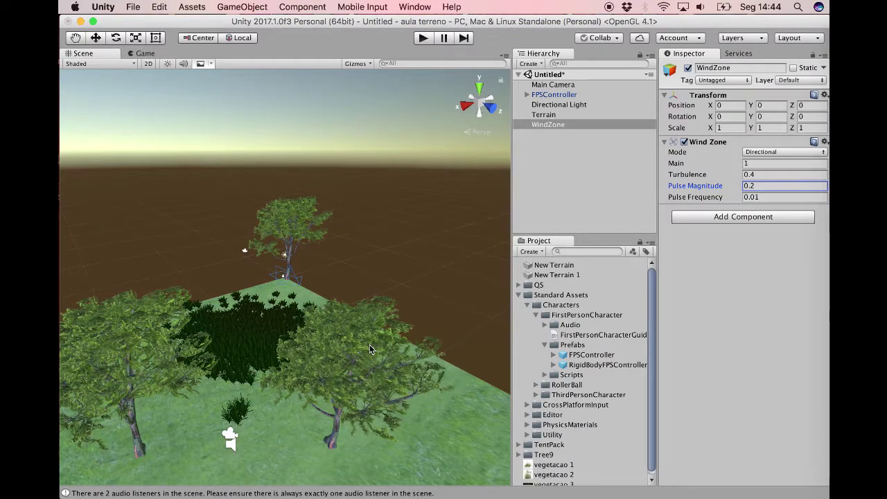
scroll(370, 345, "down", 3)
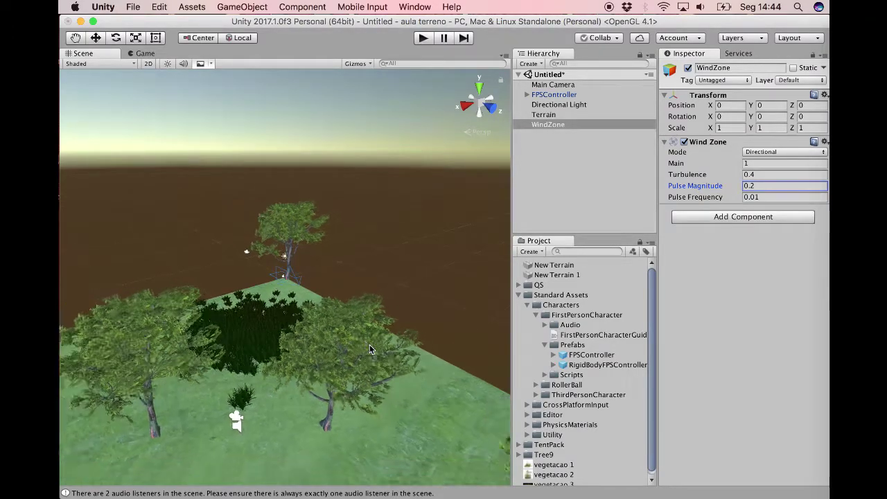
scroll(370, 345, "down", 2)
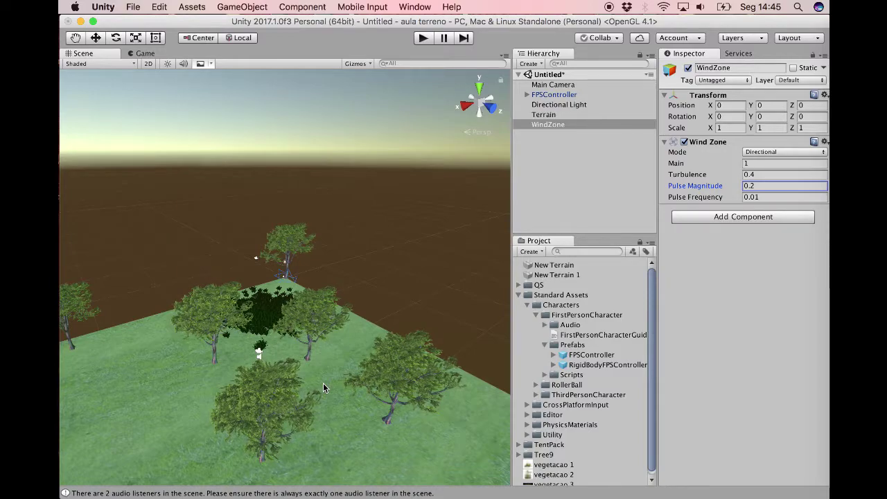
scroll(323, 388, "down", 4)
scroll(323, 384, "down", 5)
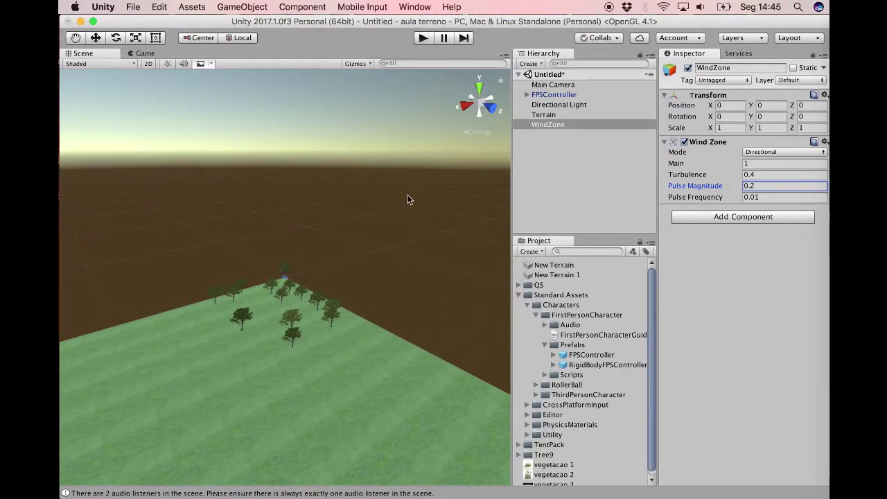
- Save the scene as terreno1 in the Assets folder and collapse the Standard Assets folder in the project files
left_click(132, 6)
left_click(150, 53)
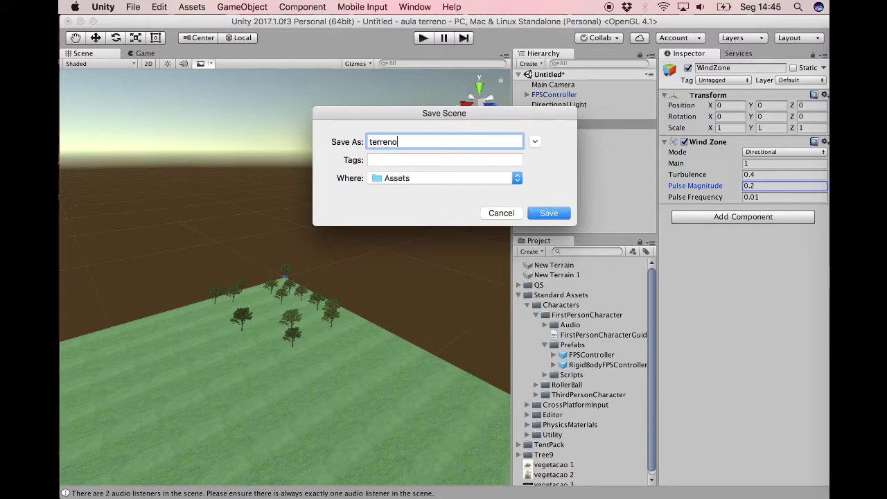
left_click(559, 214)
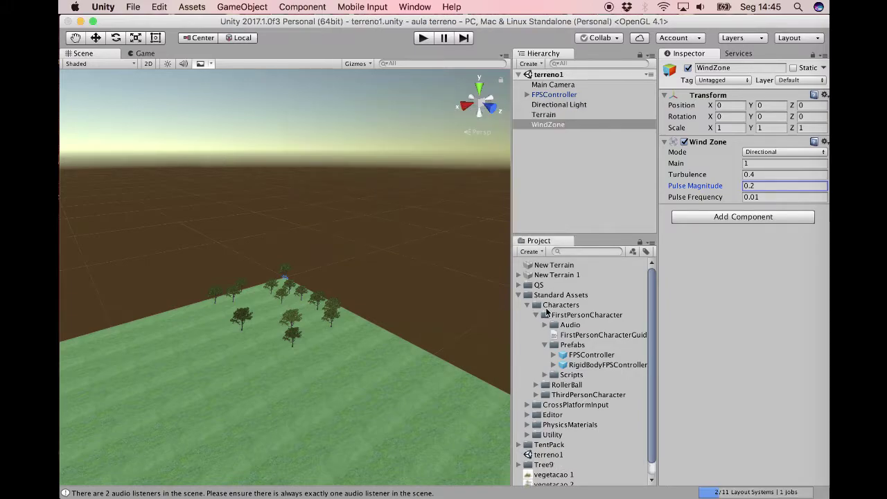
left_click(518, 296)
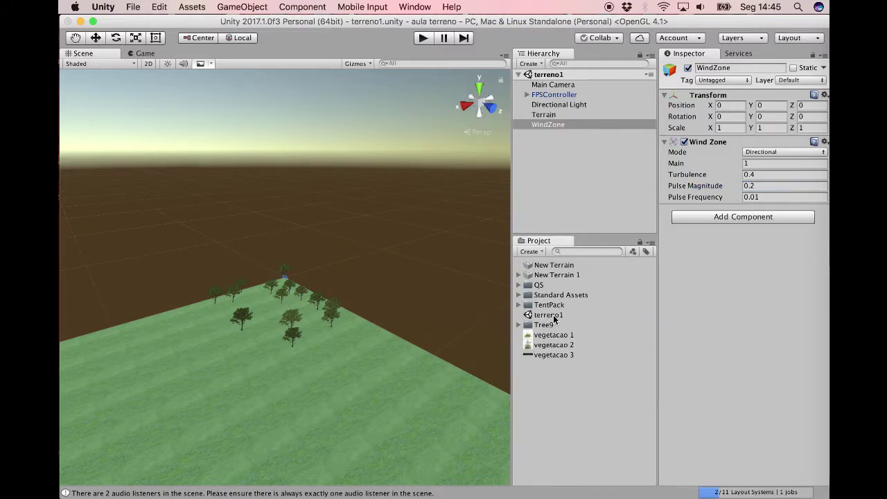